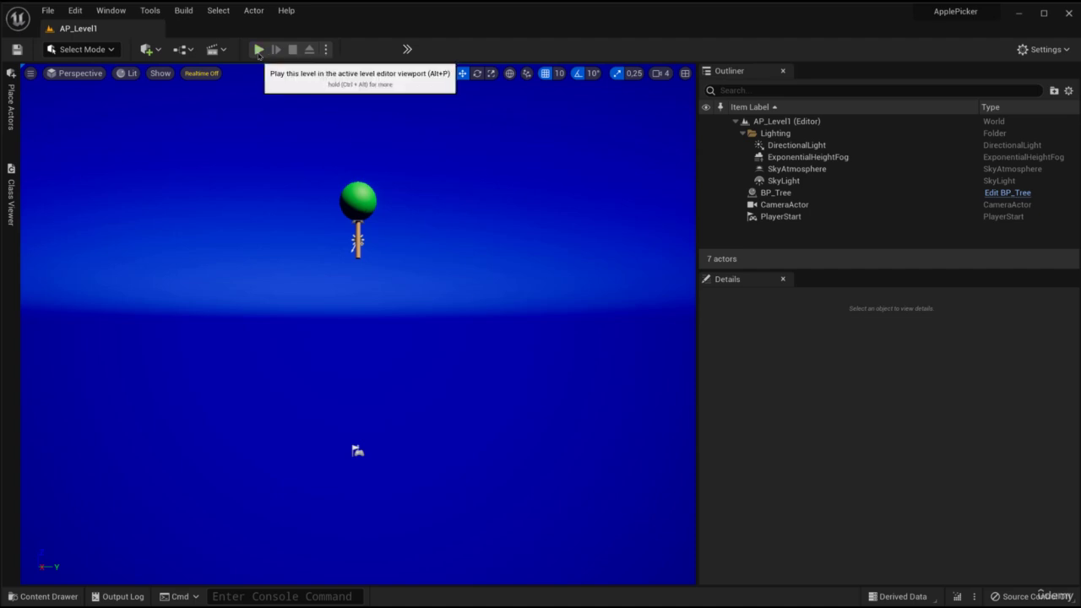
Play-test the apple picking level in the editor viewport until the round ends, and stop the play session
{"action": "left_click", "coordinate": [258, 49]}
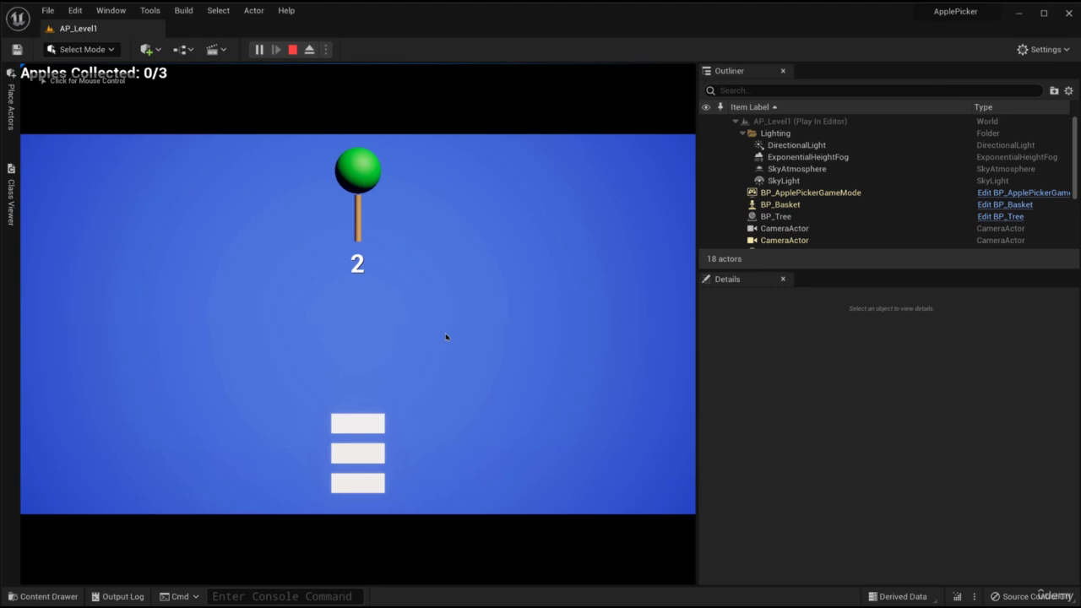
{"action": "left_click", "coordinate": [446, 337]}
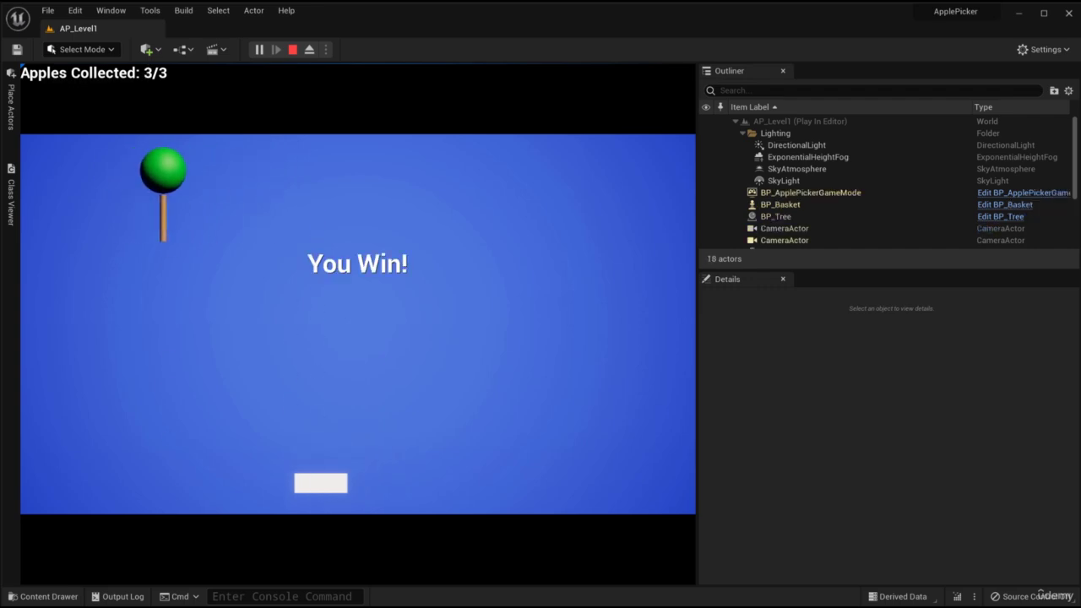
{"action": "key", "text": "Escape"}
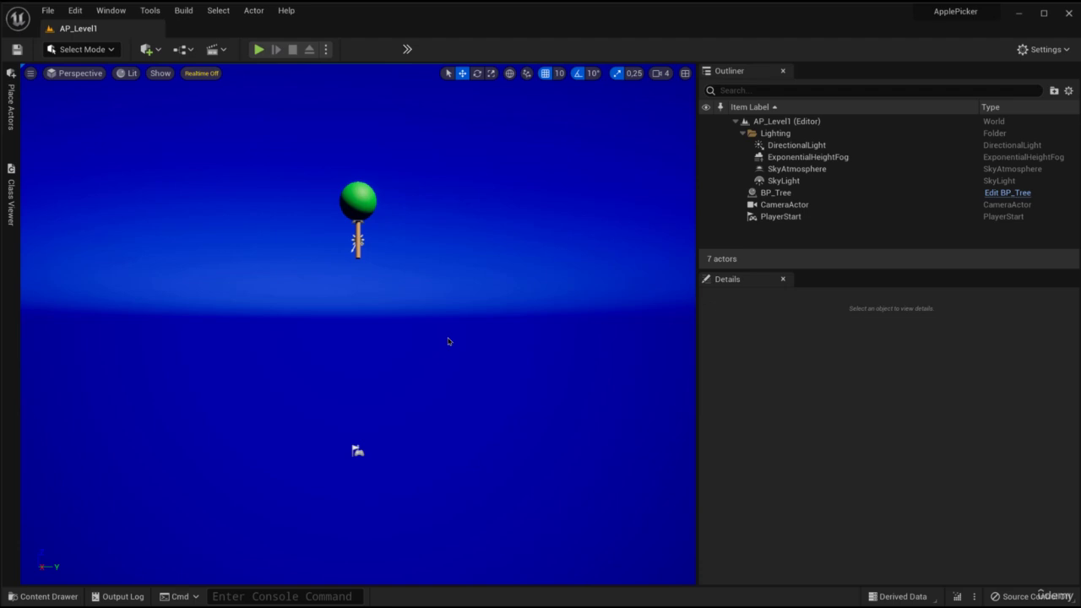
Switch to Visual Studio 2019 with the ApplePicker project and go to the AAppleBase class in AppleBase.h
{"action": "left_click", "coordinate": [151, 10]}
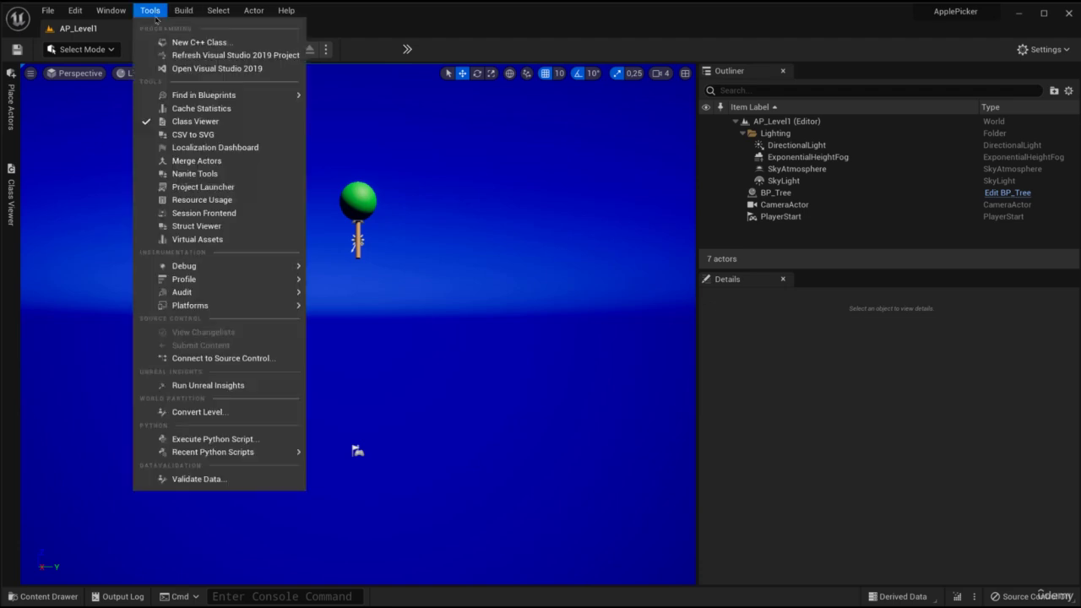
{"action": "left_click", "coordinate": [192, 71]}
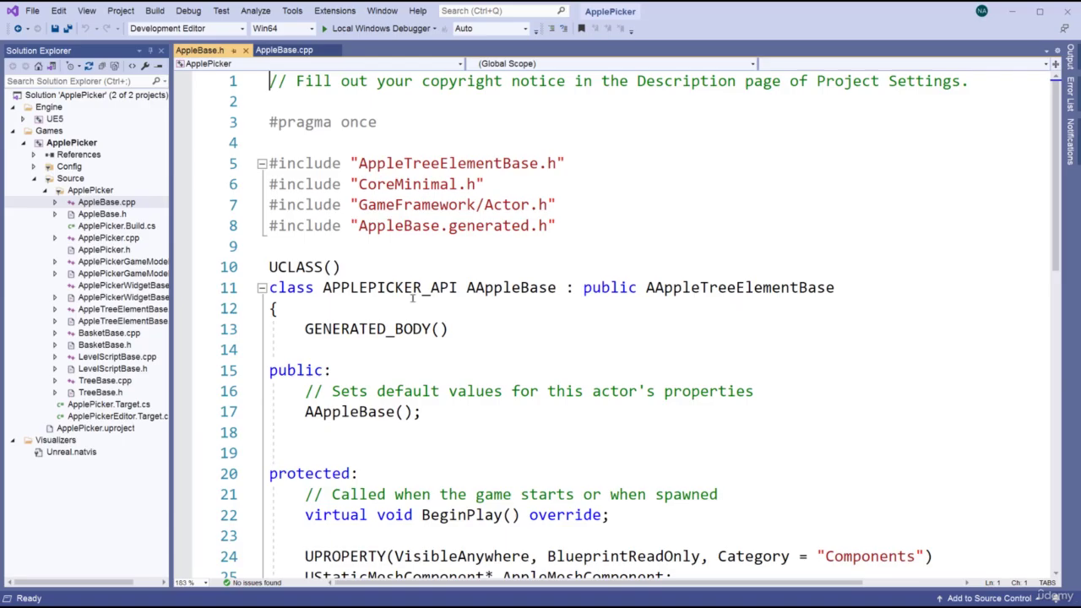
{"action": "left_click_drag", "start_coordinate": [457, 286], "coordinate": [475, 286]}
{"action": "left_click_drag", "start_coordinate": [384, 296], "coordinate": [790, 293]}
{"action": "left_click", "coordinate": [207, 372]}
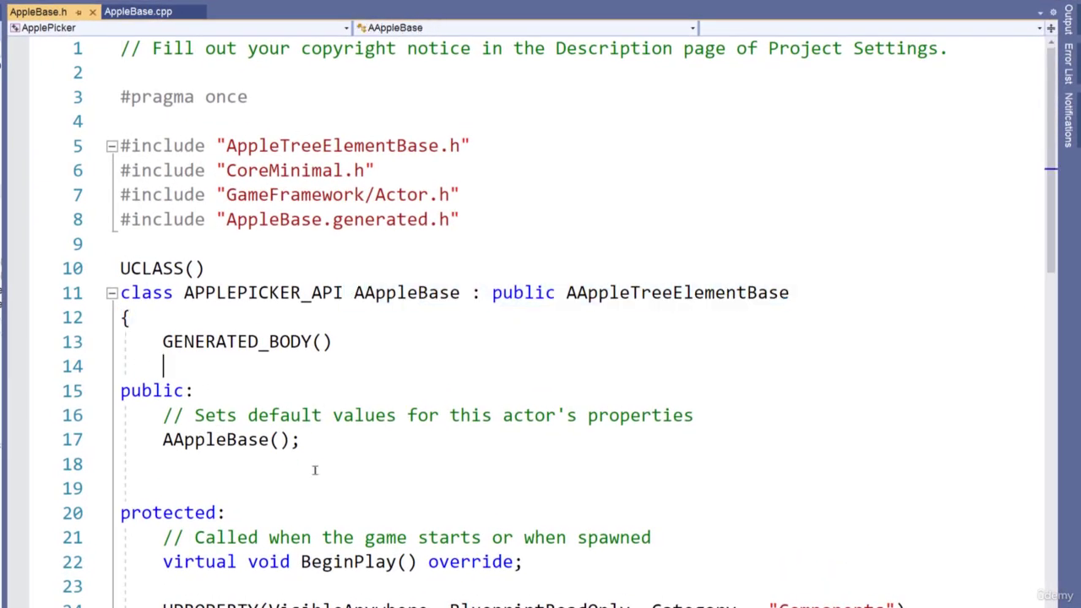
Declare `virtual void Destroyed() override;` below BeginPlay in the protected section of AppleBase.h
{"action": "scroll", "coordinate": [314, 470], "scroll_direction": "down", "scroll_amount": 4}
{"action": "left_click", "coordinate": [538, 272]}
{"action": "key", "text": "Return"}
{"action": "key", "text": "Return"}
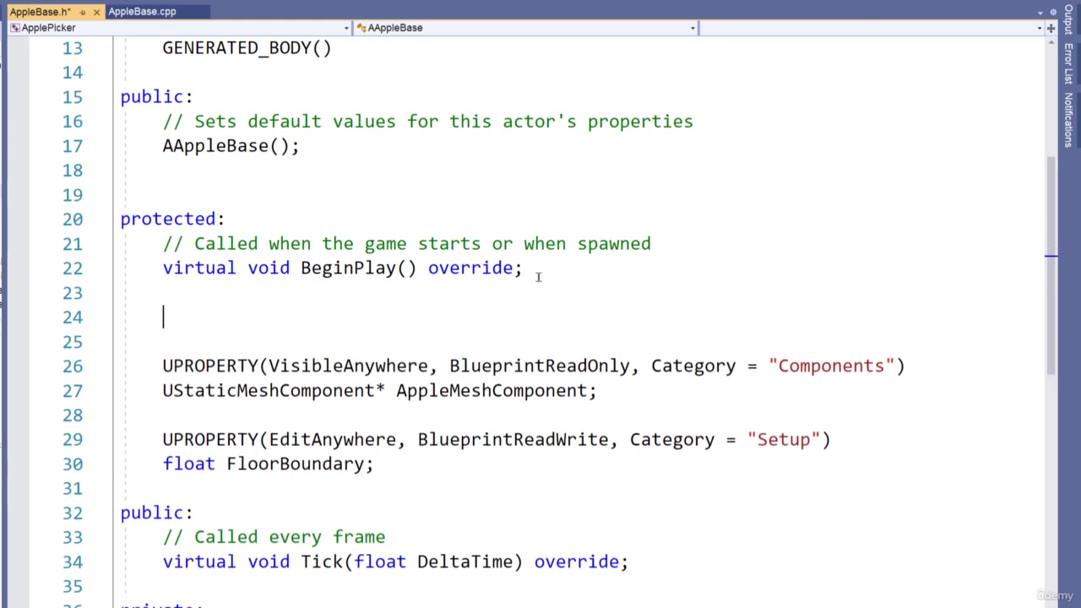
{"action": "type", "text": "virtual void D"}
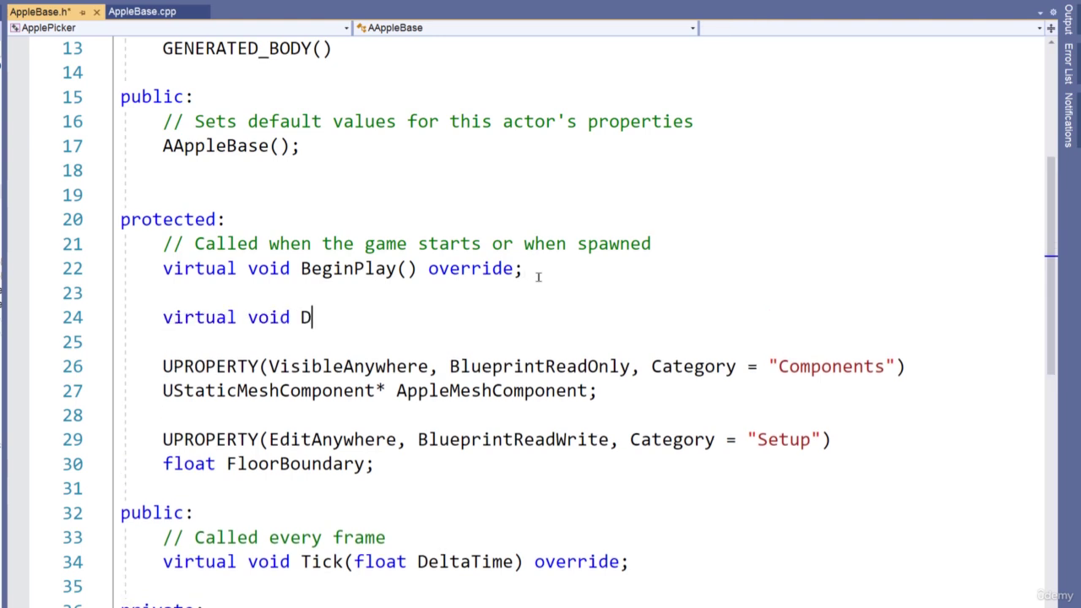
{"action": "type", "text": "estroyed() override;"}
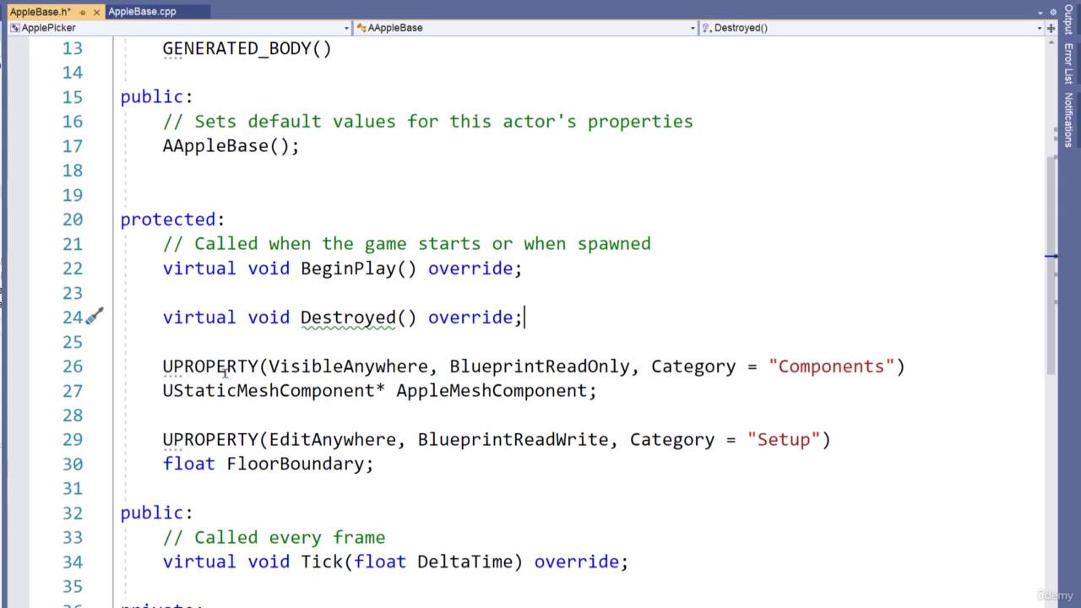
Add the forward-declared member `class UNiagaraSystem* AppleDestroyedParticles;` below the AppleMeshComponent declaration
{"action": "left_click_drag", "start_coordinate": [163, 366], "coordinate": [596, 391]}
{"action": "left_click", "coordinate": [622, 393]}
{"action": "key", "text": "Return"}
{"action": "scroll", "coordinate": [610, 384], "scroll_direction": "down", "scroll_amount": 1}
{"action": "key", "text": "Return"}
{"action": "type", "text": "U"}
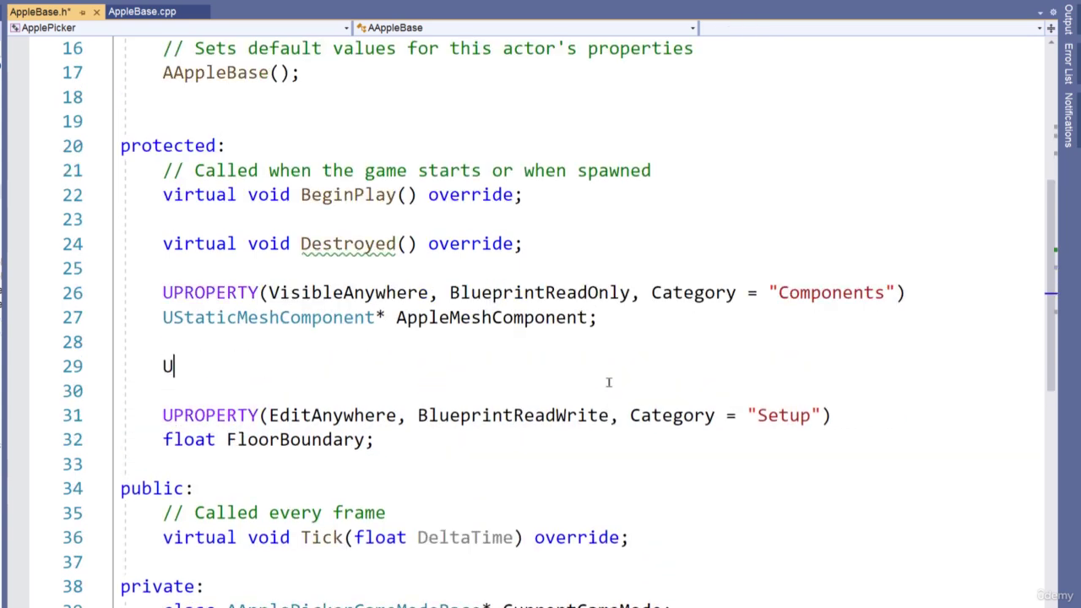
{"action": "type", "text": "NiagaraSystem* "}
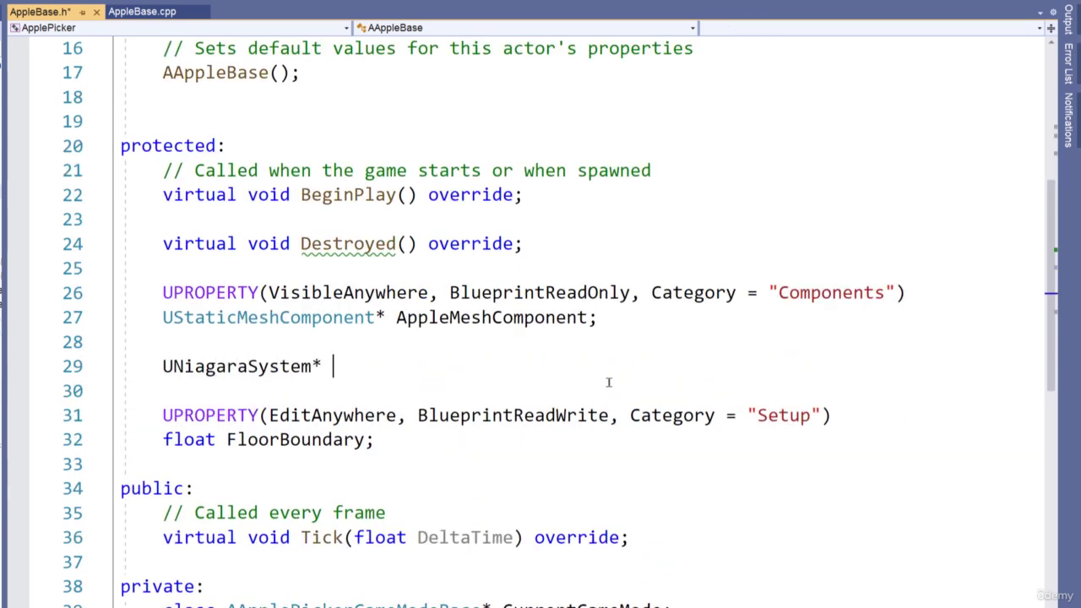
{"action": "type", "text": "AppleDestroyedPa"}
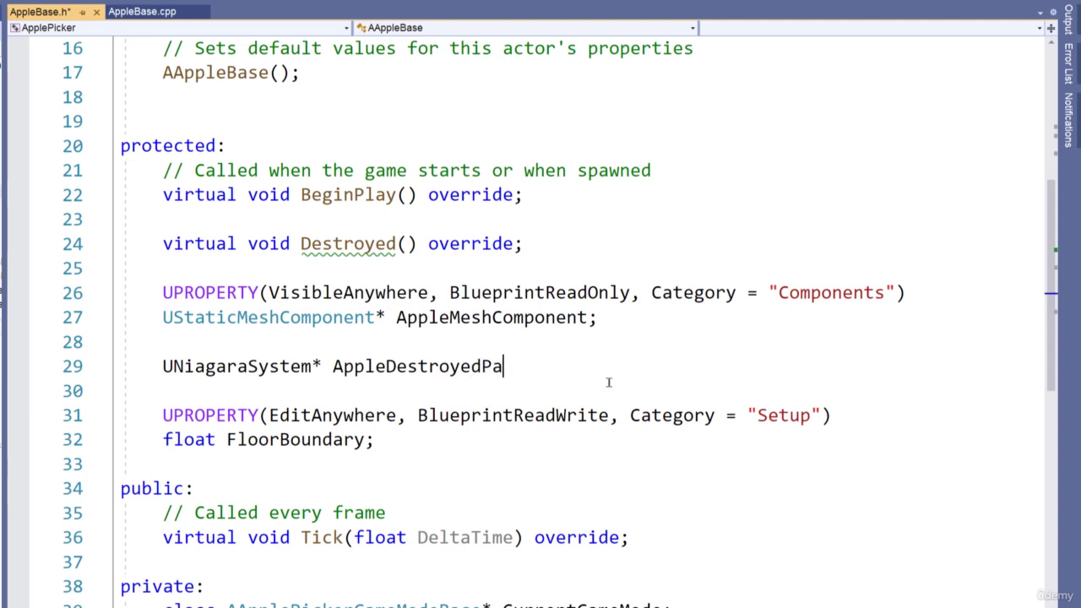
{"action": "type", "text": "rticles;"}
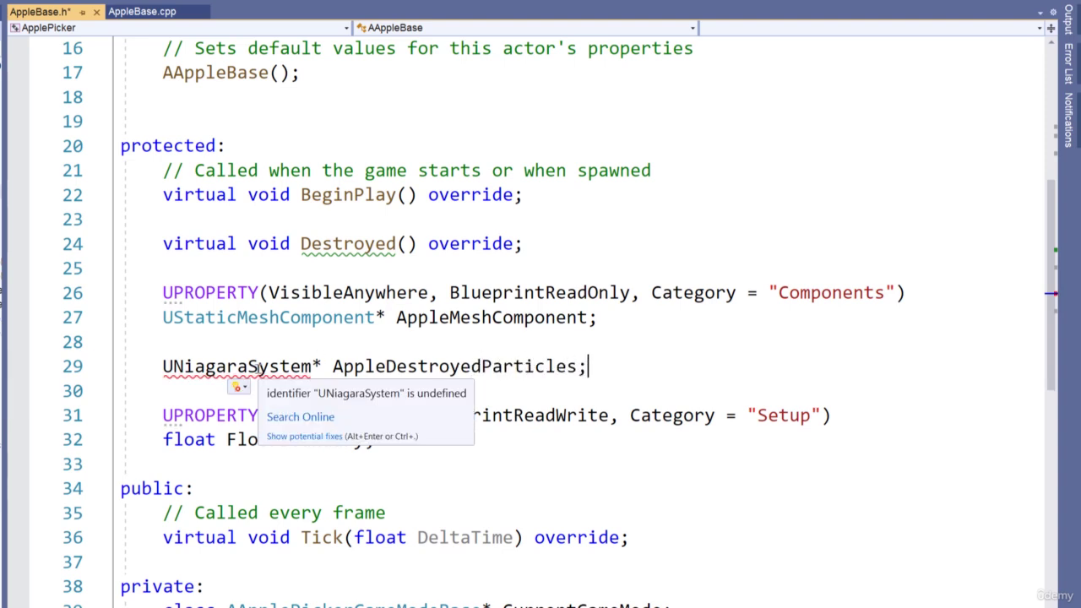
{"action": "key", "text": "Home"}
{"action": "type", "text": "class"}
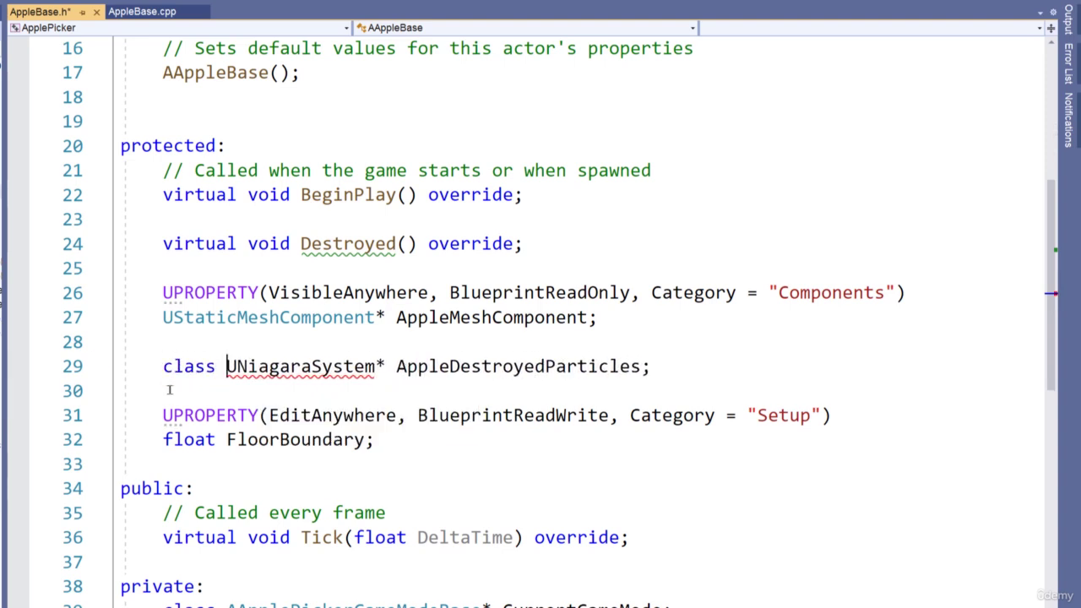
Add `UPROPERTY(EditAnywhere, BlueprintReadOnly, Category = "Particle Effects")` above the AppleDestroyedParticles declaration
{"action": "left_click", "coordinate": [188, 345]}
{"action": "key", "text": "Return"}
{"action": "type", "text": "UPROPERTY"}
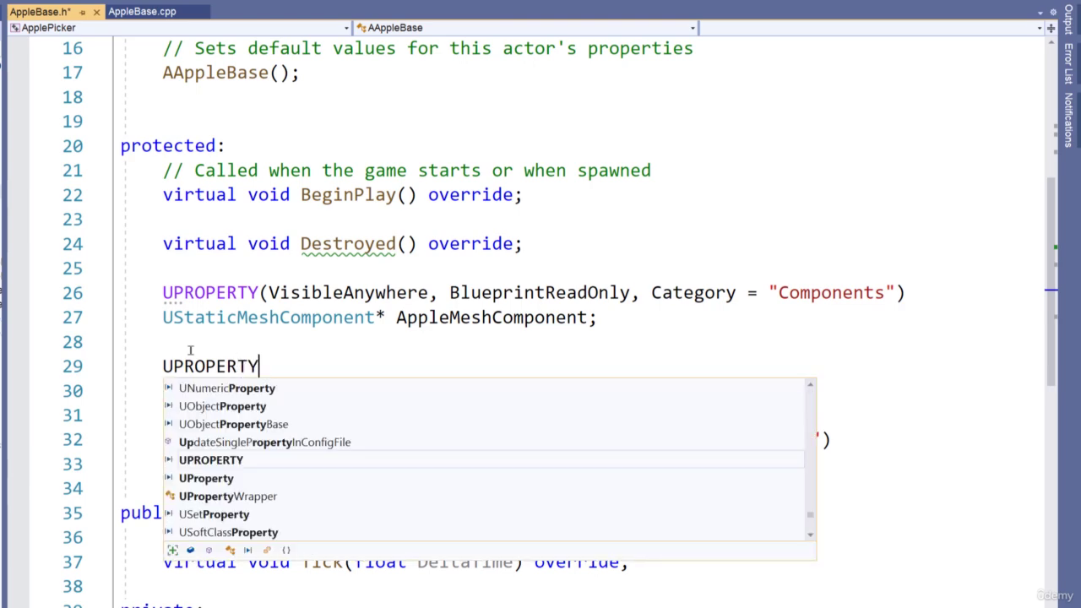
{"action": "type", "text": "(EditAnywhere, BCategory"}
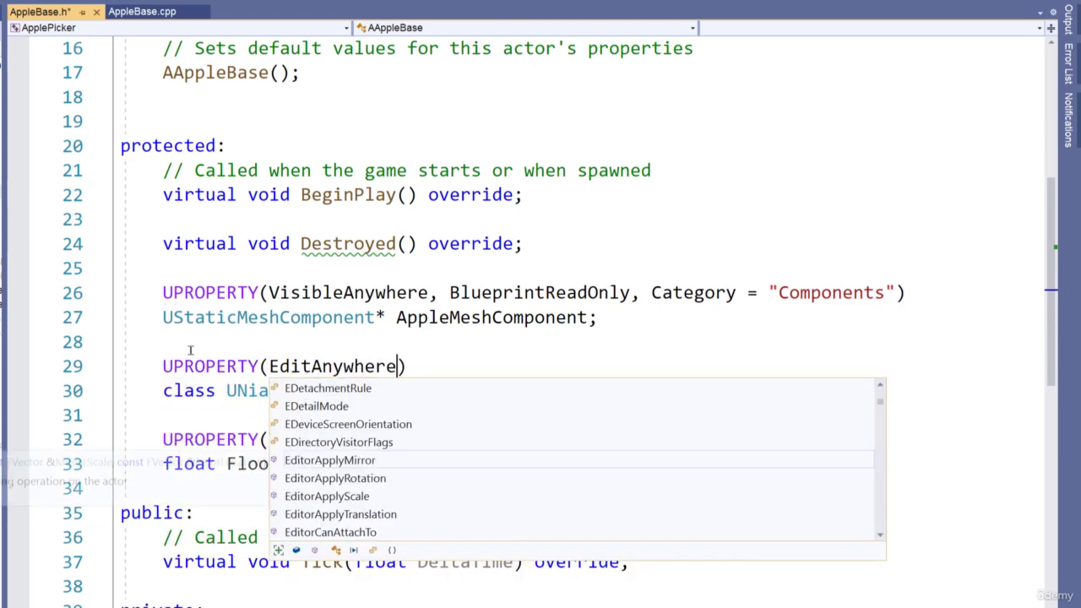
{"action": "type", "text": " = \"Particle"}
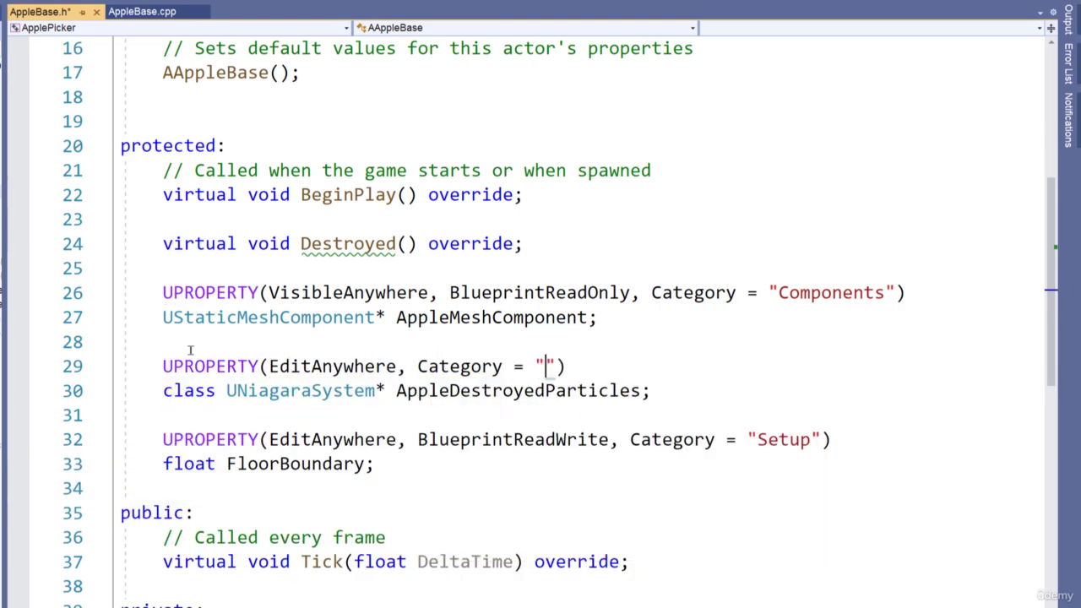
{"action": "type", "text": " Effects"}
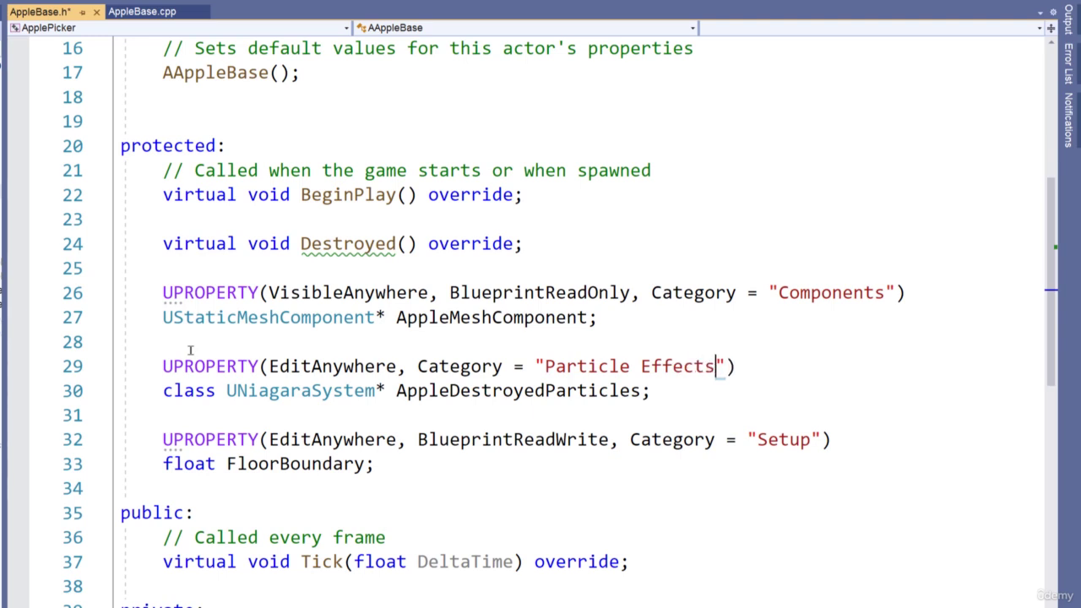
{"action": "key", "text": "ctrl+Left"}
{"action": "key", "text": "ctrl+Left"}
{"action": "key", "text": "ctrl+Left"}
{"action": "key", "text": "ctrl+Left"}
{"action": "key", "text": "ctrl+Left"}
{"action": "type", "text": "BlueprintReadOnly"}
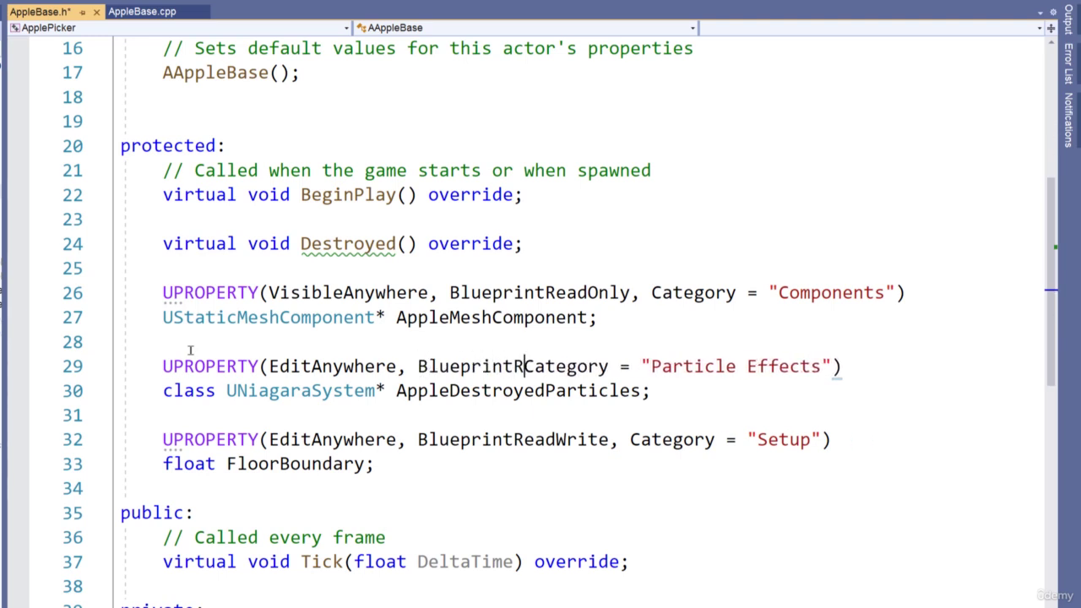
{"action": "type", "text": ","}
Generate the definition of Destroyed() in AppleBase.cpp through the quick actions, and open that file at the new function
{"action": "right_click", "coordinate": [344, 245]}
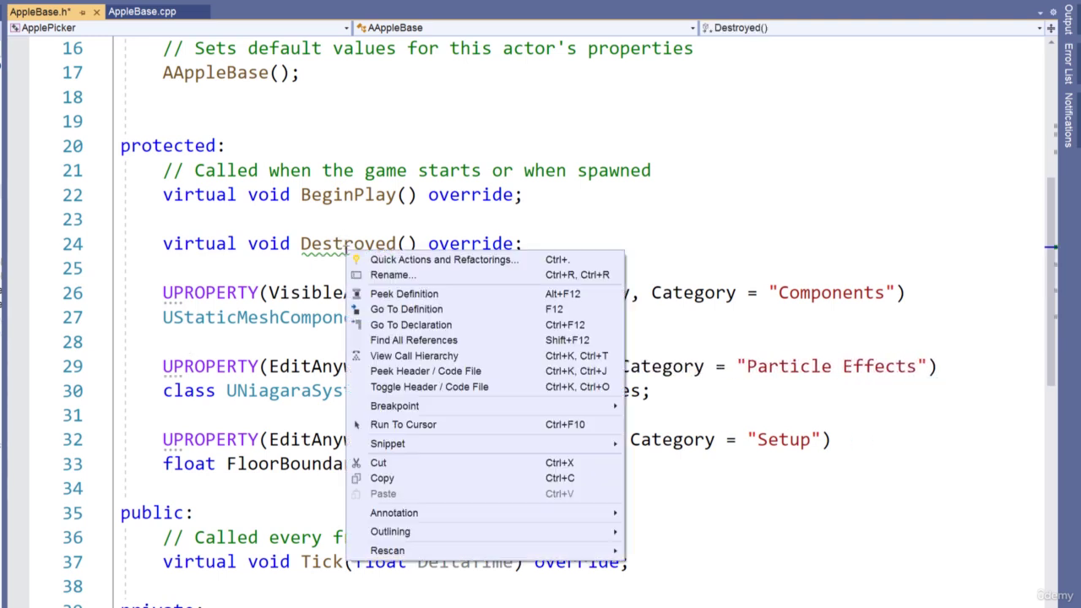
{"action": "left_click", "coordinate": [355, 258]}
{"action": "left_click", "coordinate": [293, 268]}
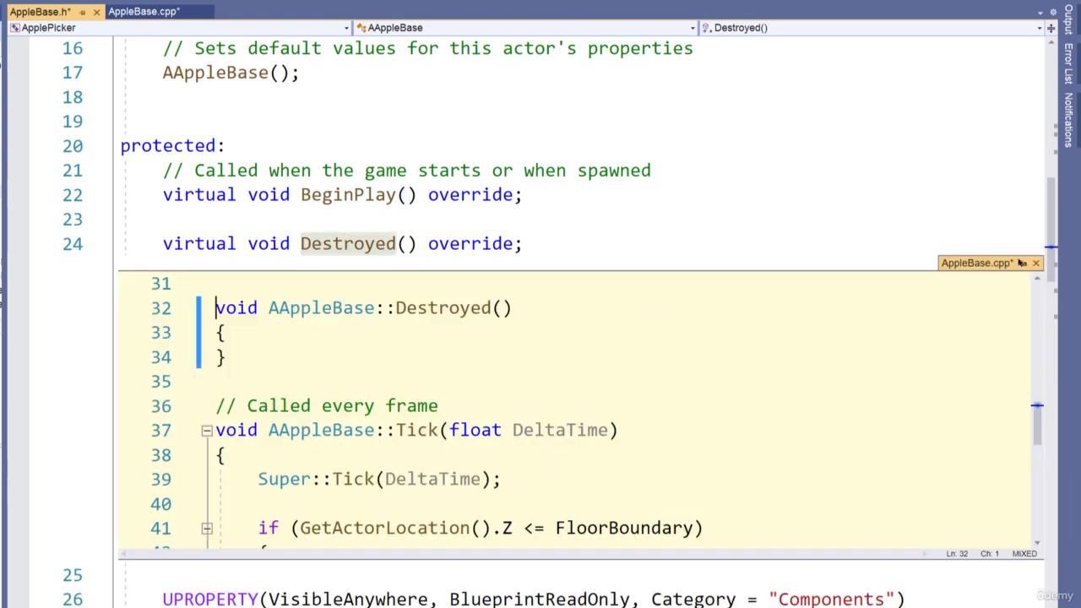
{"action": "key", "text": "ctrl+alt+Home"}
{"action": "scroll", "coordinate": [470, 335], "scroll_direction": "up", "scroll_amount": 3}
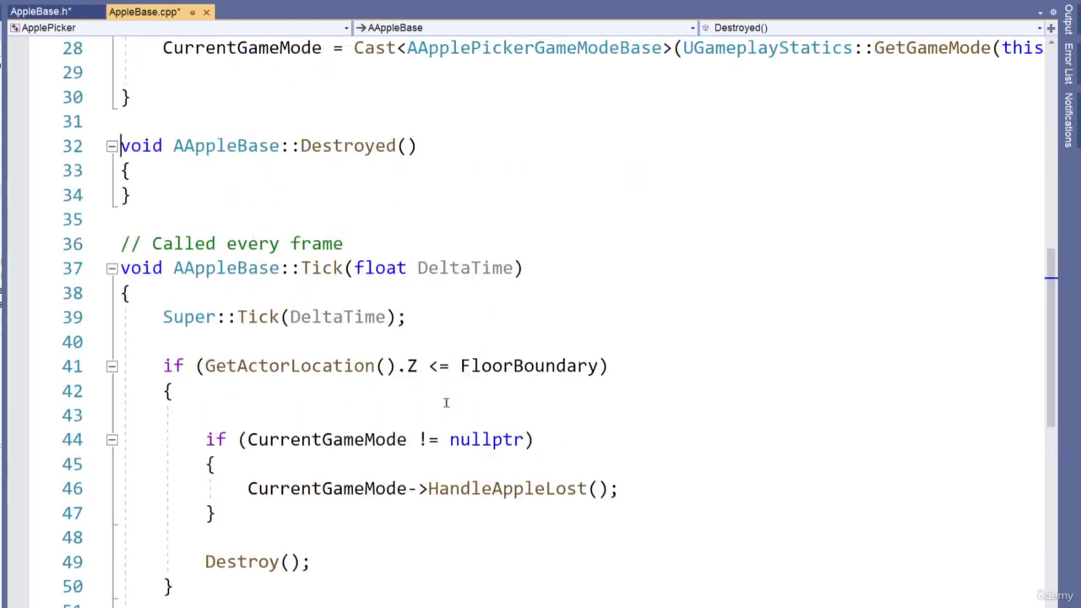
Call `Super::Destroyed();` inside the body of AAppleBase::Destroyed
{"action": "left_click", "coordinate": [195, 318]}
{"action": "key", "text": "Return"}
{"action": "type", "text": "Su"}
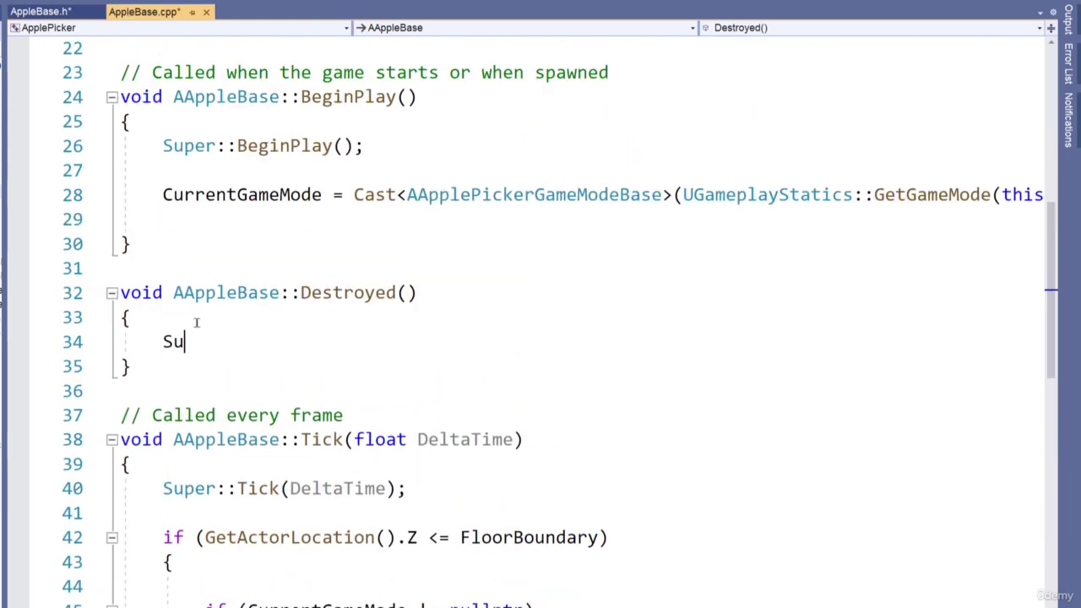
{"action": "type", "text": "per::Destroyed();"}
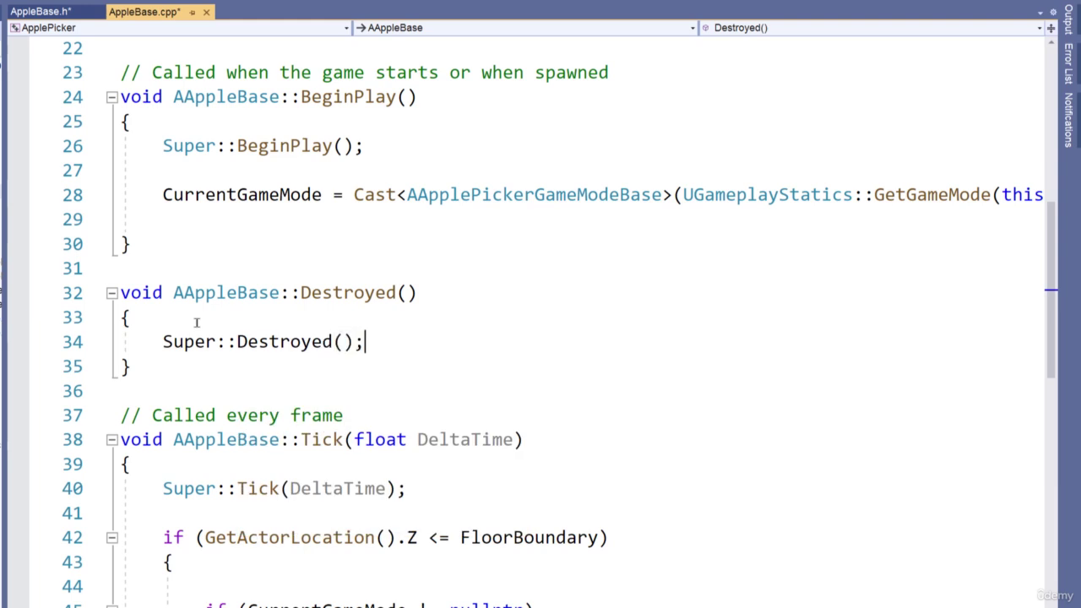
Add an `if(AppleDestroyedParticles != nullptr)` block with braces below the Super::Destroyed() call
{"action": "key", "text": "Return"}
{"action": "key", "text": "Return"}
{"action": "type", "text": "if"}
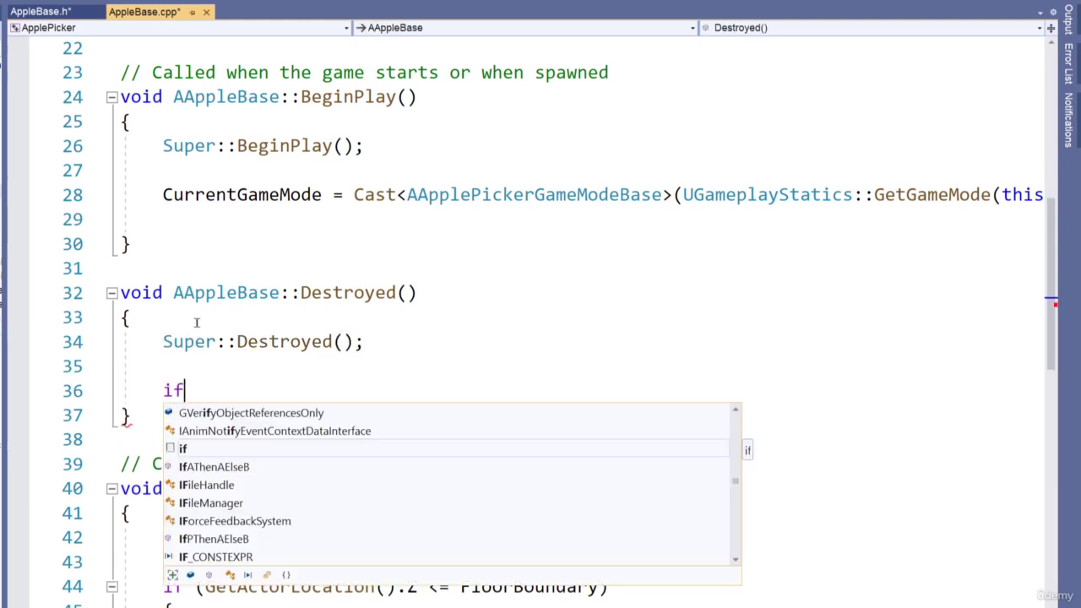
{"action": "type", "text": "(AppleDestroyedParticles != nullptr"}
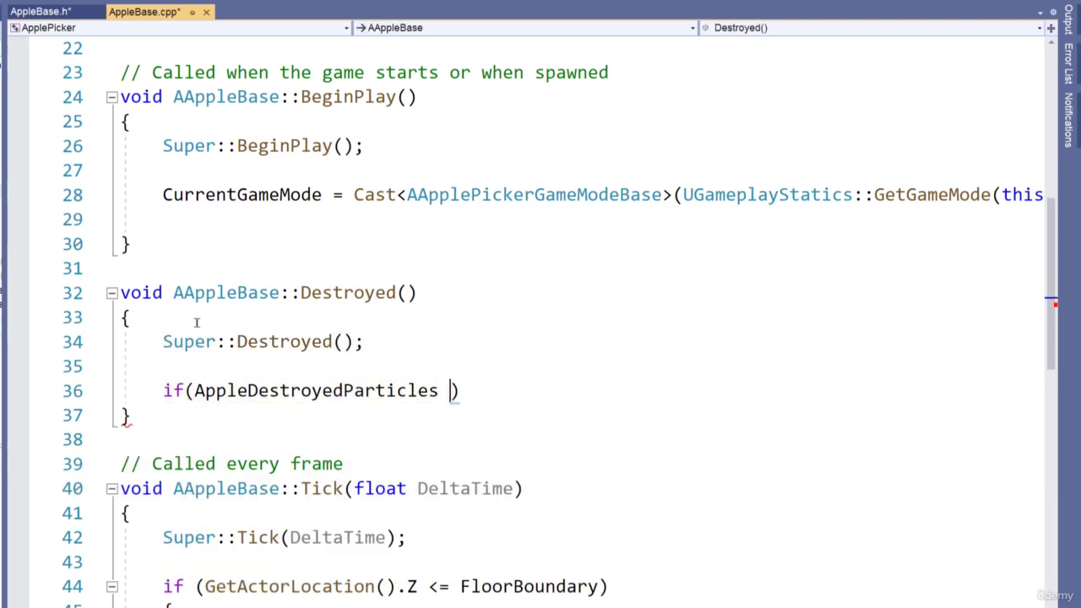
{"action": "type", "text": ")"}
{"action": "key", "text": "Return"}
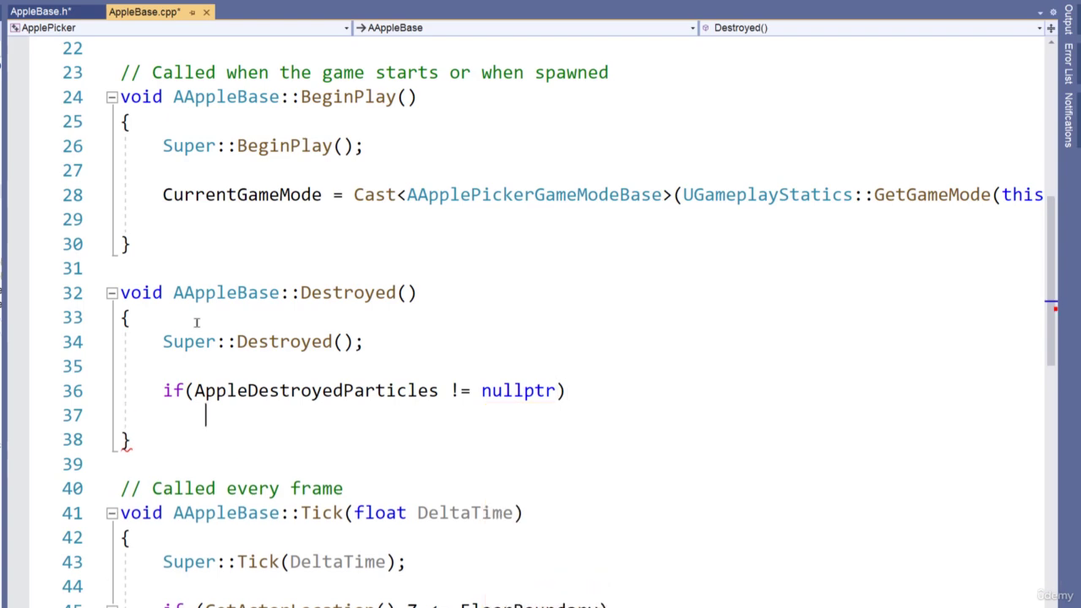
{"action": "type", "text": "{"}
{"action": "key", "text": "Return"}
Start a static function call with `UNiagaraFunctionLibrary::` inside the AppleDestroyedParticles null check
{"action": "scroll", "coordinate": [235, 340], "scroll_direction": "down", "scroll_amount": 2}
{"action": "type", "text": "U"}
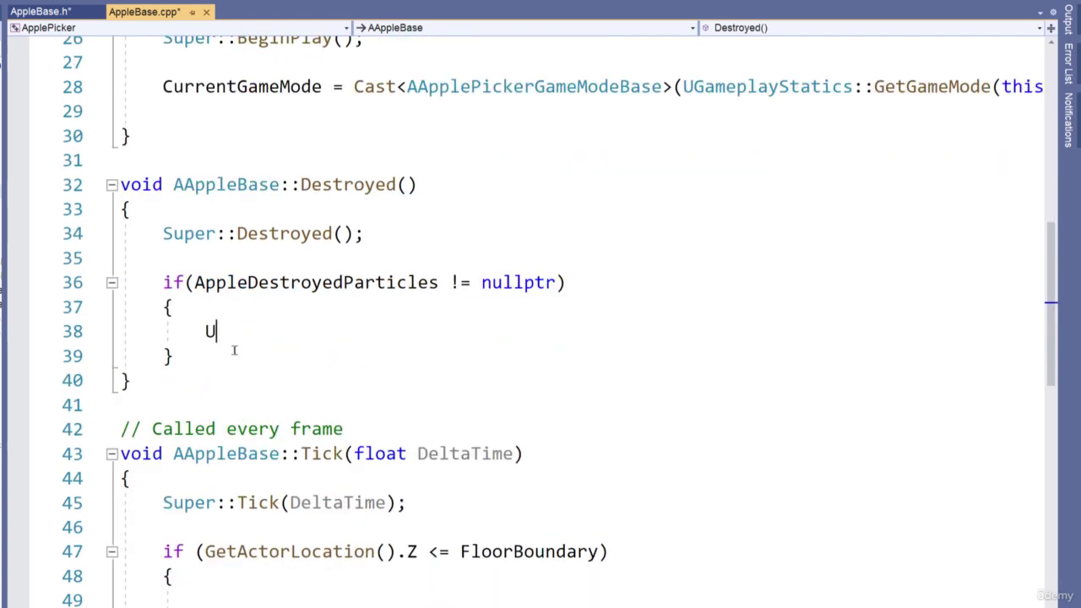
{"action": "type", "text": "NiagaraFunctionLibrary::"}
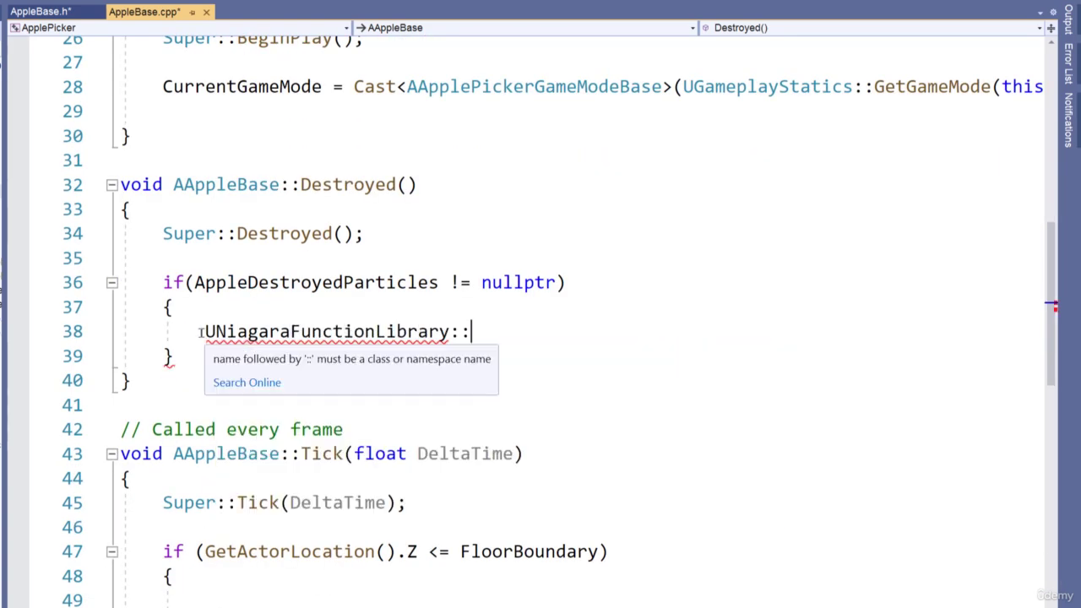
{"action": "left_click_drag", "start_coordinate": [205, 331], "coordinate": [432, 331]}
{"action": "left_click", "coordinate": [480, 335]}
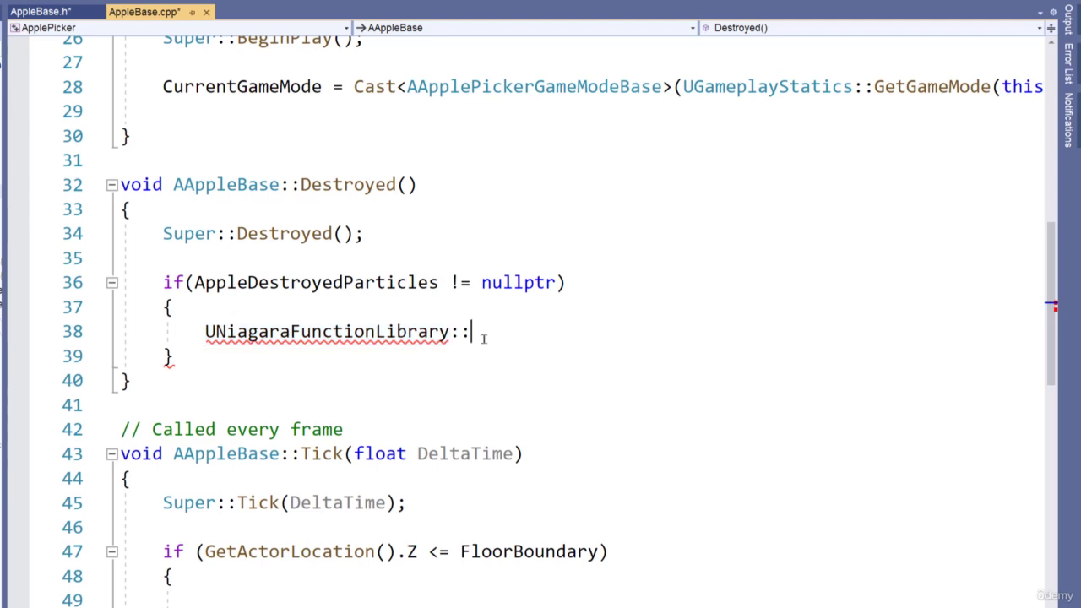
Add `#include "NiagaraFunctionLibrary.h"` below the Kismet/GameplayStatics.h include in AppleBase.cpp
{"action": "scroll", "coordinate": [493, 414], "scroll_direction": "up", "scroll_amount": 8}
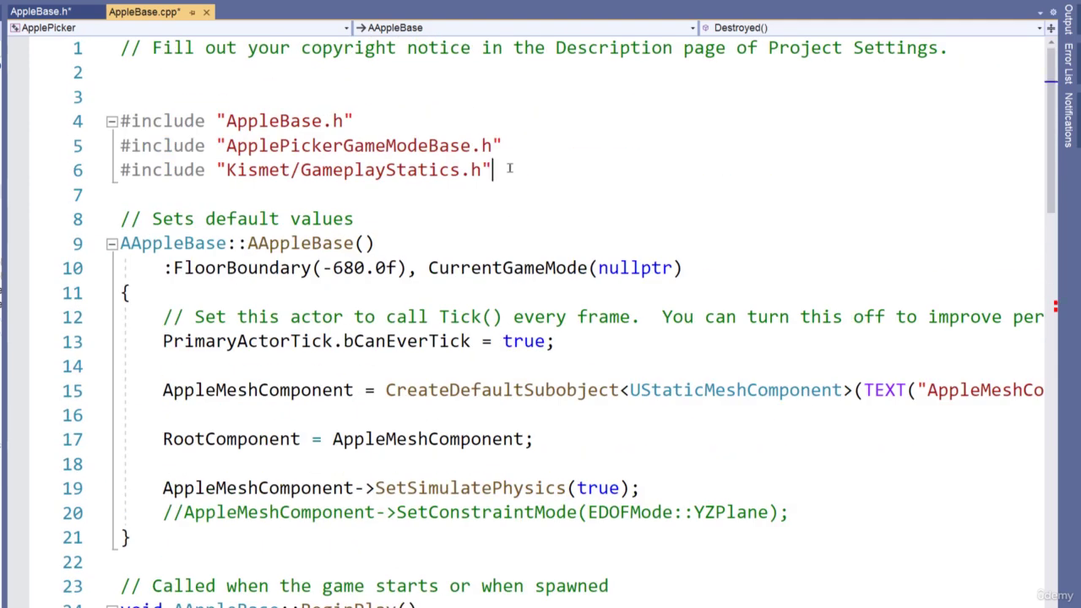
{"action": "key", "text": "Return"}
{"action": "type", "text": "#includ"}
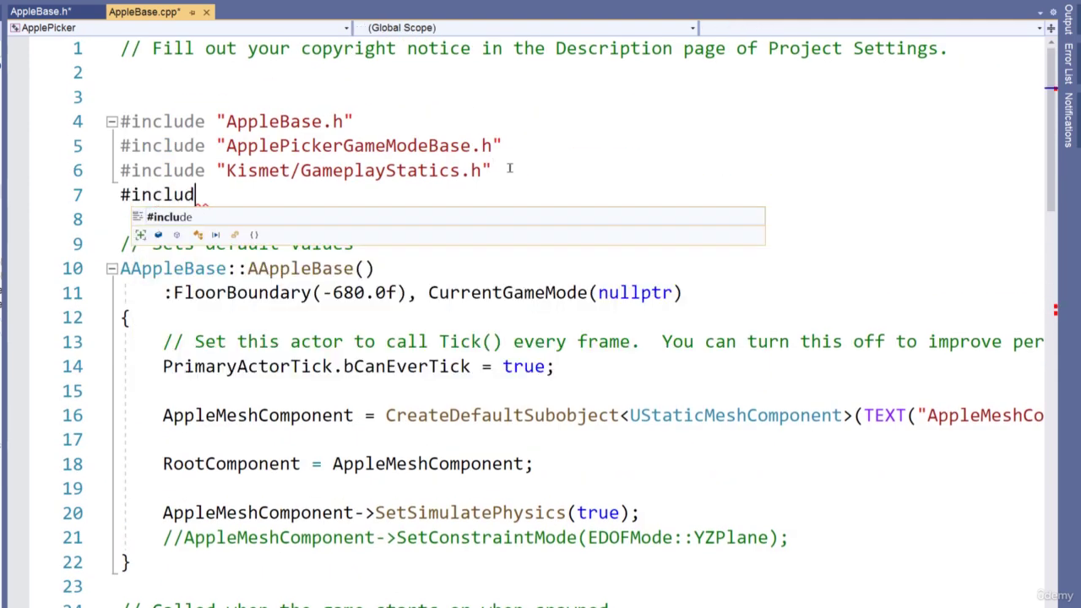
{"action": "type", "text": "e \"N"}
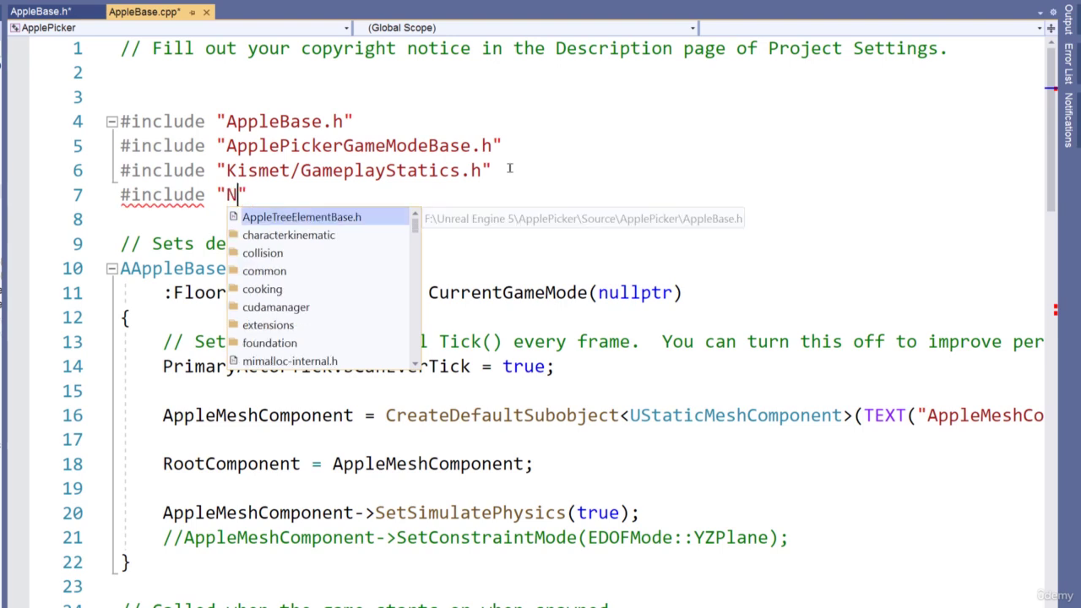
{"action": "type", "text": "iagara"}
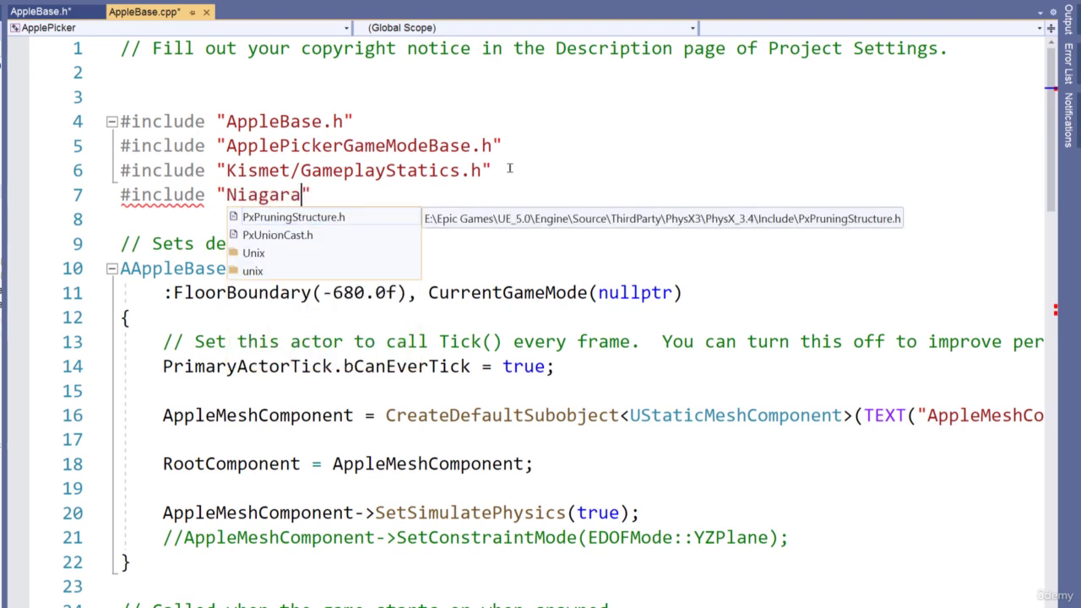
{"action": "type", "text": "FunctionLibrary"}
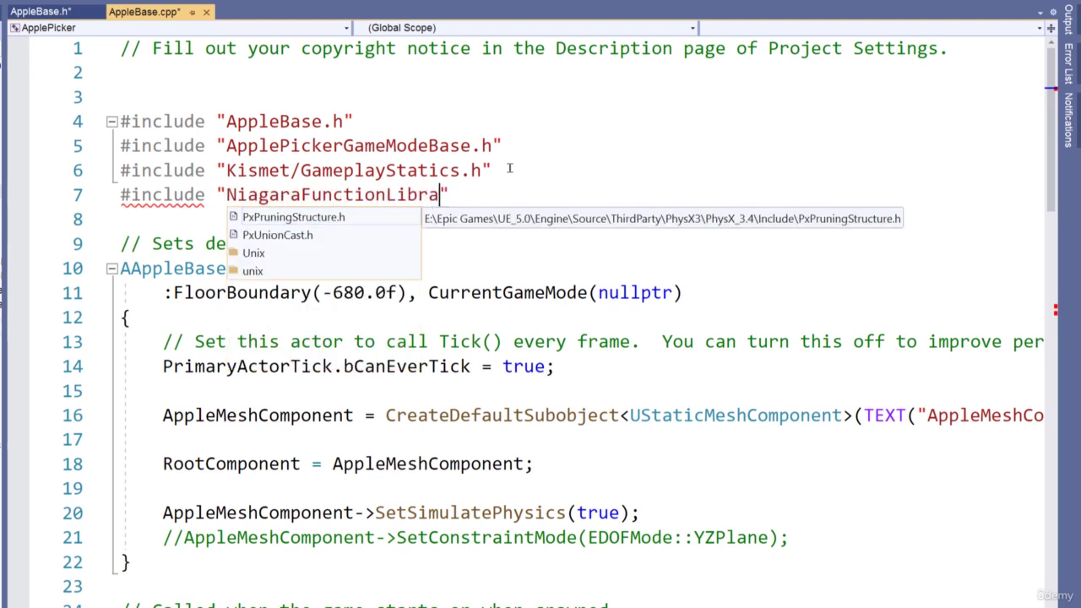
{"action": "type", "text": ".h"}
{"action": "left_click", "coordinate": [211, 224]}
{"action": "mouse_move", "coordinate": [182, 197]}
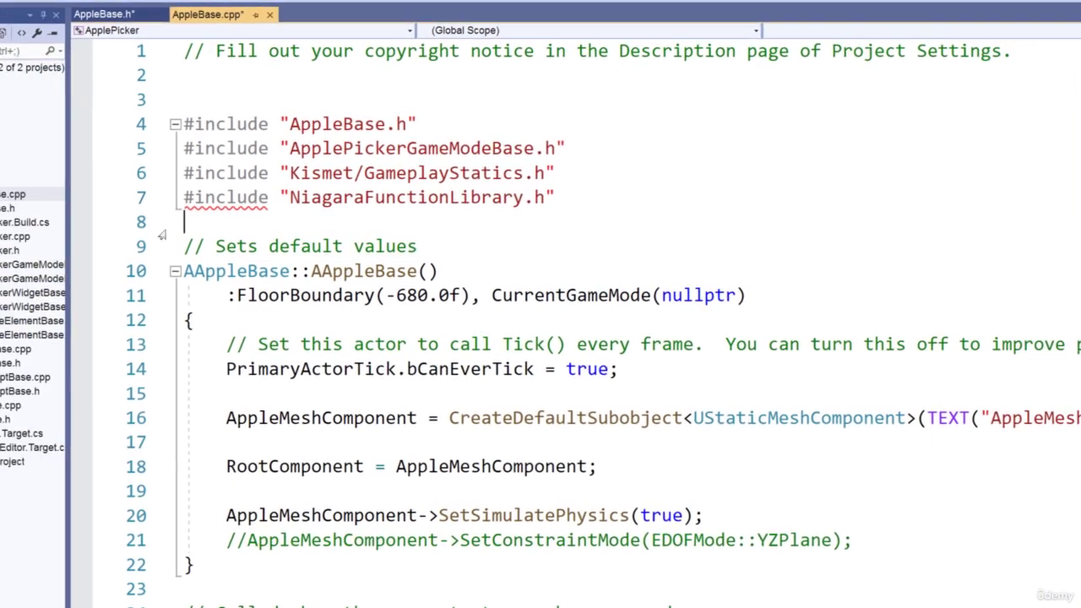
Open ApplePicker.Build.cs from the project's source files
{"action": "left_click", "coordinate": [138, 232]}
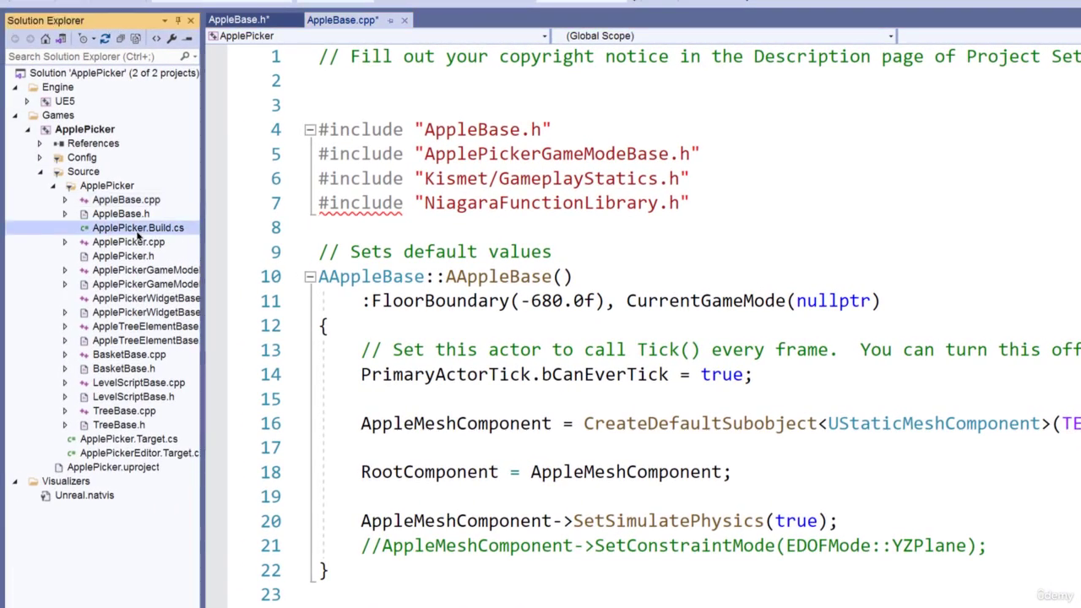
{"action": "double_click", "coordinate": [131, 230]}
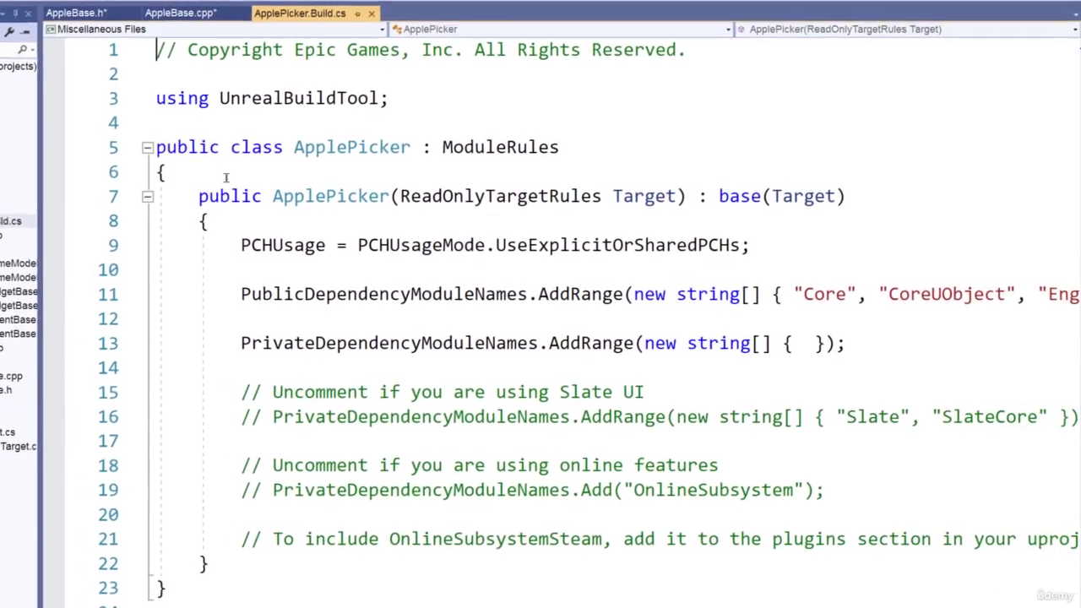
{"action": "left_click_drag", "start_coordinate": [220, 147], "coordinate": [293, 465]}
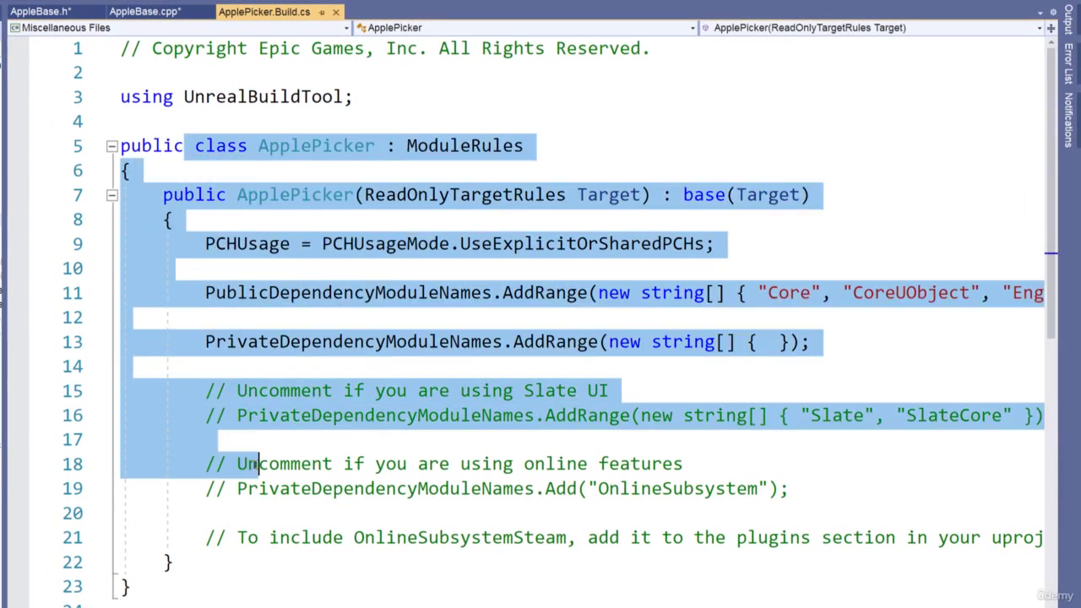
Add "Niagara" after "InputCore" in the PublicDependencyModuleNames list
{"action": "left_click", "coordinate": [206, 294]}
{"action": "double_click", "coordinate": [282, 294]}
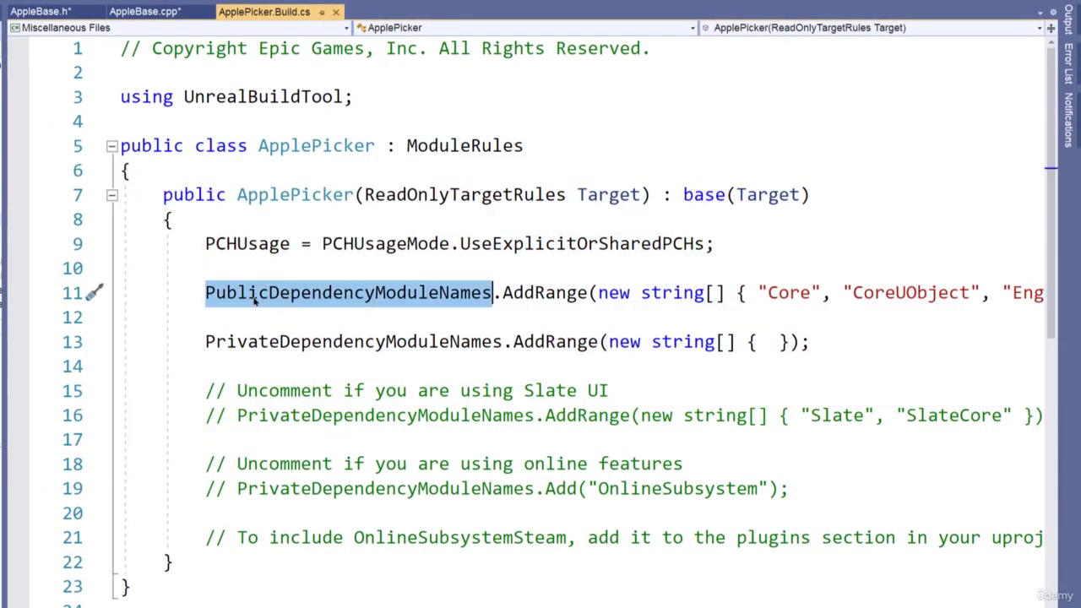
{"action": "scroll", "coordinate": [282, 294], "scroll_direction": "right", "scroll_amount": 3}
{"action": "scroll", "coordinate": [540, 304], "scroll_direction": "right", "scroll_amount": 5}
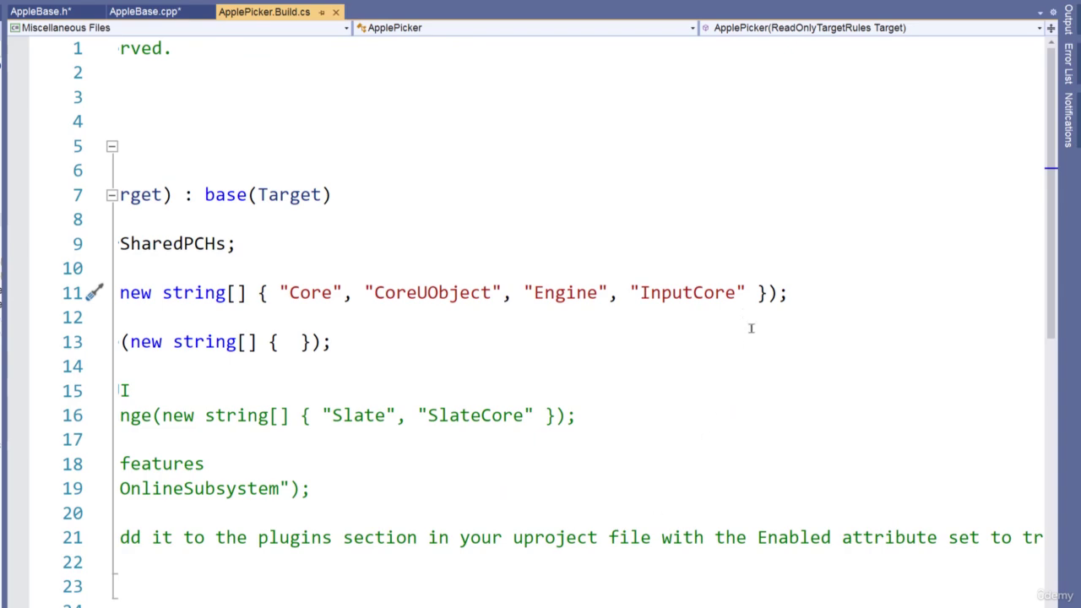
{"action": "left_click", "coordinate": [746, 295]}
{"action": "type", "text": ", \""}
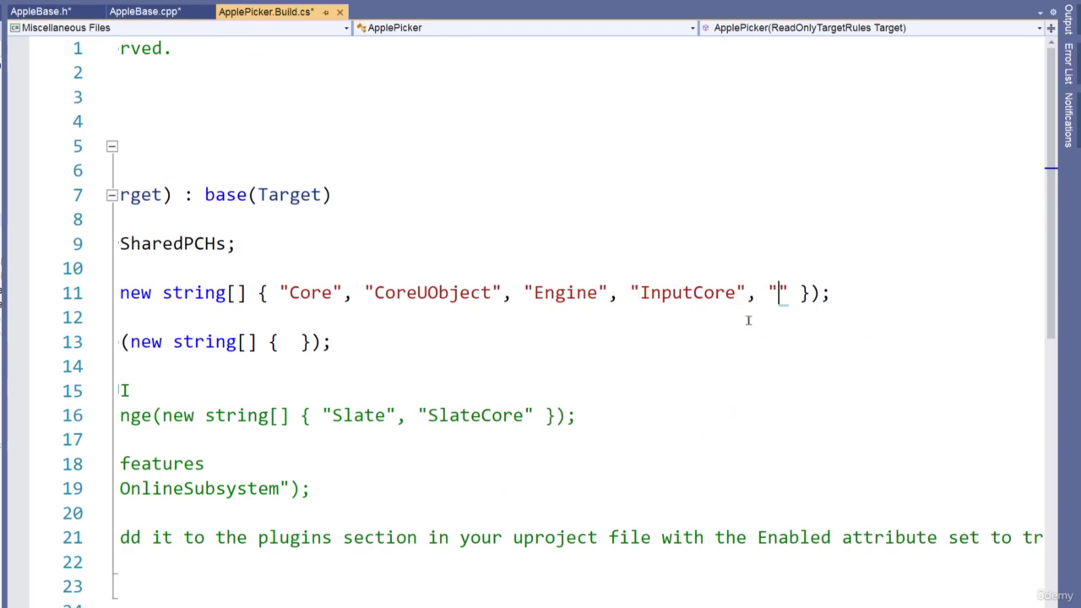
{"action": "type", "text": "Niagara"}
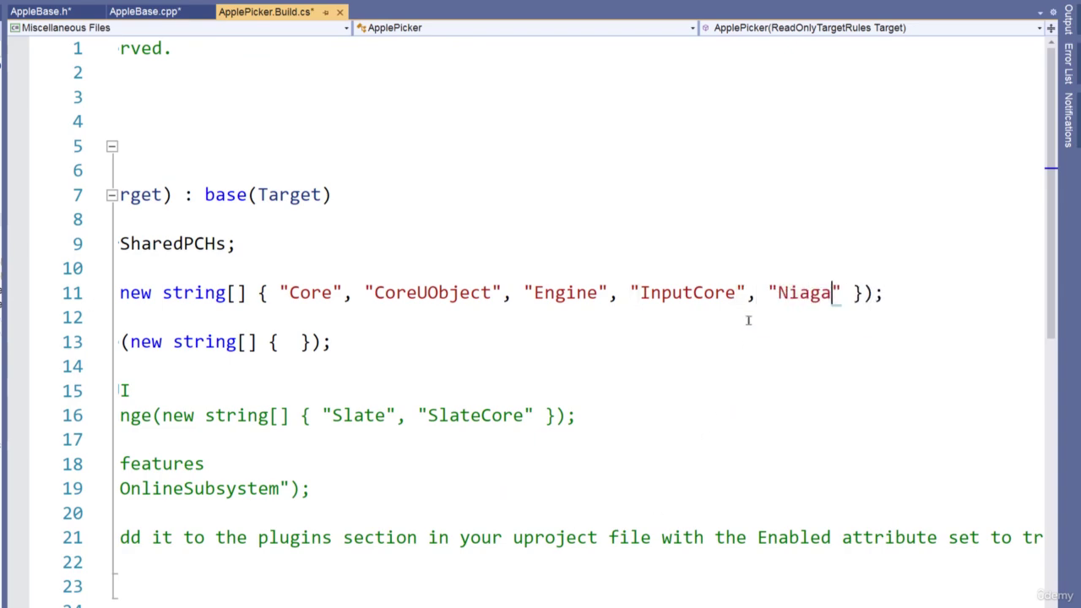
{"action": "scroll", "coordinate": [747, 320], "scroll_direction": "left", "scroll_amount": 7}
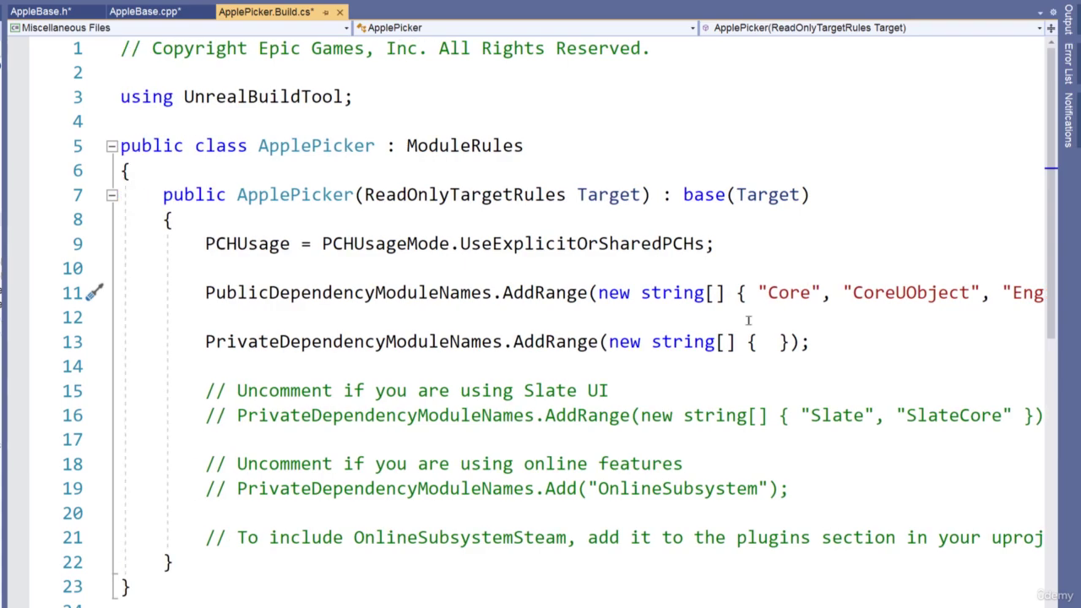
Delete the unfinished `UNiagaraFunctionLibrary::` call from Destroyed() in AppleBase.cpp and build the solution
{"action": "left_click", "coordinate": [46, 12]}
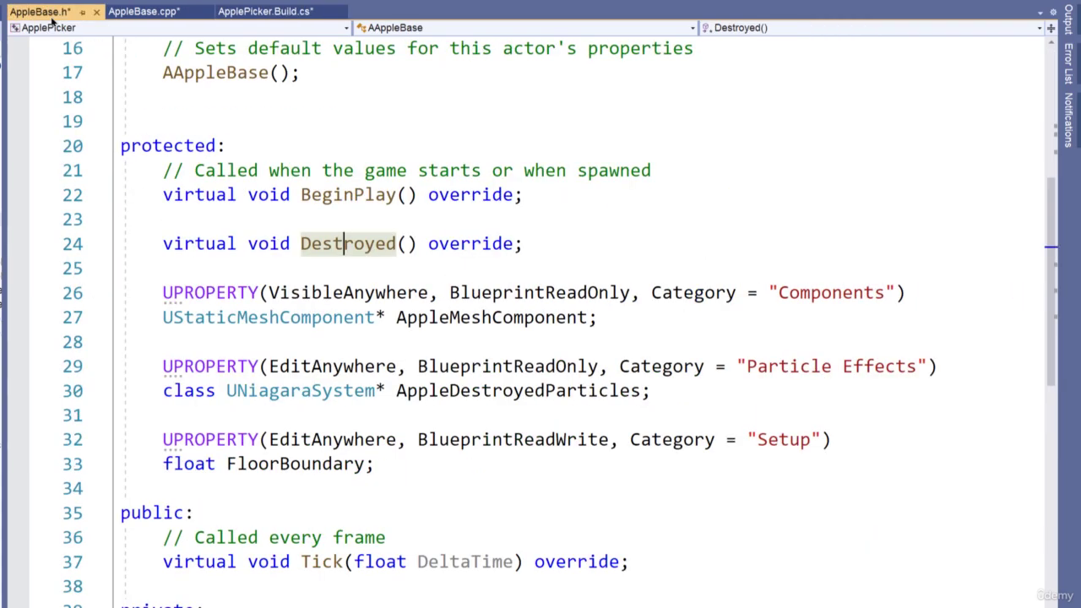
{"action": "left_click", "coordinate": [127, 12]}
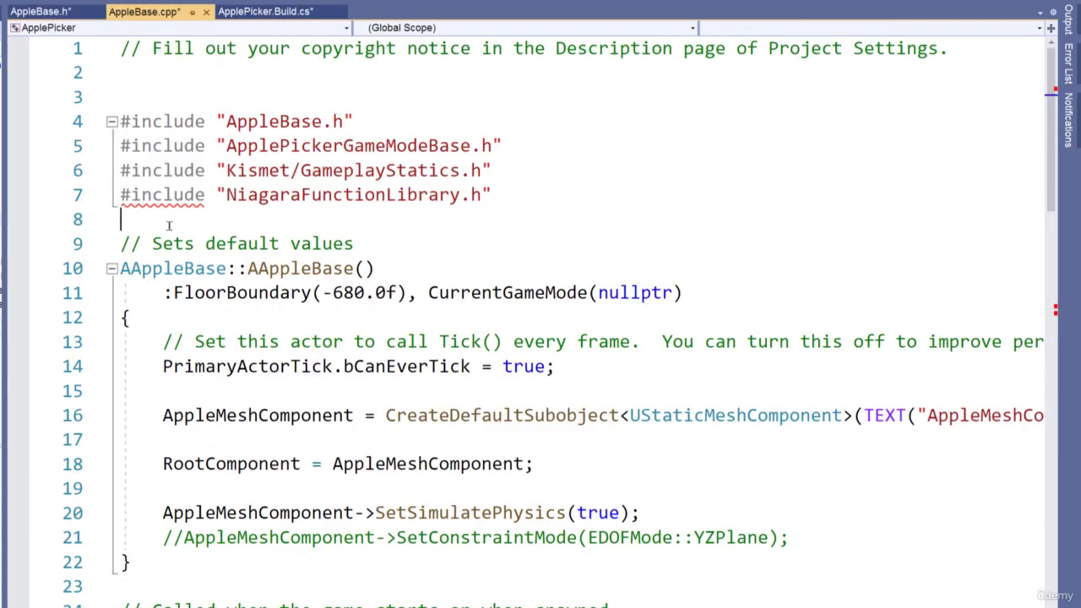
{"action": "scroll", "coordinate": [258, 417], "scroll_direction": "down", "scroll_amount": 7}
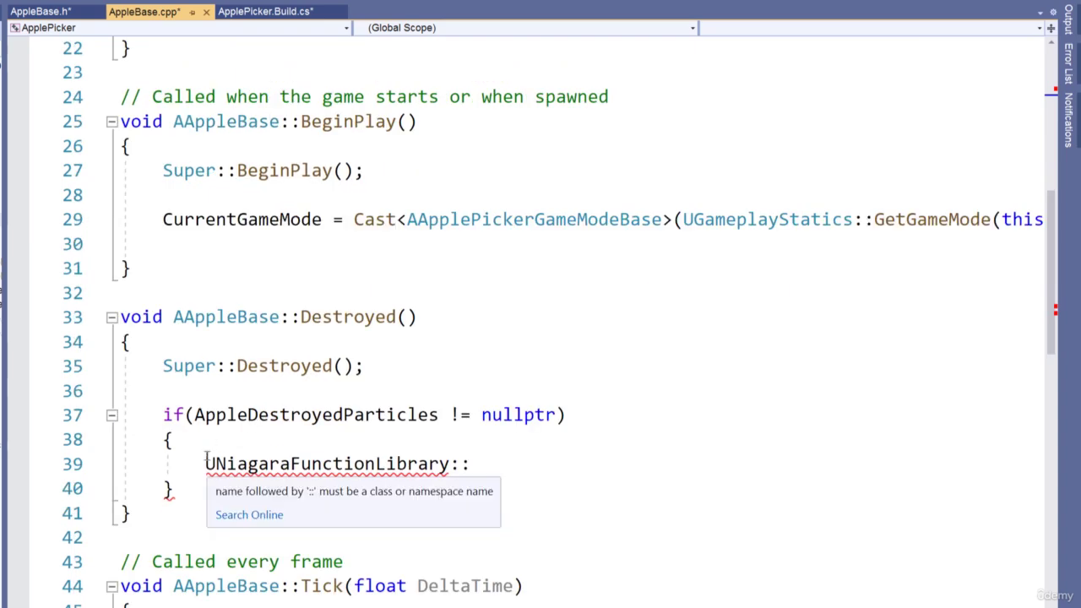
{"action": "left_click", "coordinate": [473, 464]}
{"action": "left_click_drag", "start_coordinate": [480, 463], "coordinate": [206, 466]}
{"action": "key", "text": "BackSpace"}
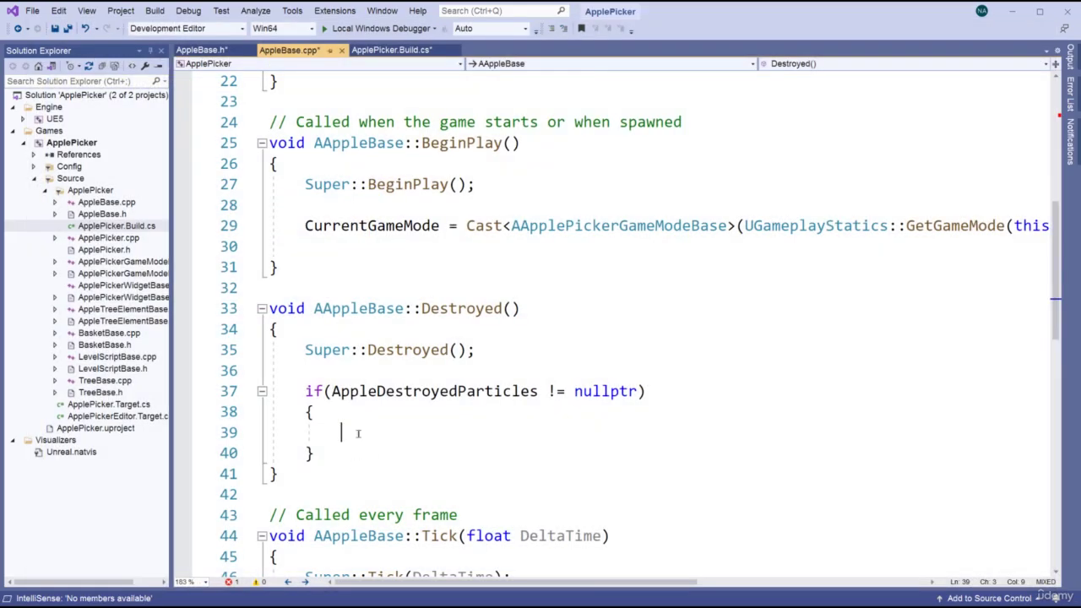
{"action": "key", "text": "ctrl+shift+b"}
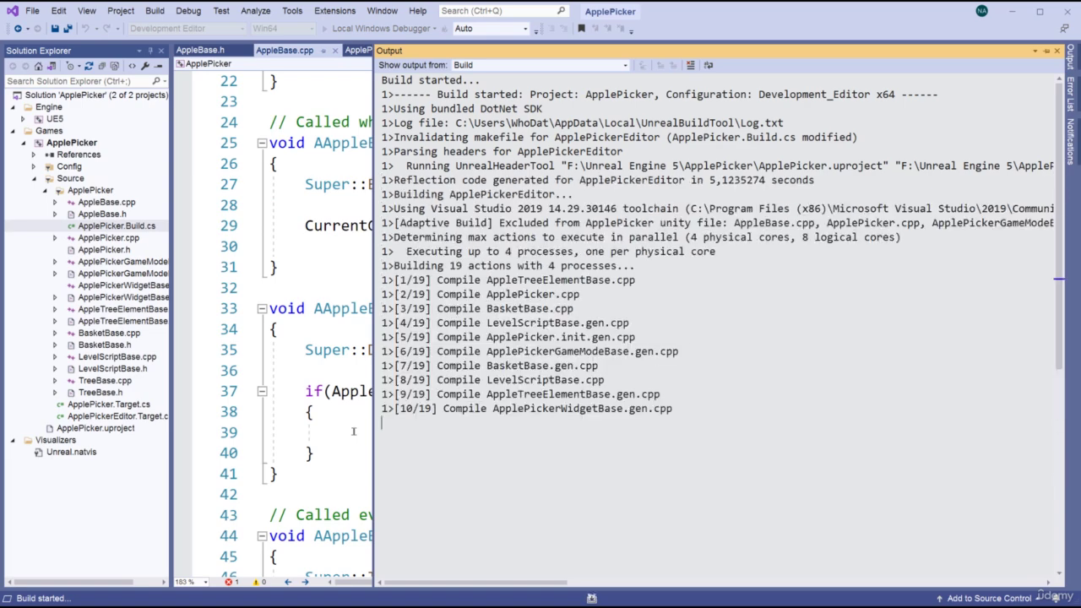
Write `UNiagaraFunctionLibrary::SpawnSystemAtLocation();` inside the AppleDestroyedParticles null check in Destroyed()
{"action": "left_click", "coordinate": [353, 431]}
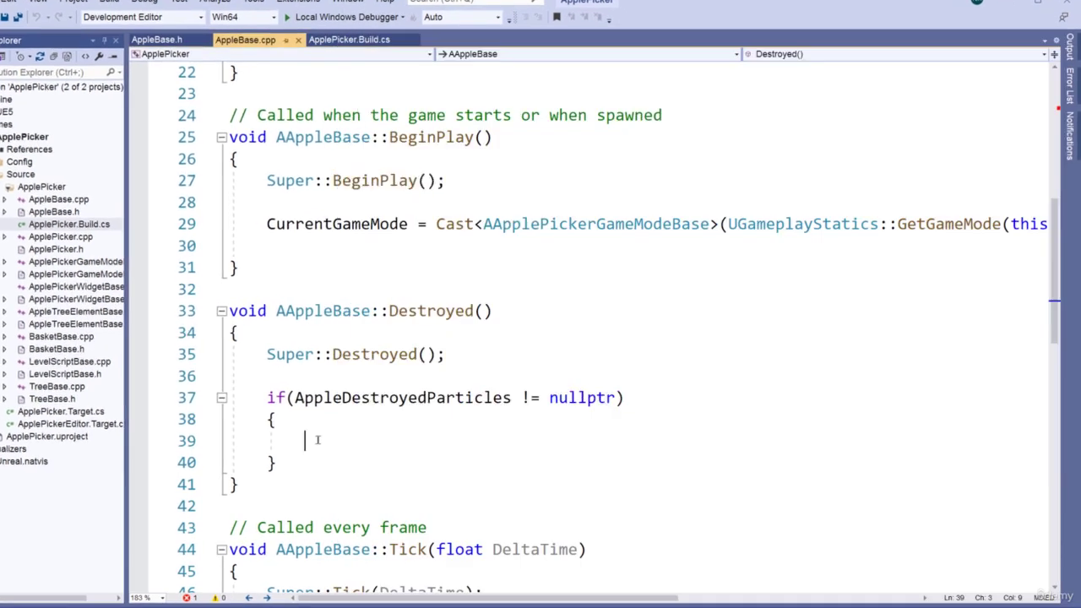
{"action": "type", "text": "UNiagaraF"}
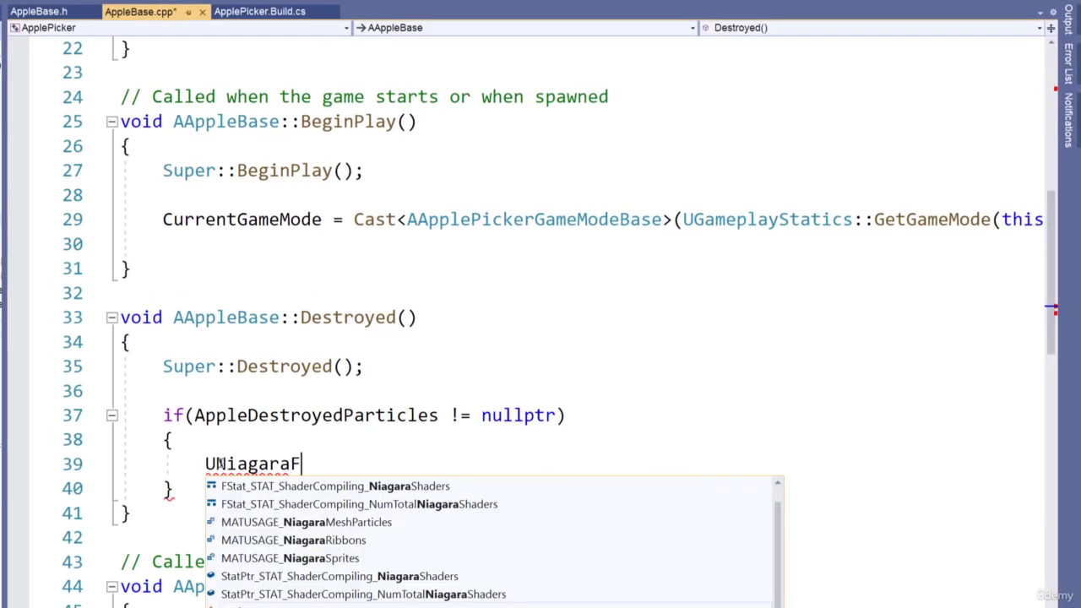
{"action": "type", "text": "unctionLibrary::S"}
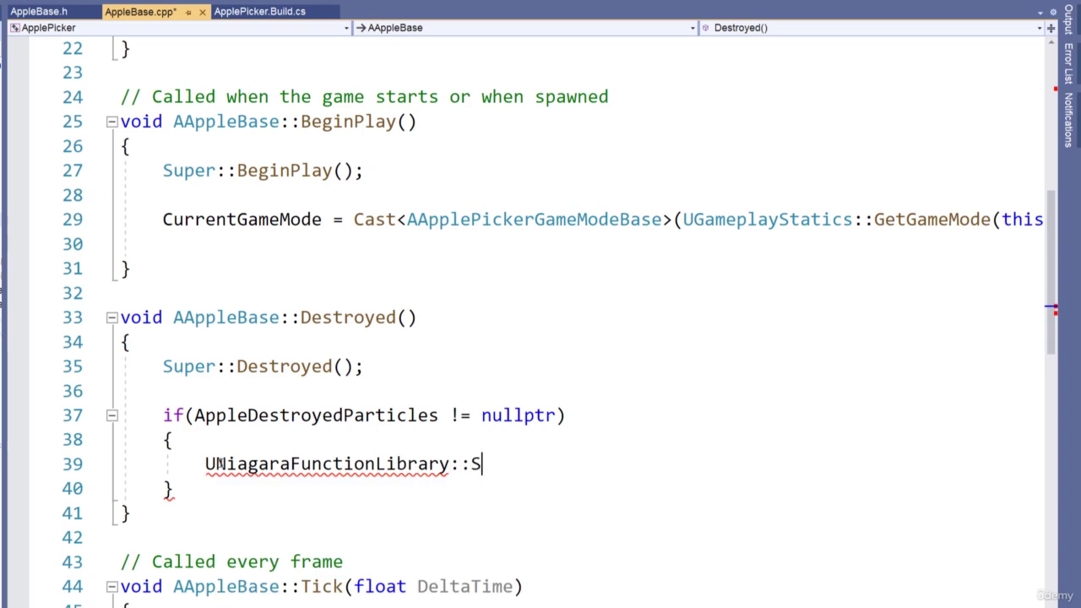
{"action": "type", "text": "pawnSystemAtLocation();"}
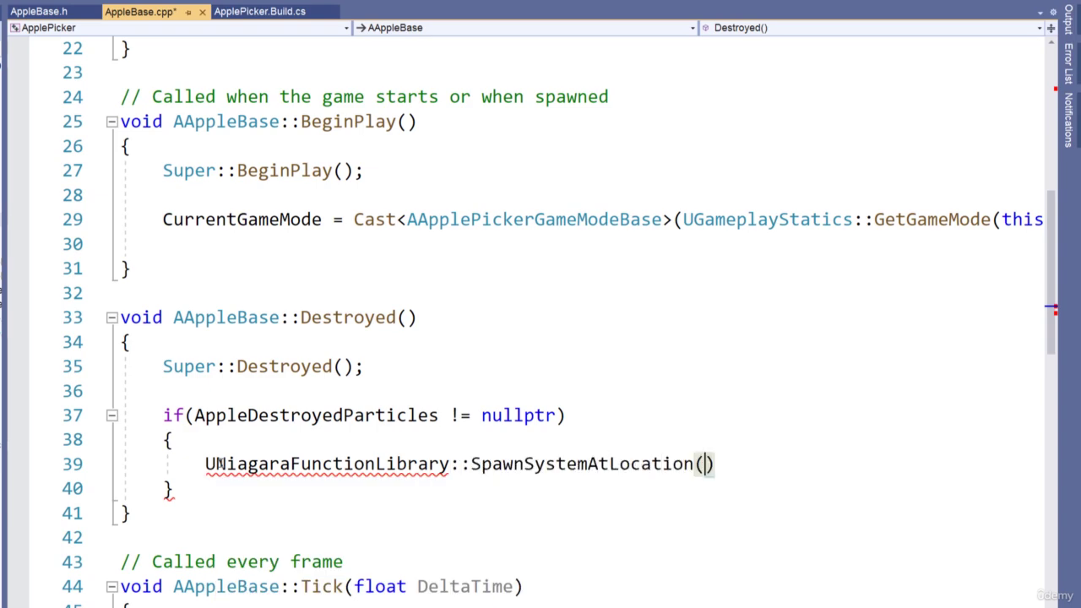
{"action": "key", "text": "Left"}
{"action": "key", "text": "Left"}
Inspect the error on the NiagaraFunctionLibrary.h include and review the build output
{"action": "scroll", "coordinate": [227, 487], "scroll_direction": "up", "scroll_amount": 7}
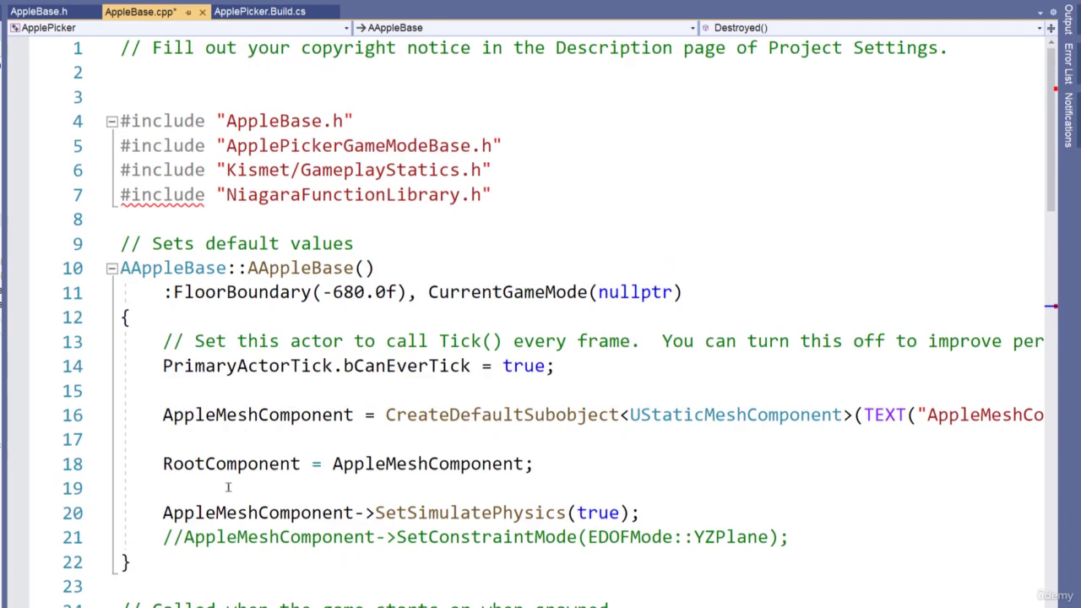
{"action": "mouse_move", "coordinate": [170, 195]}
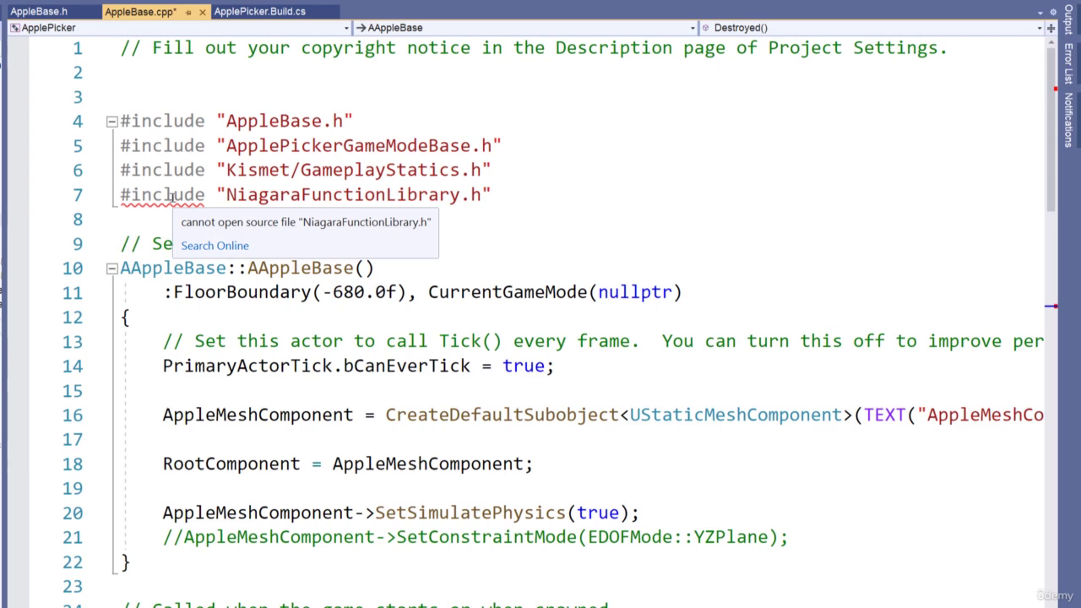
{"action": "left_click", "coordinate": [1068, 74]}
{"action": "left_click", "coordinate": [1067, 20]}
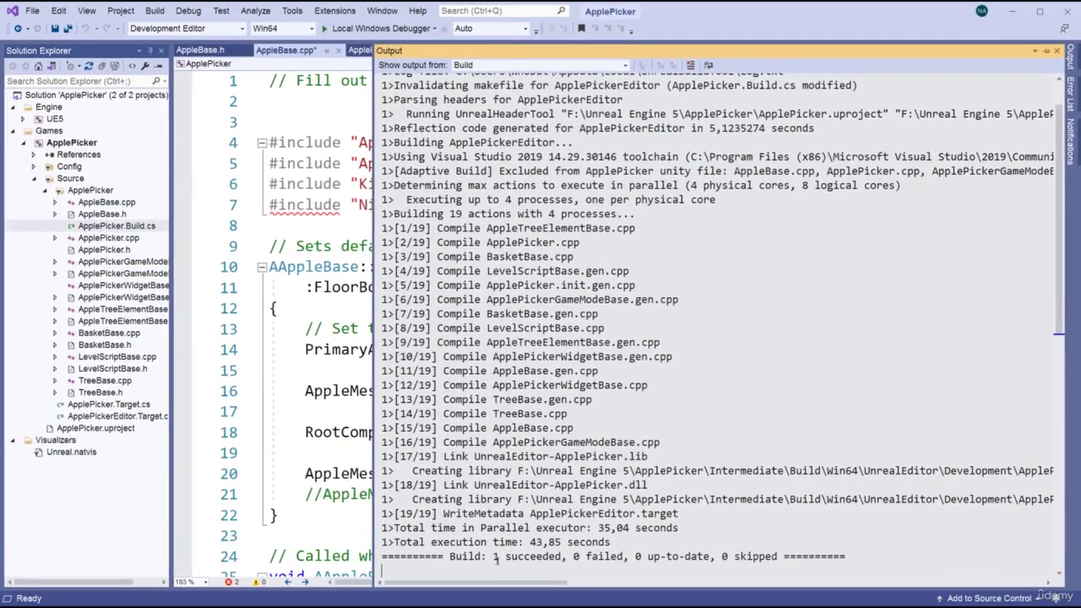
Comment out the SpawnSystemAtLocation call in Destroyed() with `//` and save AppleBase.cpp
{"action": "left_click", "coordinate": [309, 373]}
{"action": "scroll", "coordinate": [309, 373], "scroll_direction": "down", "scroll_amount": 8}
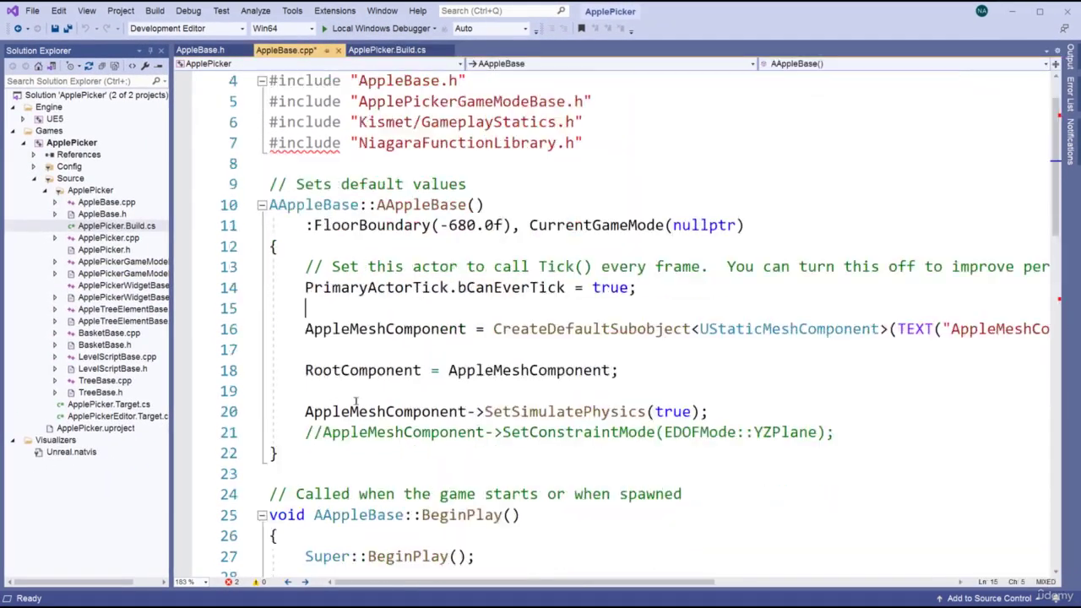
{"action": "left_click", "coordinate": [338, 378]}
{"action": "type", "text": "//"}
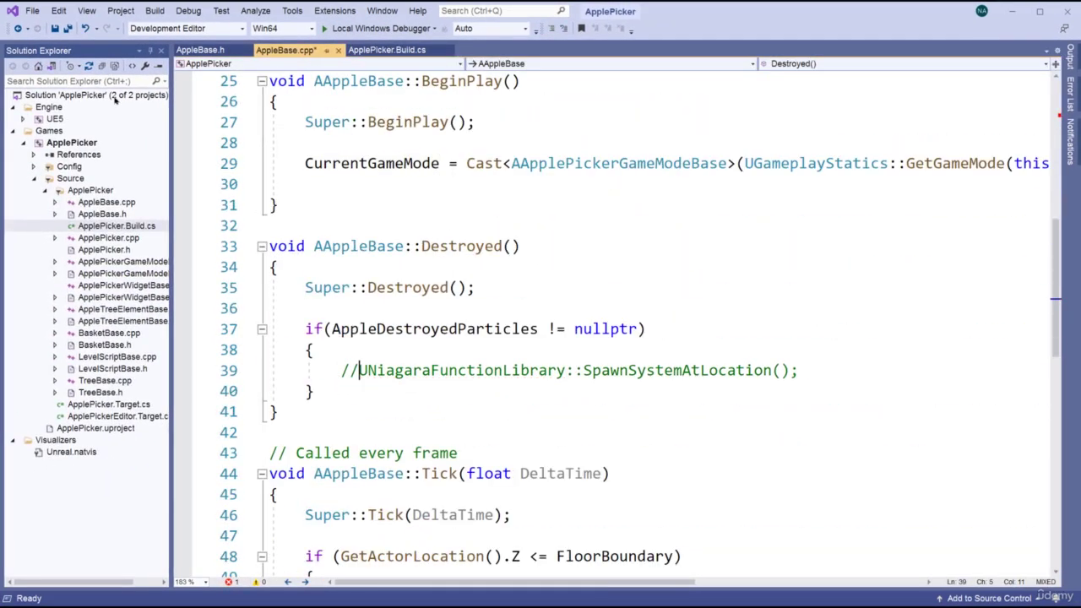
{"action": "left_click", "coordinate": [67, 28]}
Open the ApplePicker project's location in File Explorer and go up to the ApplePicker root folder in a maximized window
{"action": "left_click", "coordinate": [66, 145]}
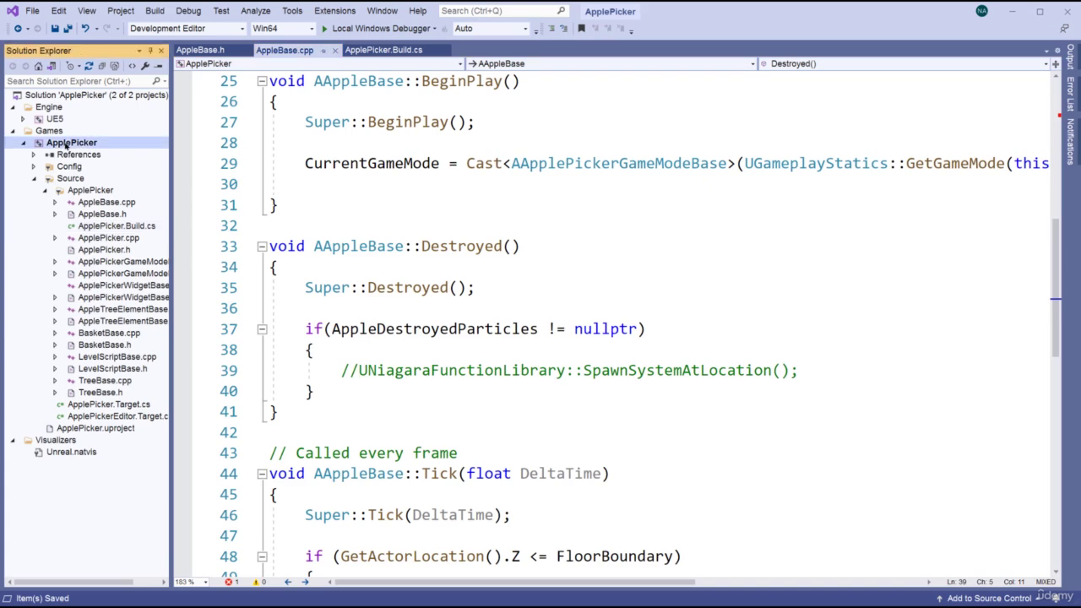
{"action": "right_click", "coordinate": [65, 144]}
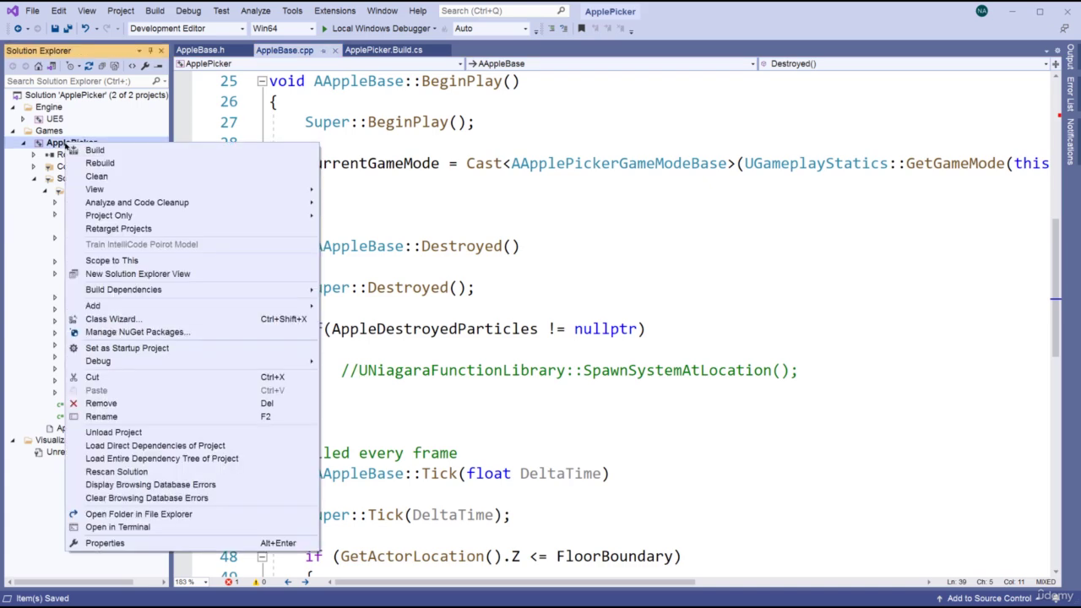
{"action": "left_click", "coordinate": [140, 514]}
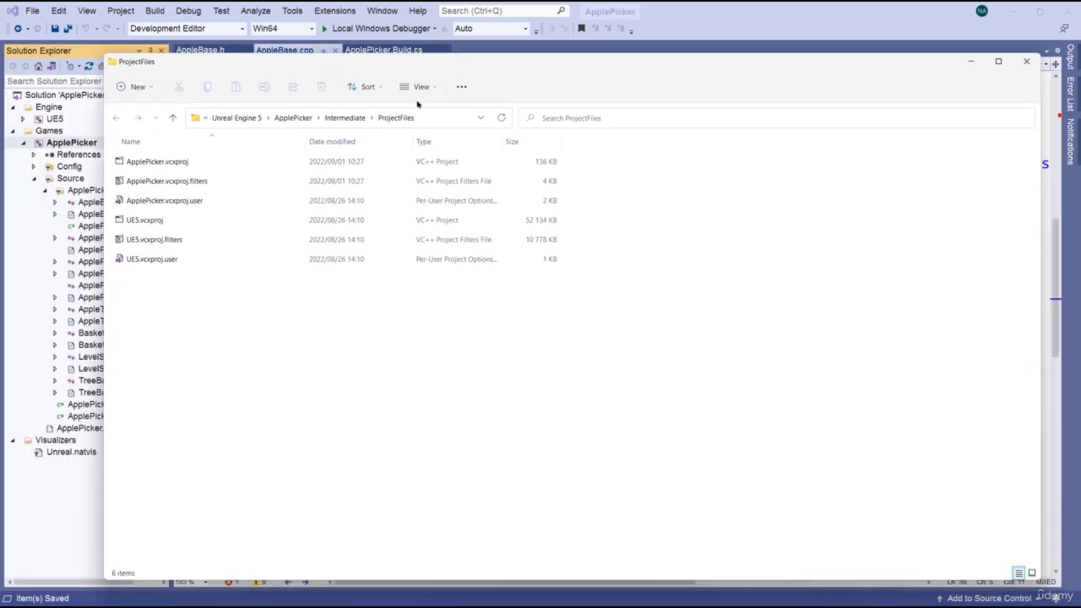
{"action": "left_click", "coordinate": [293, 118]}
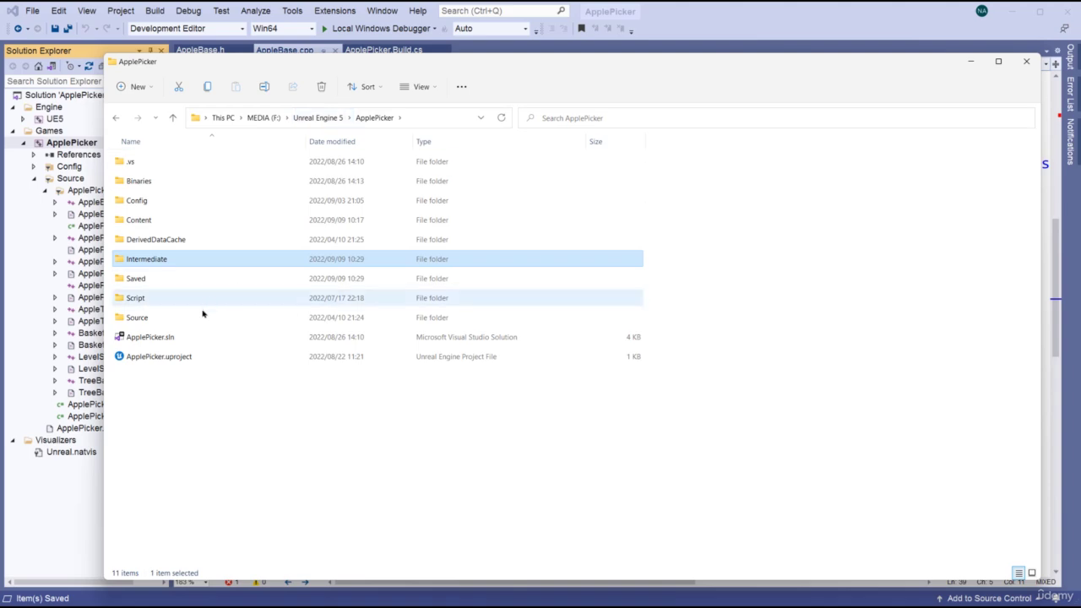
{"action": "double_click", "coordinate": [605, 63]}
{"action": "left_click", "coordinate": [1062, 12]}
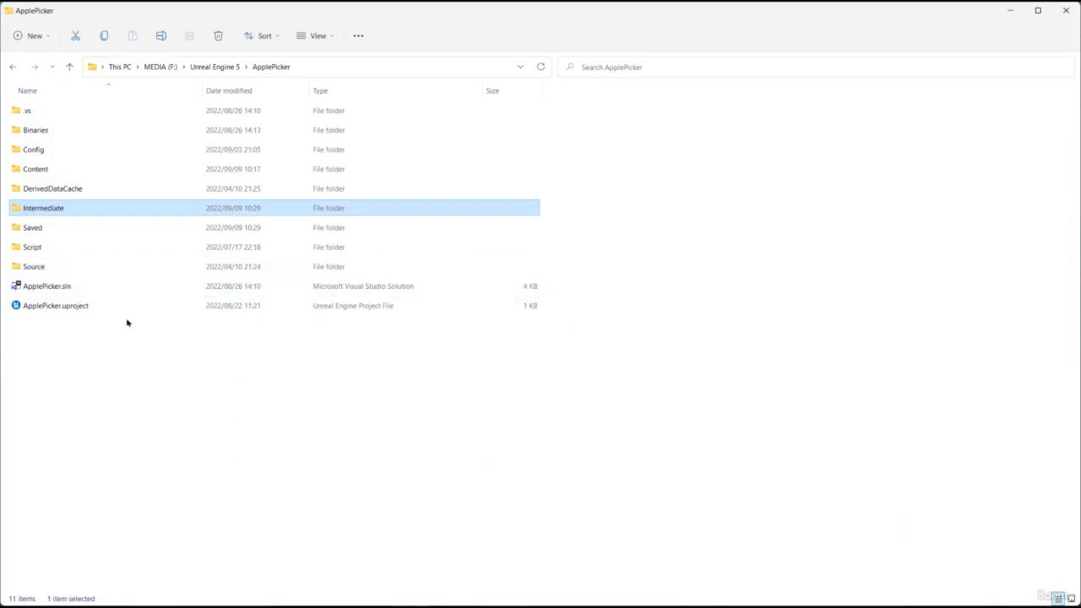
Generate Visual Studio project files for ApplePicker.uproject and open ApplePicker.sln in Visual Studio
{"action": "right_click", "coordinate": [64, 309]}
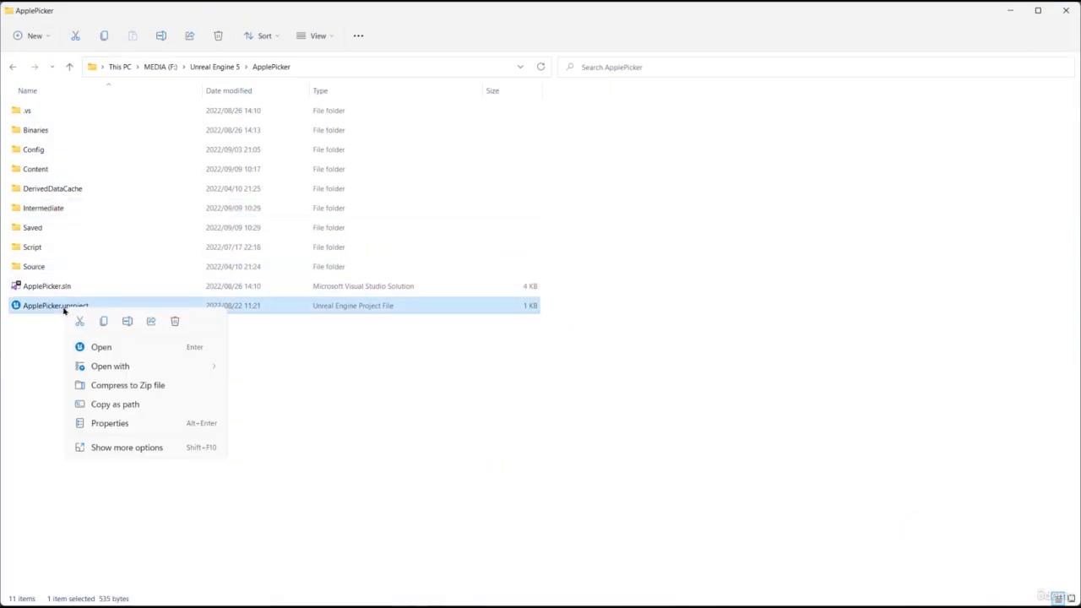
{"action": "left_click", "coordinate": [127, 447]}
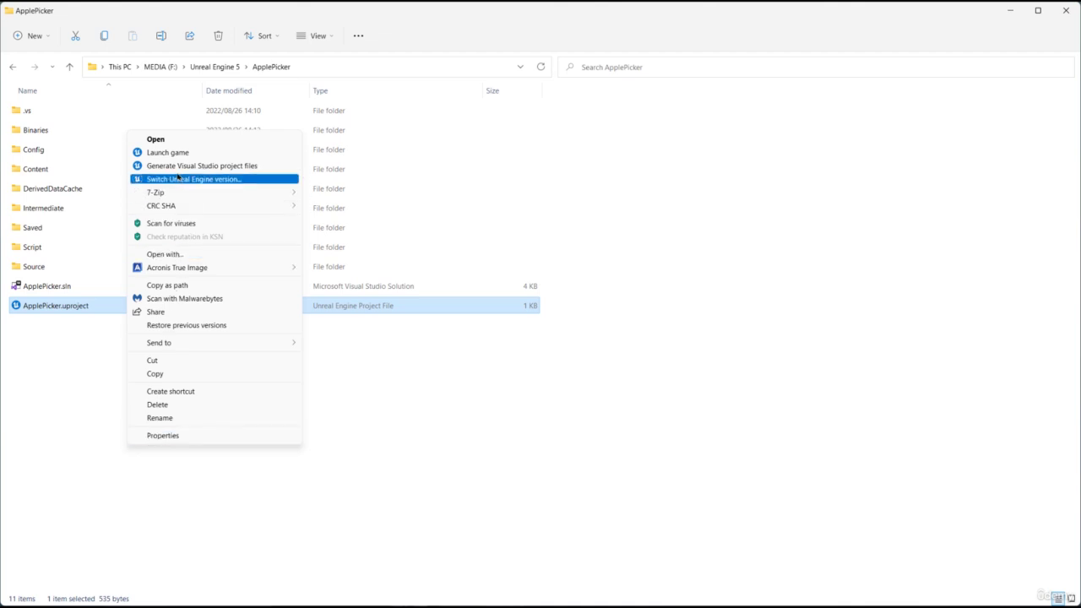
{"action": "left_click", "coordinate": [175, 167]}
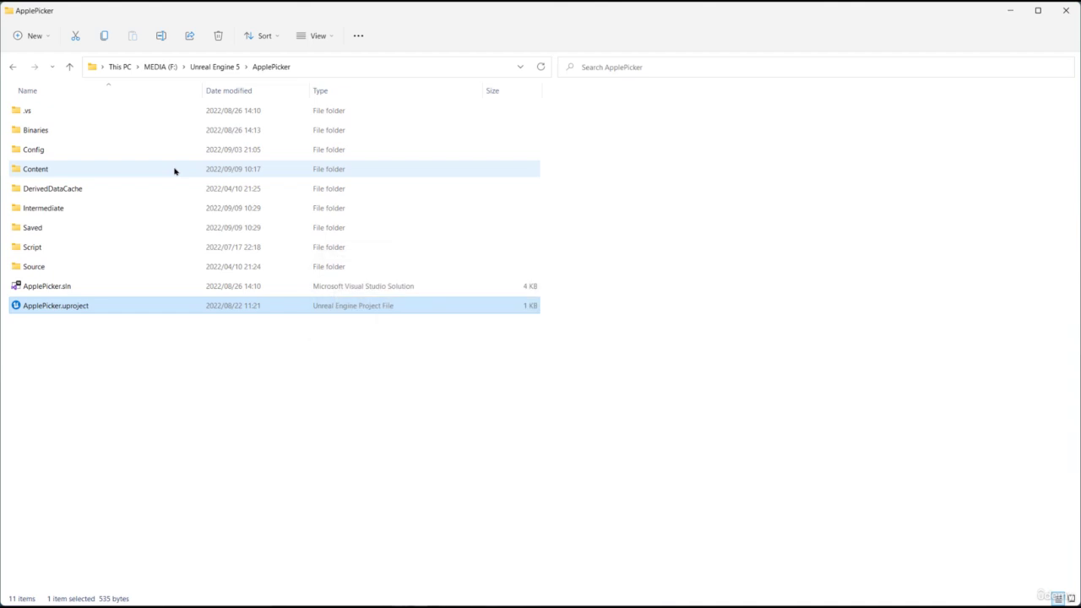
{"action": "double_click", "coordinate": [55, 290]}
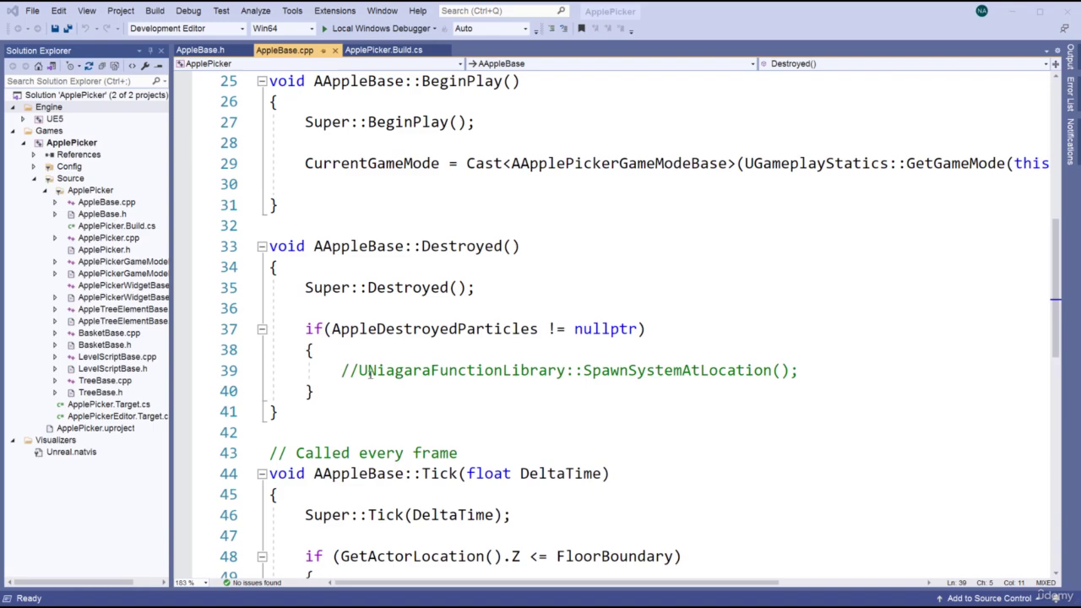
Uncomment the `UNiagaraFunctionLibrary::SpawnSystemAtLocation()` call inside the null check in Destroyed()
{"action": "left_click", "coordinate": [359, 371]}
{"action": "scroll", "coordinate": [402, 389], "scroll_direction": "up", "scroll_amount": 8}
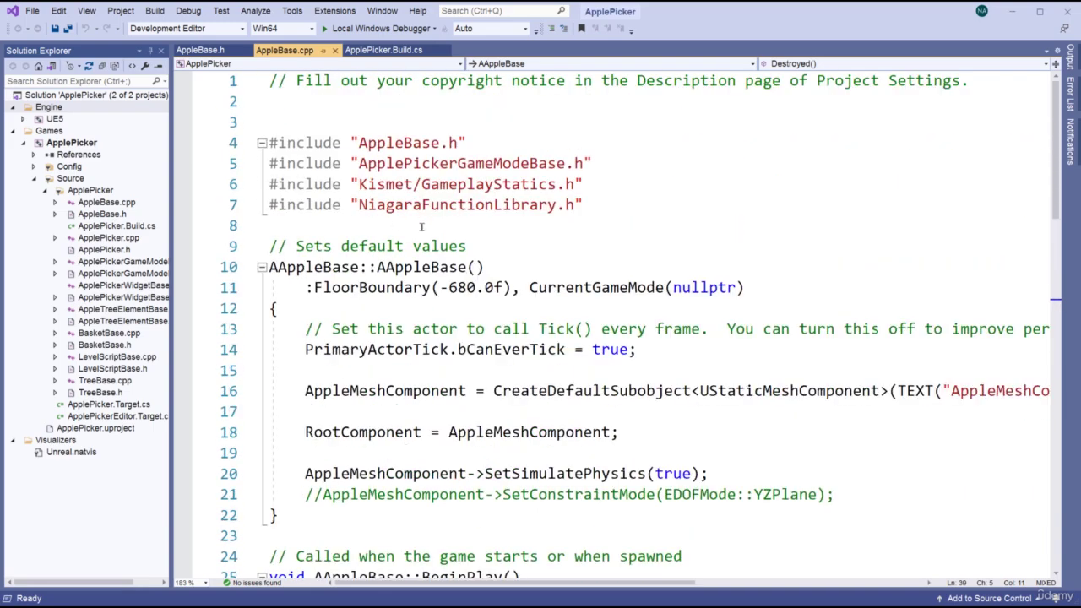
{"action": "scroll", "coordinate": [359, 463], "scroll_direction": "down", "scroll_amount": 10}
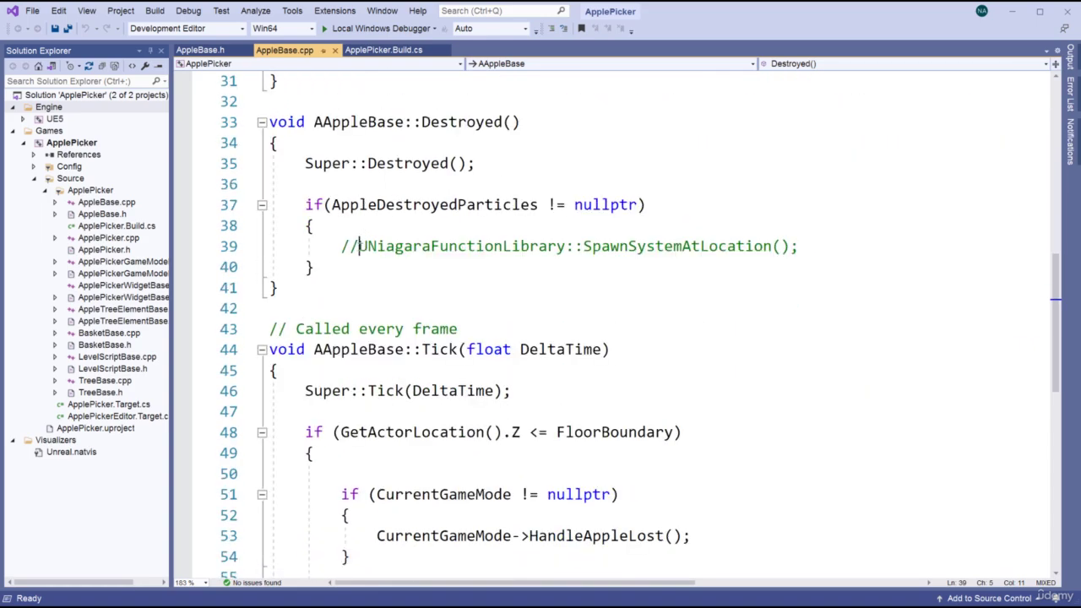
{"action": "key", "text": "BackSpace"}
{"action": "key", "text": "BackSpace"}
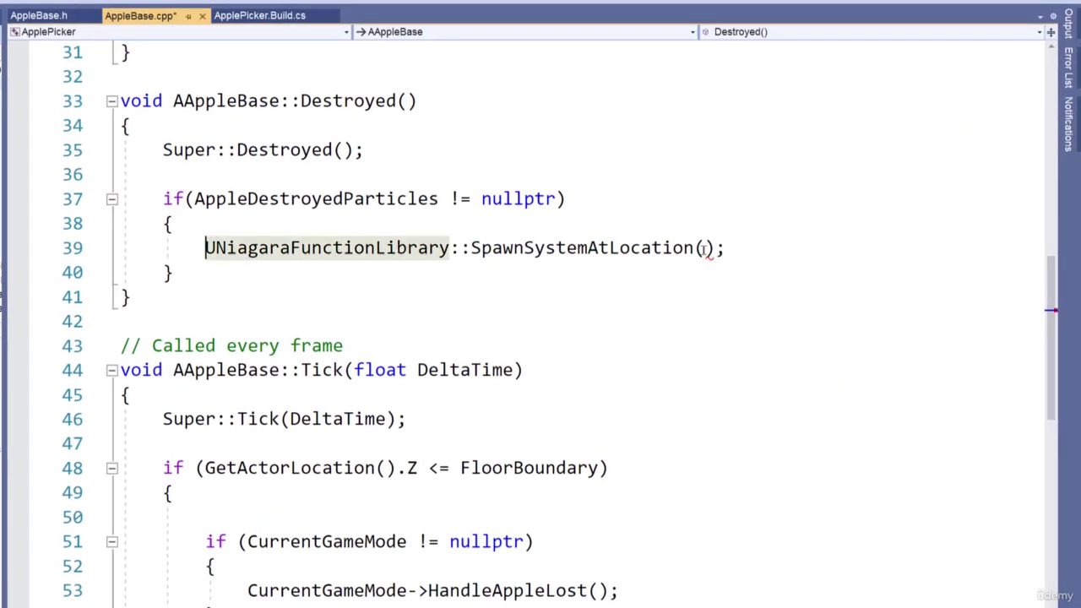
Pass `this`, `AppleDestroyedParticles` and `GetActorLocation()` to SpawnSystemAtLocation, with each argument on its own line
{"action": "left_click", "coordinate": [704, 247]}
{"action": "key", "text": "ctrl+shift+space"}
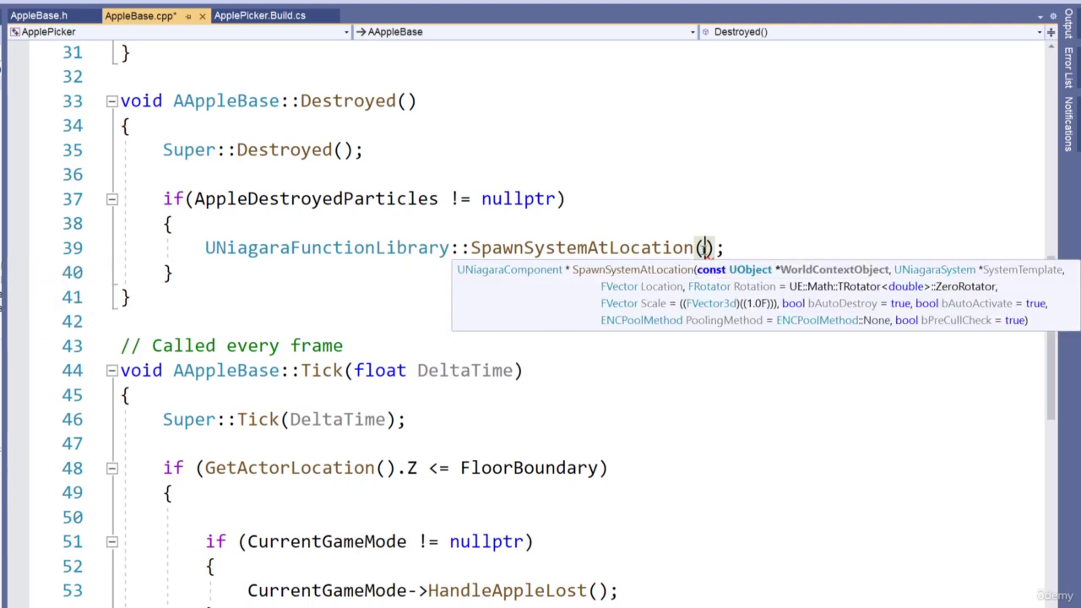
{"action": "type", "text": "this , "}
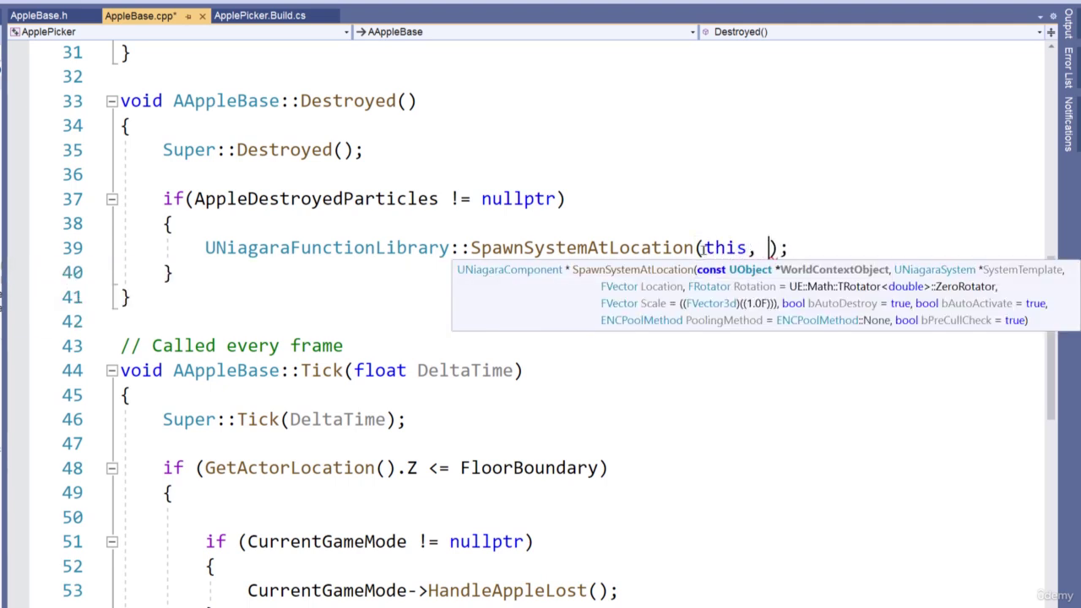
{"action": "type", "text": "AppleDestroyedParticles "}
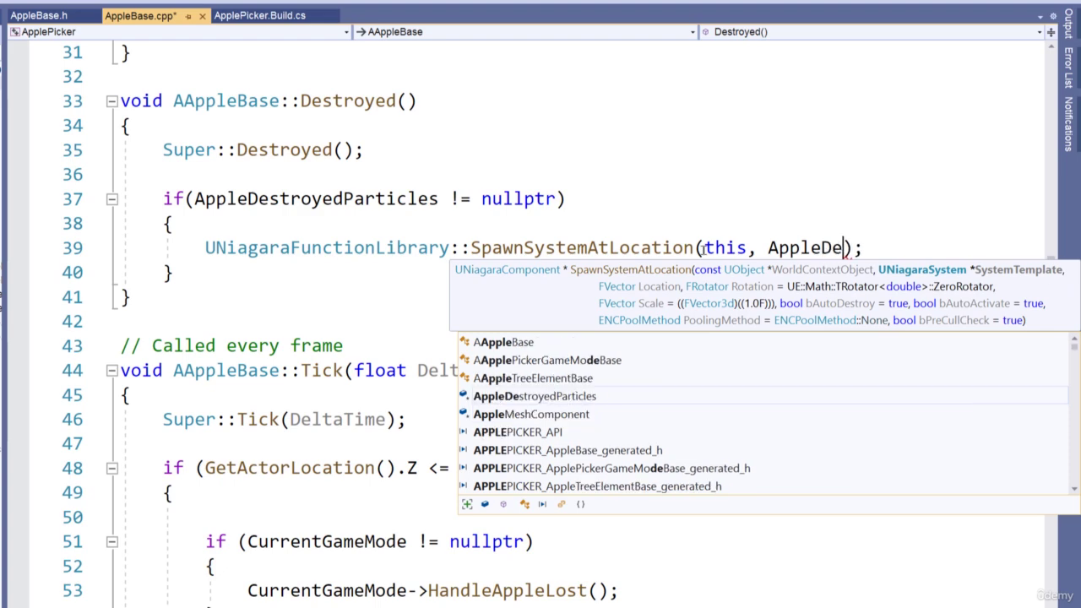
{"action": "type", "text": ", AppleDestroyedParticles,"}
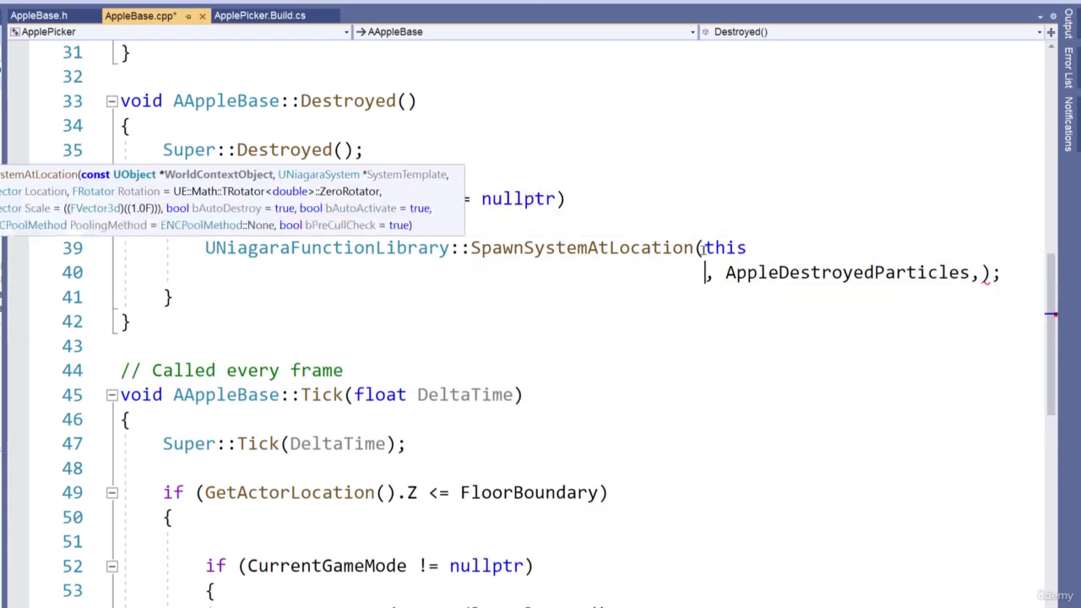
{"action": "type", "text": " GetAct"}
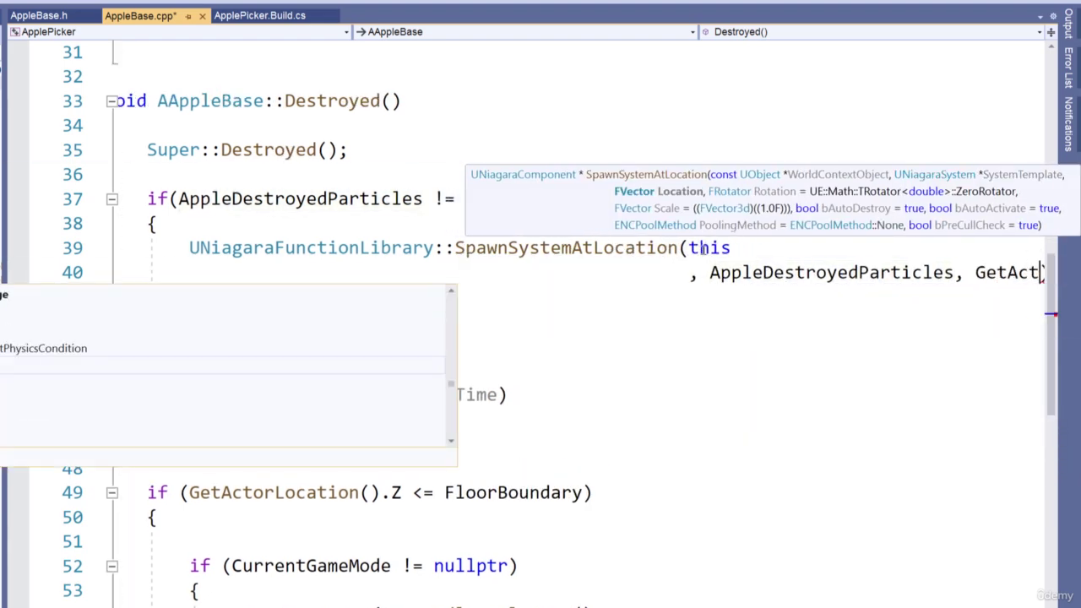
{"action": "type", "text": "orLocation()"}
{"action": "key", "text": "ctrl+Left"}
{"action": "key", "text": "ctrl+Left"}
{"action": "key", "text": "ctrl+Left"}
{"action": "key", "text": "Return"}
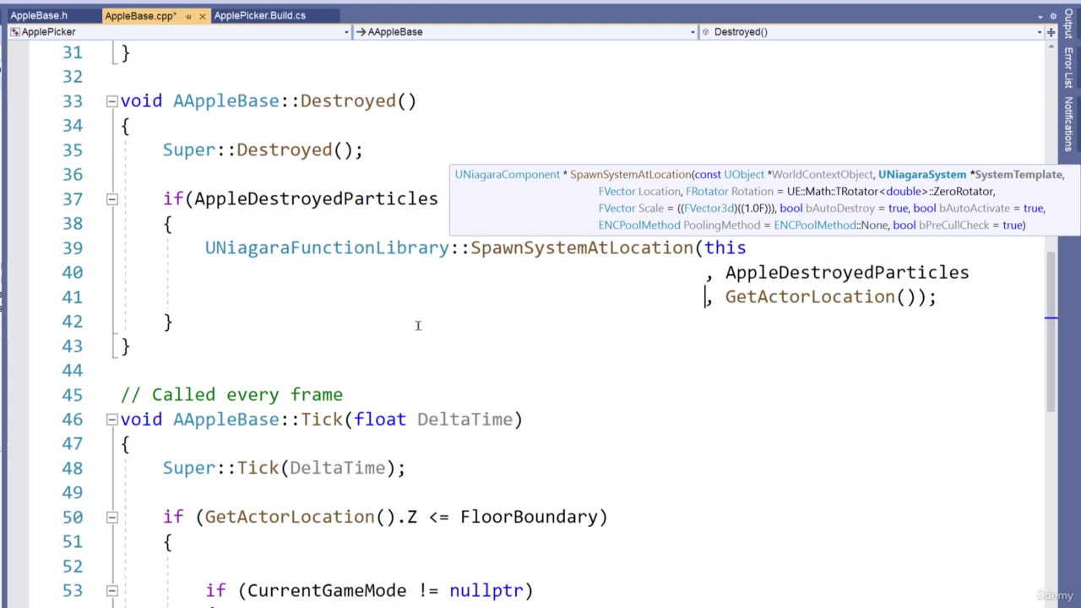
Extend the null check in Destroyed() with `&& AppleDestroyedParticles->IsValid()`
{"action": "scroll", "coordinate": [418, 325], "scroll_direction": "up", "scroll_amount": 2}
{"action": "left_click", "coordinate": [556, 354]}
{"action": "type", "text": "&& "}
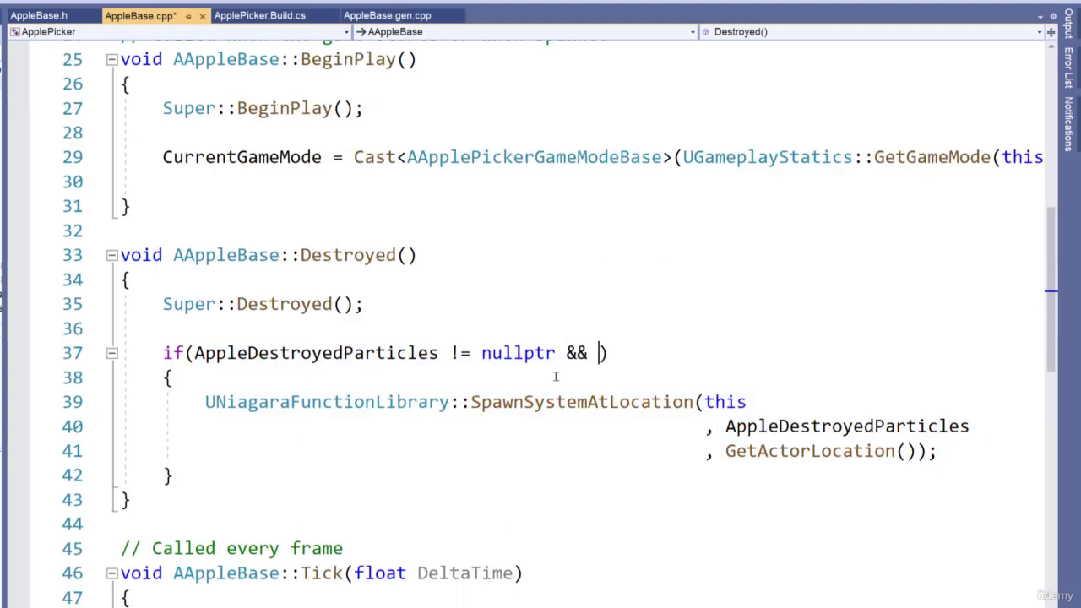
{"action": "type", "text": "AppleDestroyed"}
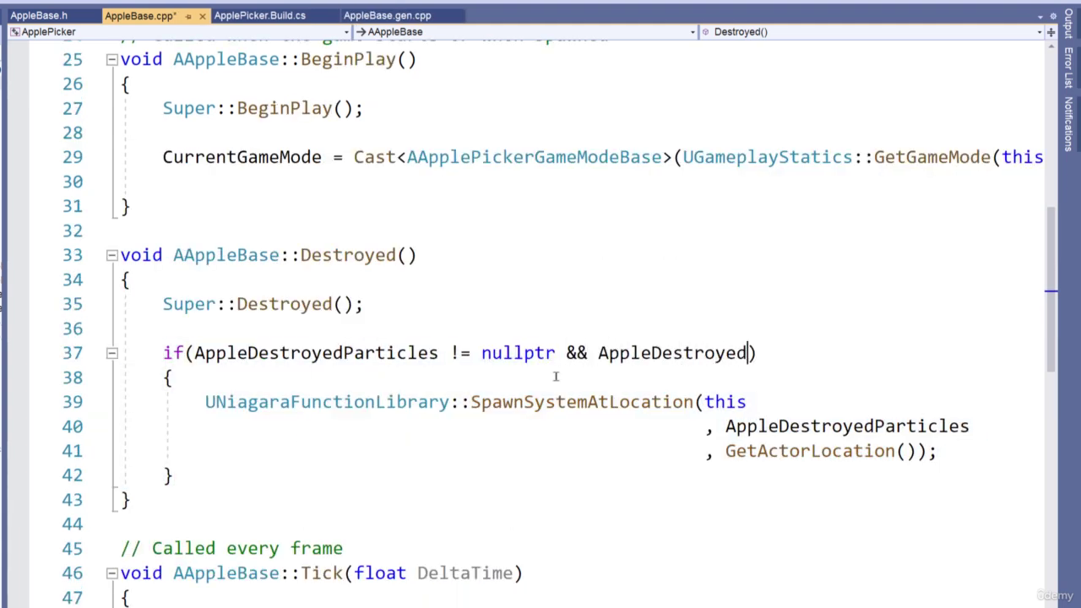
{"action": "type", "text": "Particles->IsV"}
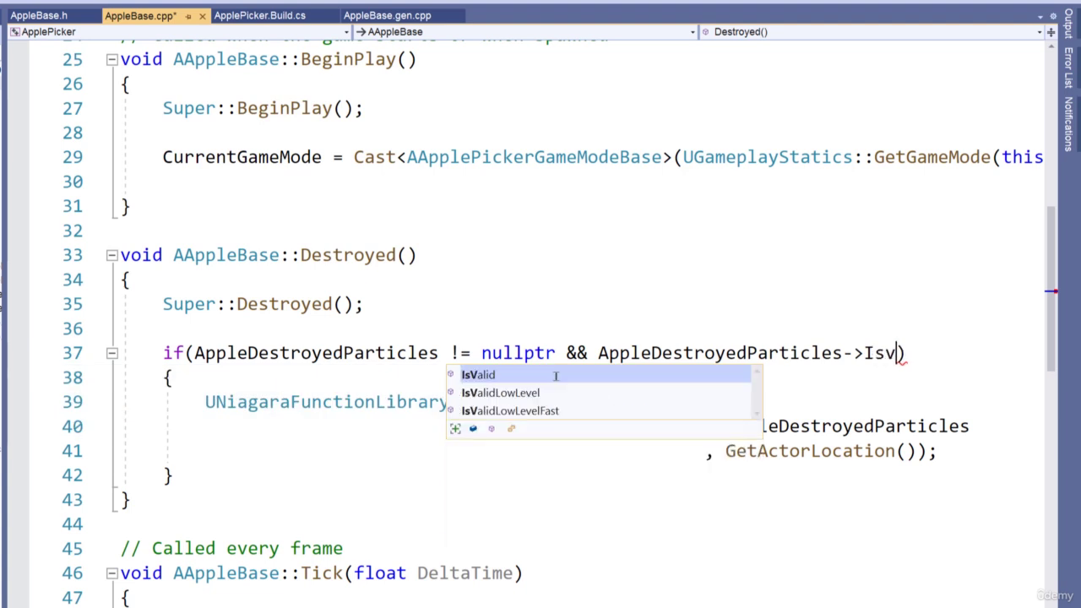
{"action": "type", "text": "alid("}
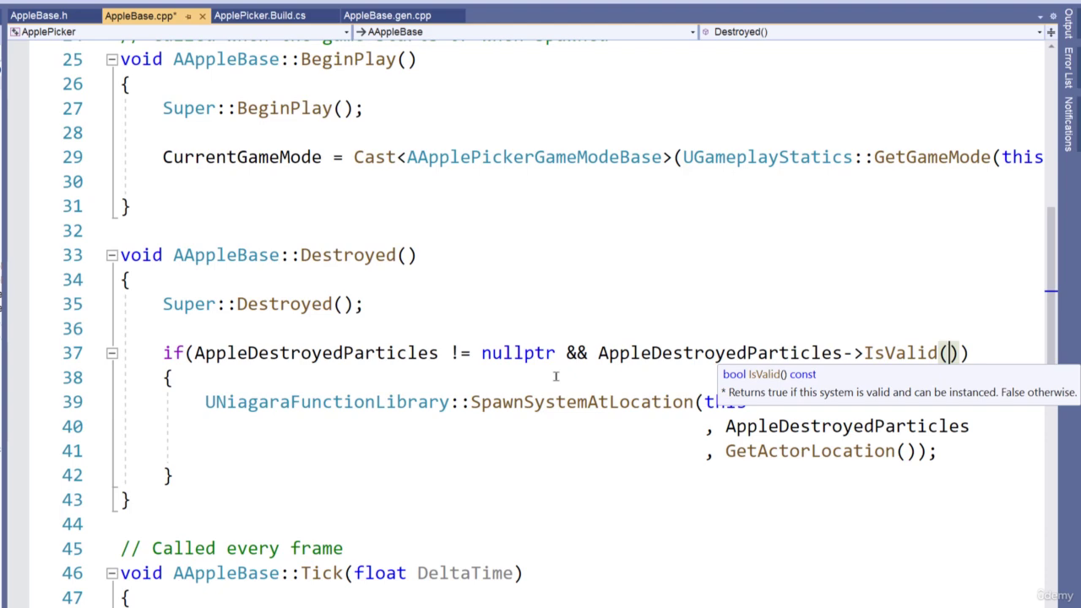
{"action": "left_click", "coordinate": [556, 377]}
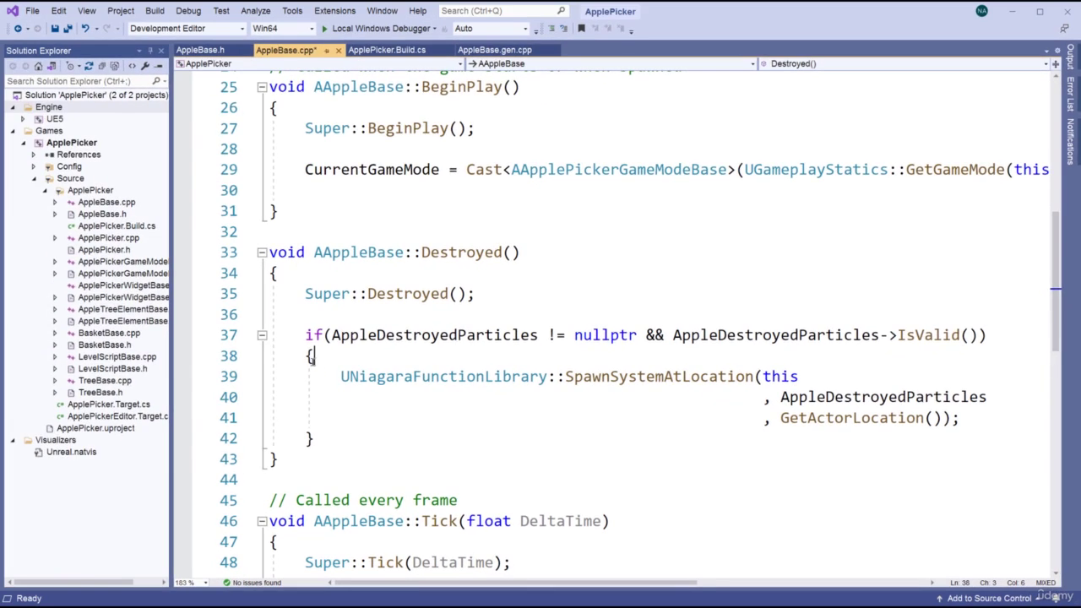
Review the updated if condition in Destroyed() and build the ApplePicker solution
{"action": "left_click", "coordinate": [242, 339]}
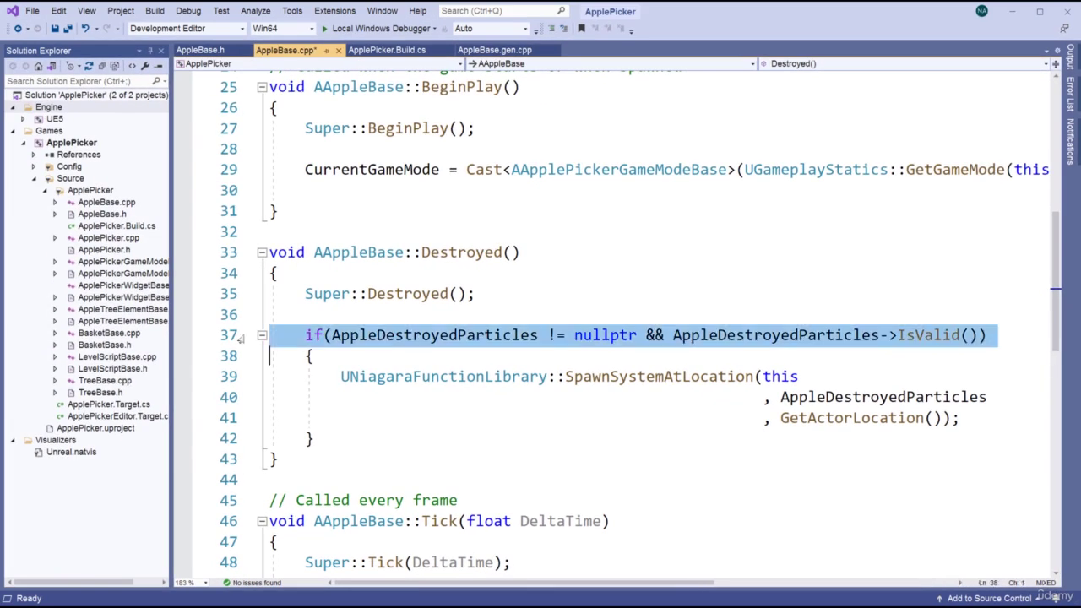
{"action": "left_click", "coordinate": [360, 407]}
{"action": "key", "text": "ctrl+shift+b"}
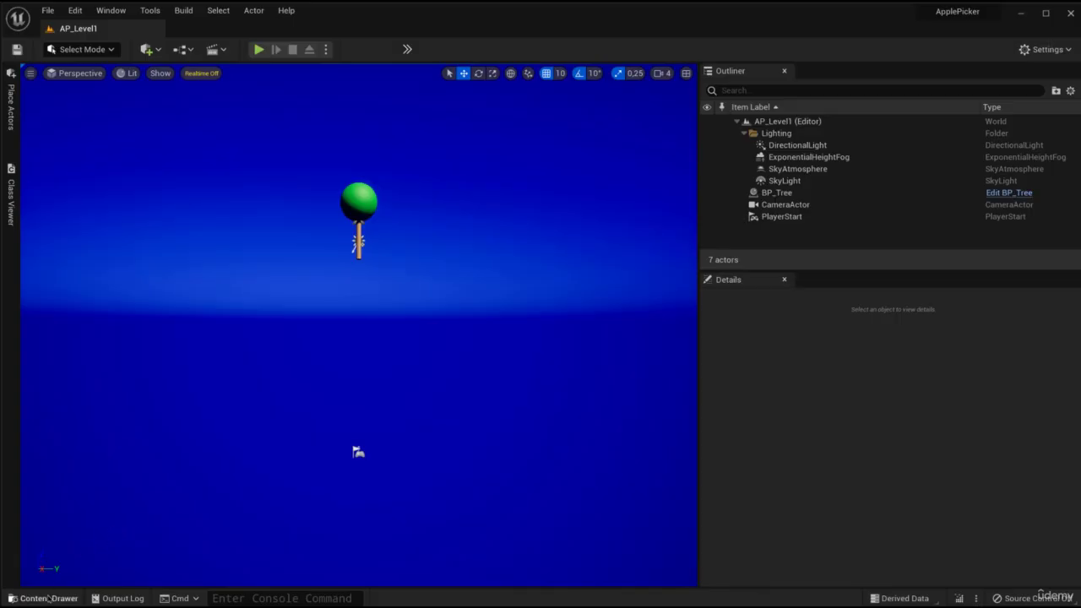
In Unreal Editor, search BP_Apple's properties for `part` and open its full Blueprint editor
{"action": "left_click", "coordinate": [38, 598]}
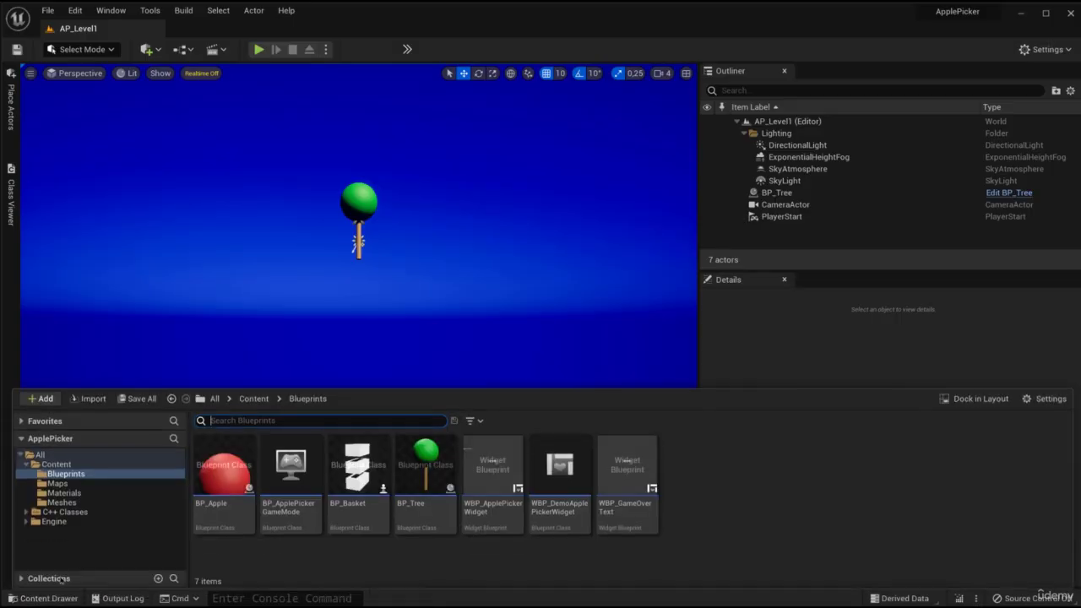
{"action": "double_click", "coordinate": [224, 482]}
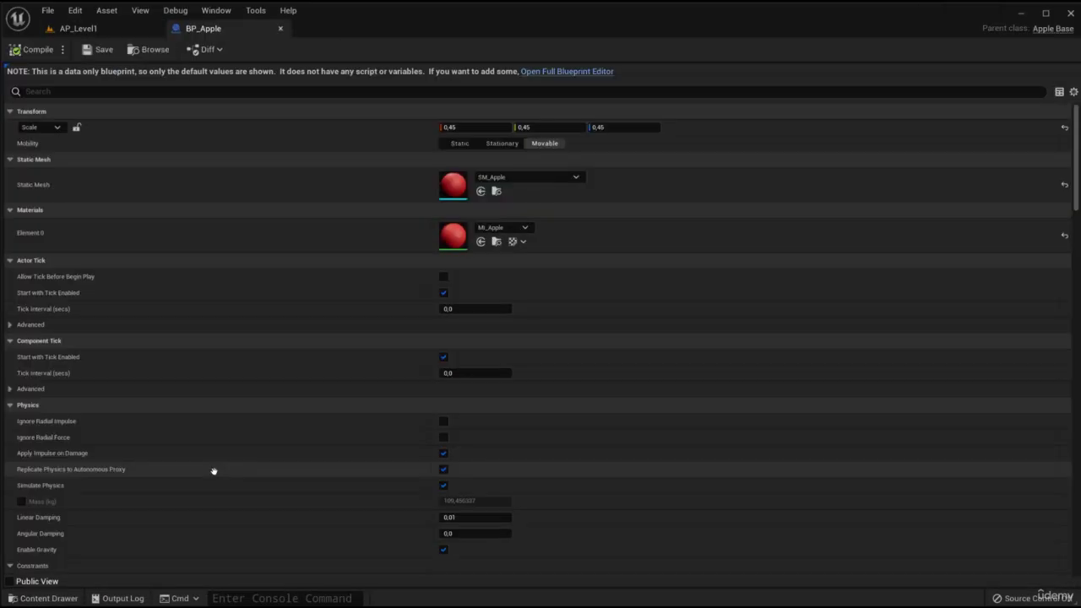
{"action": "left_click", "coordinate": [54, 92]}
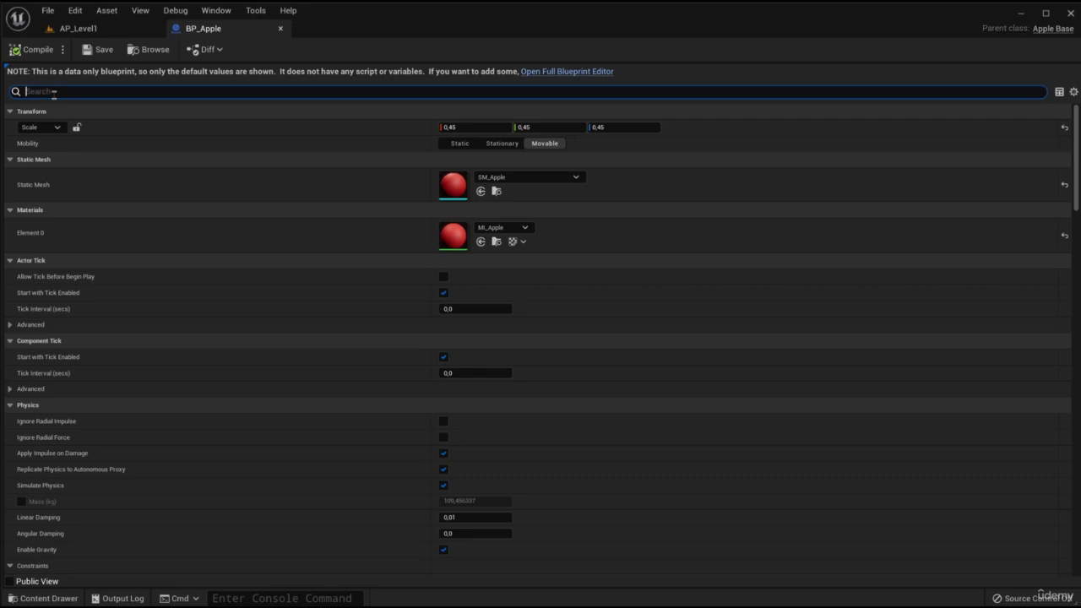
{"action": "type", "text": "part"}
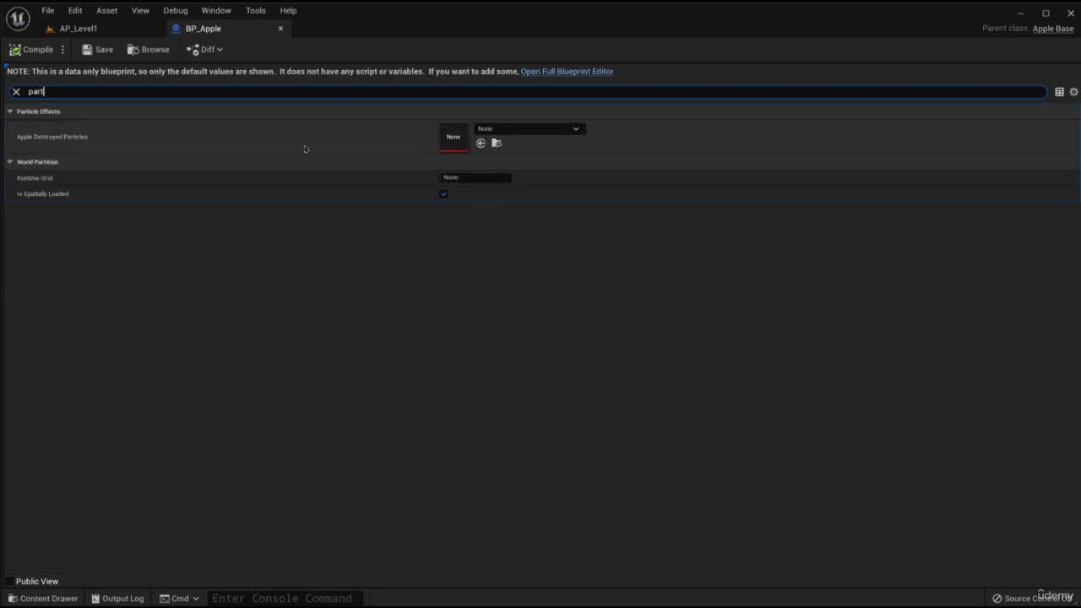
{"action": "left_click", "coordinate": [561, 72]}
Return to AP_Level1 and dock the Content Drawer in the editor layout
{"action": "left_click", "coordinate": [89, 30]}
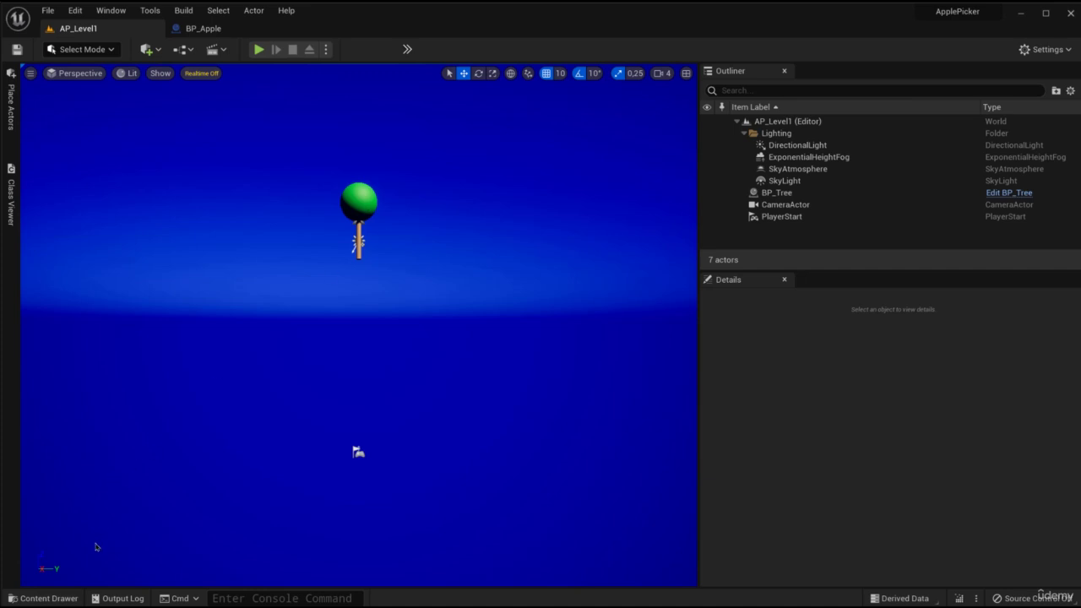
{"action": "left_click", "coordinate": [46, 597]}
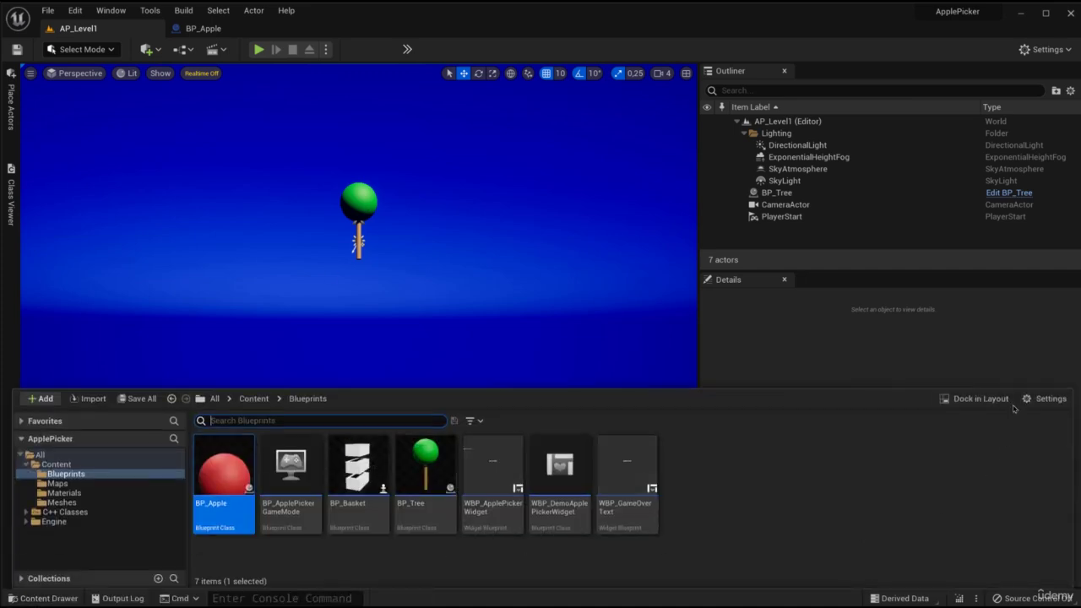
{"action": "left_click", "coordinate": [975, 398]}
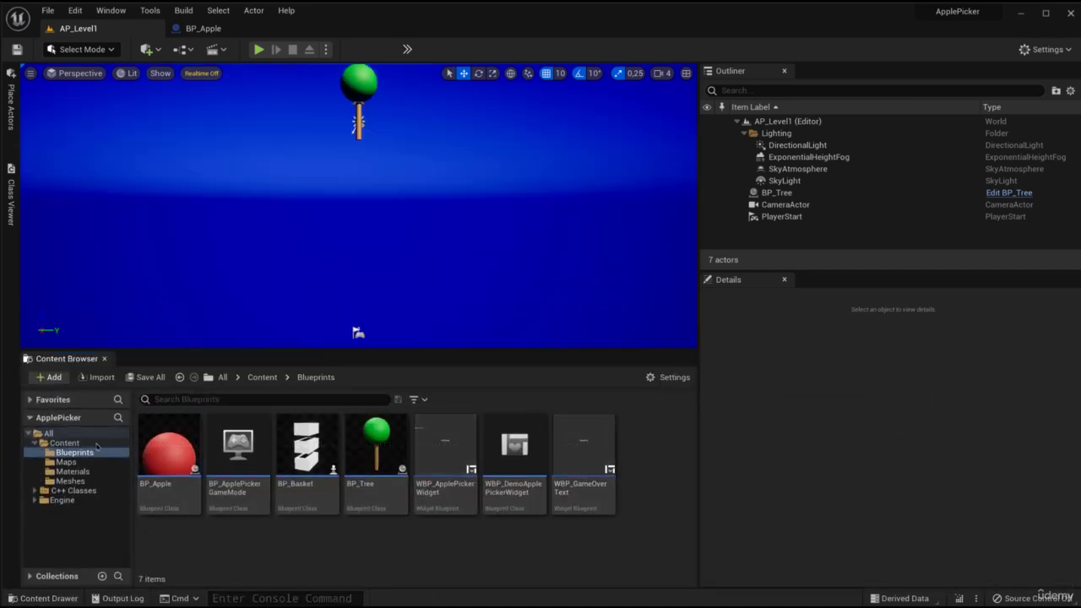
Create a folder named Niagara in the project's Content folder
{"action": "left_click", "coordinate": [67, 443]}
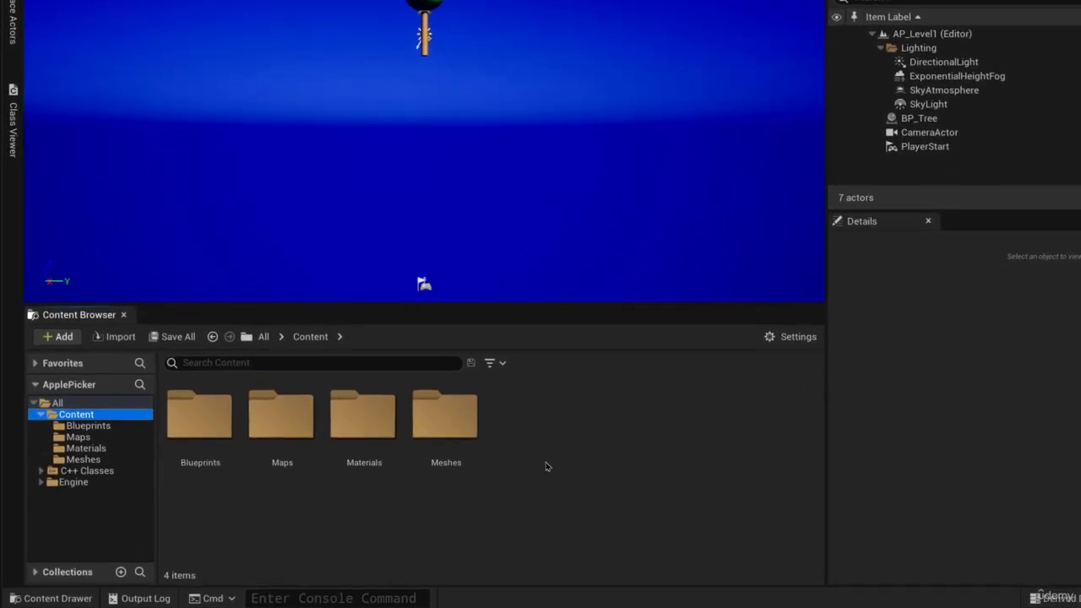
{"action": "right_click", "coordinate": [545, 464]}
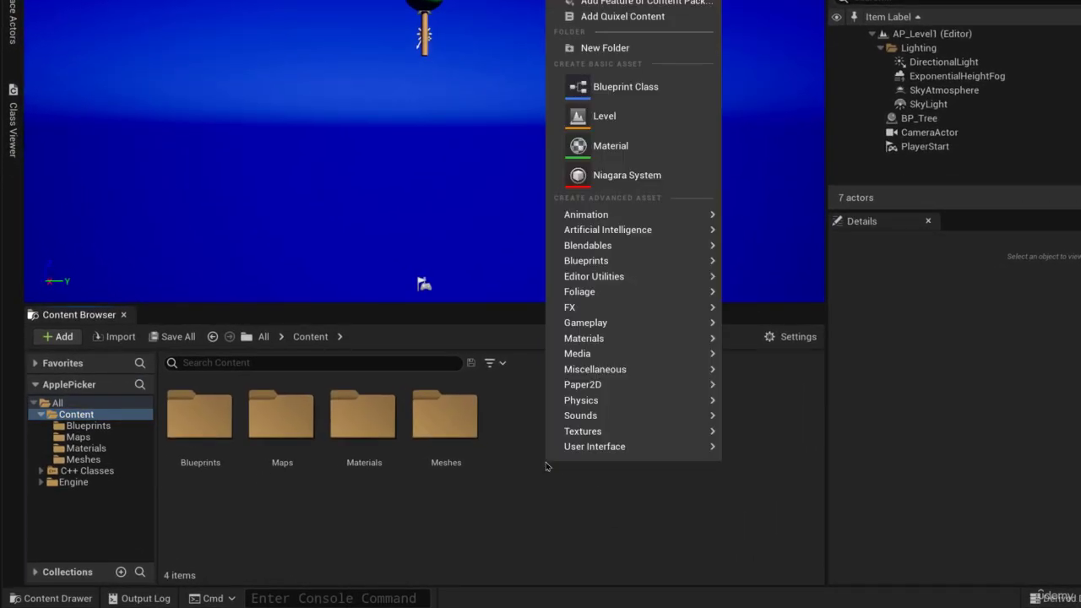
{"action": "left_click", "coordinate": [599, 48]}
{"action": "key", "text": "BackSpace"}
{"action": "type", "text": "Niagar"}
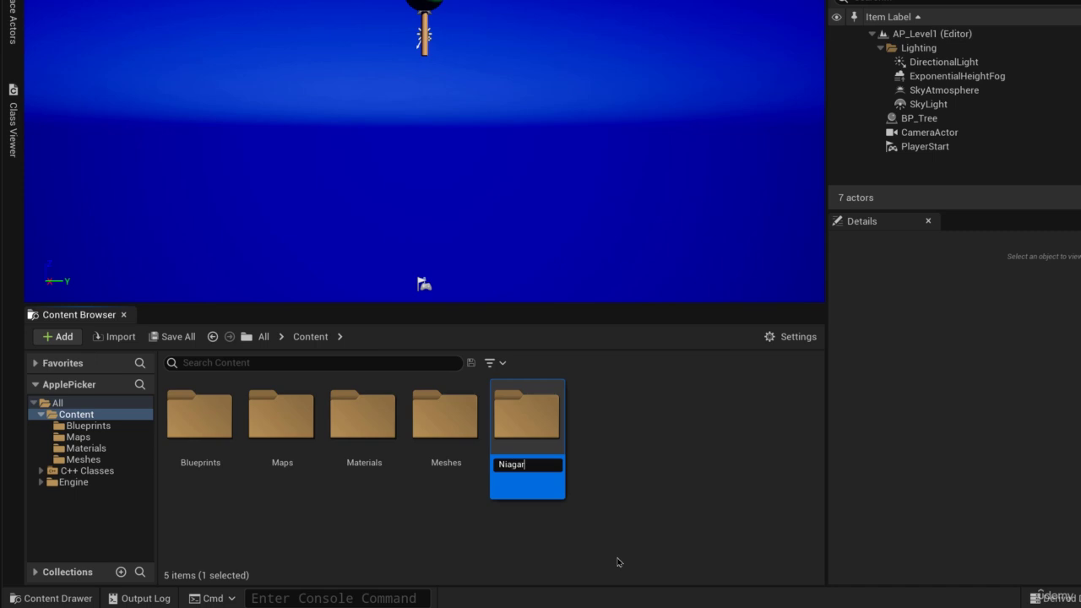
{"action": "type", "text": "a"}
{"action": "key", "text": "Return"}
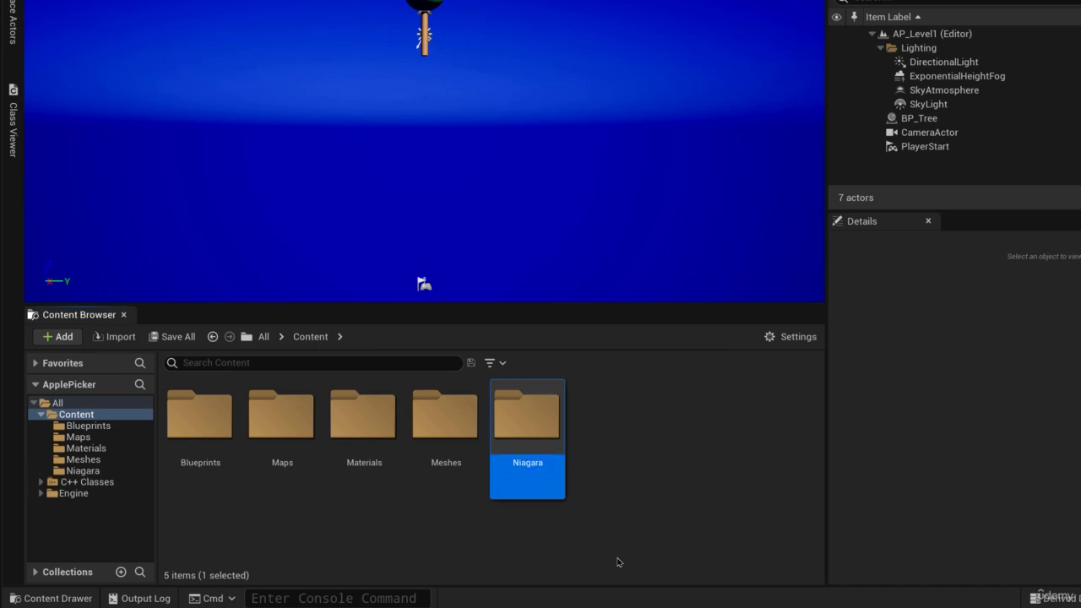
Create a Niagara System in the Niagara folder from selected emitters, adding the Upward Mesh Burst template
{"action": "double_click", "coordinate": [544, 449]}
{"action": "right_click", "coordinate": [328, 456]}
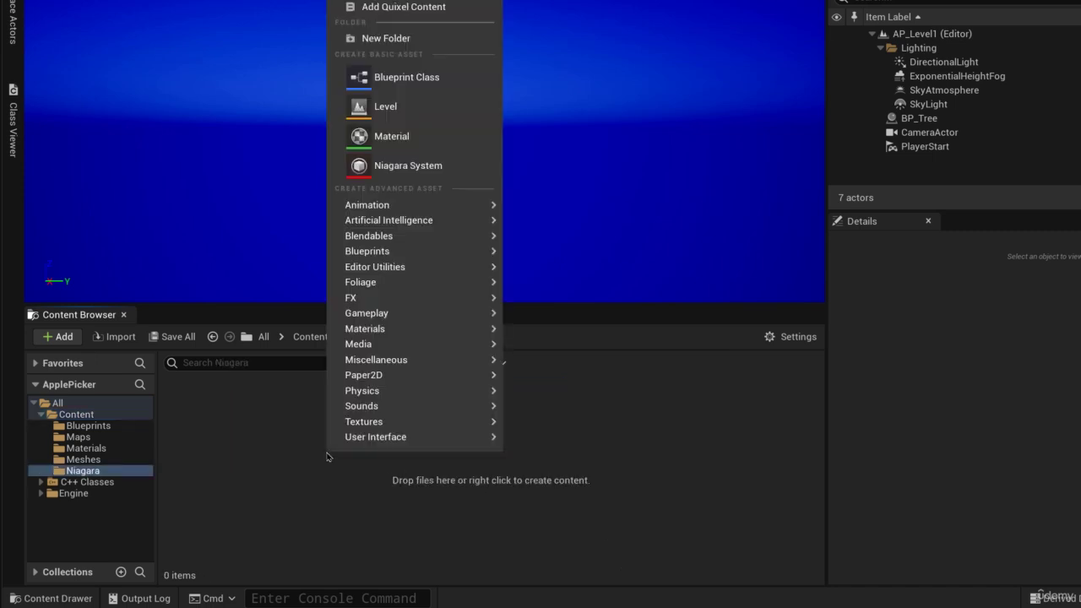
{"action": "left_click", "coordinate": [393, 173]}
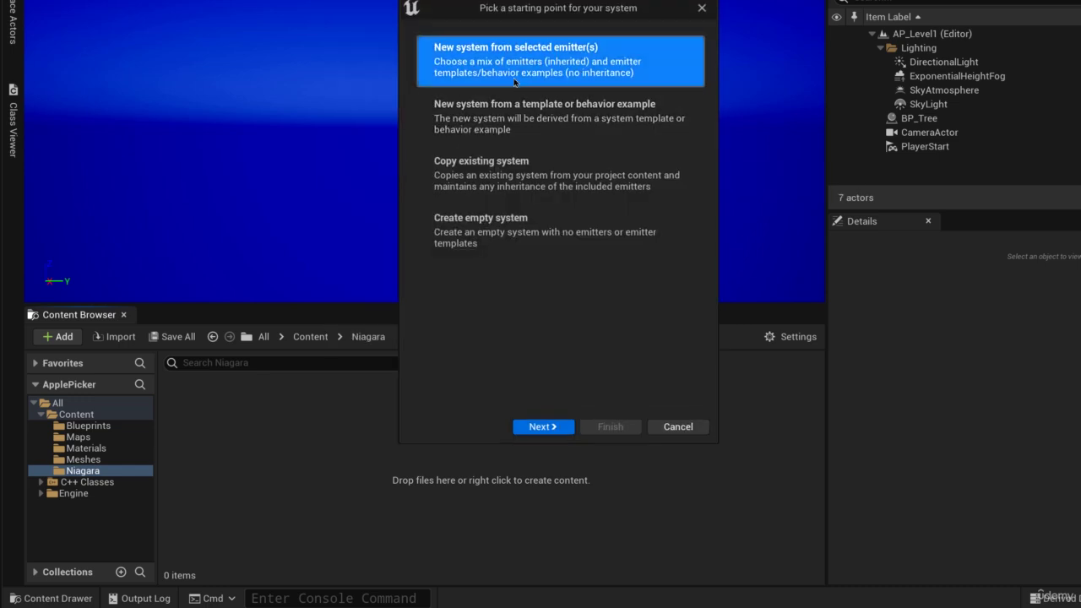
{"action": "left_click", "coordinate": [542, 427]}
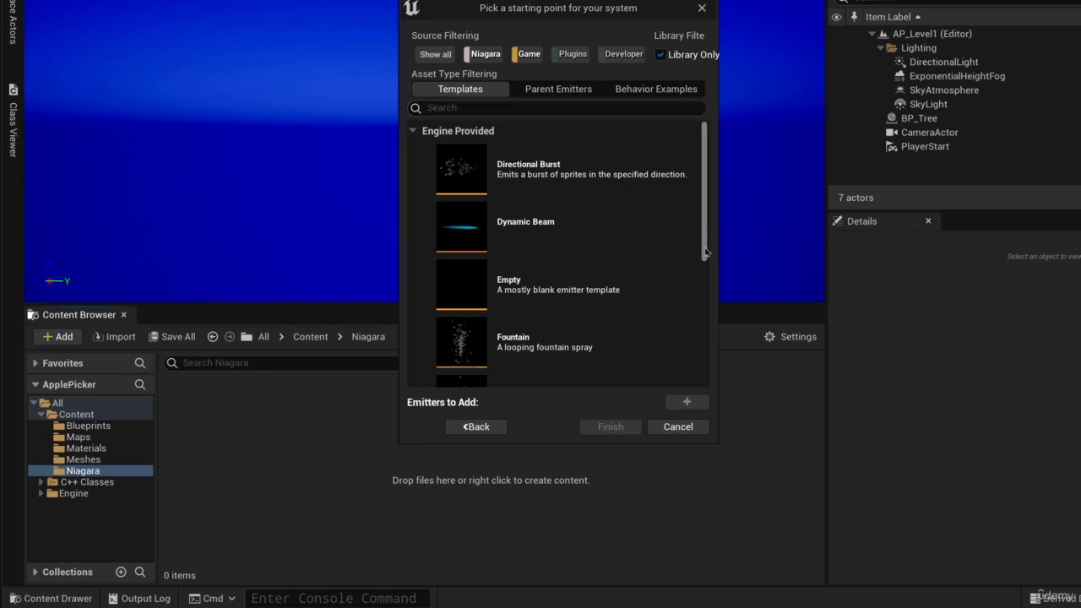
{"action": "scroll", "coordinate": [700, 340], "scroll_direction": "down", "scroll_amount": 5}
{"action": "scroll", "coordinate": [699, 340], "scroll_direction": "down", "scroll_amount": 3}
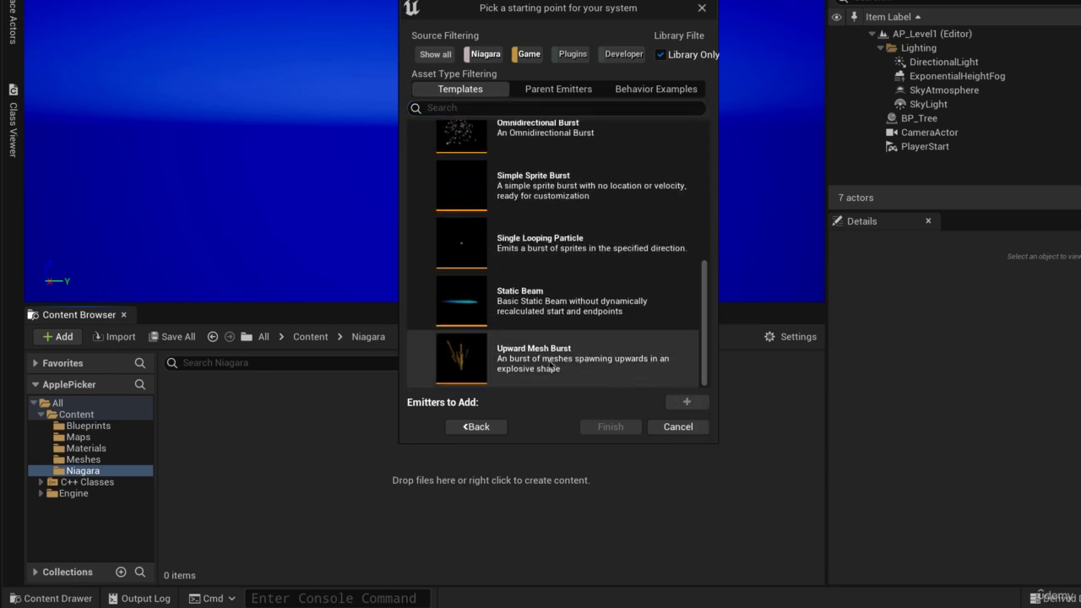
{"action": "left_click", "coordinate": [511, 364]}
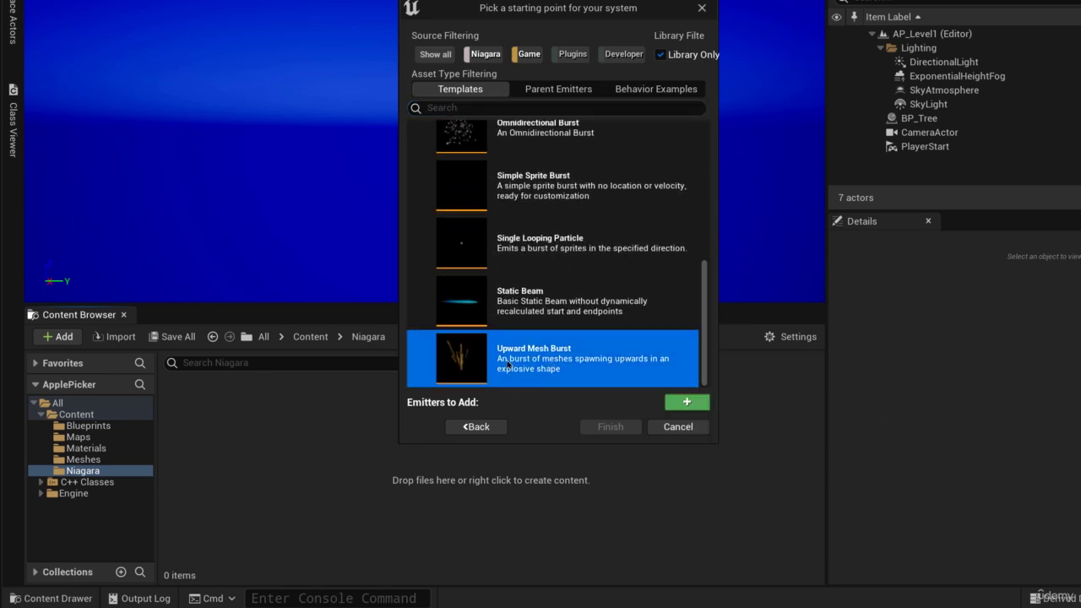
{"action": "left_click", "coordinate": [674, 404]}
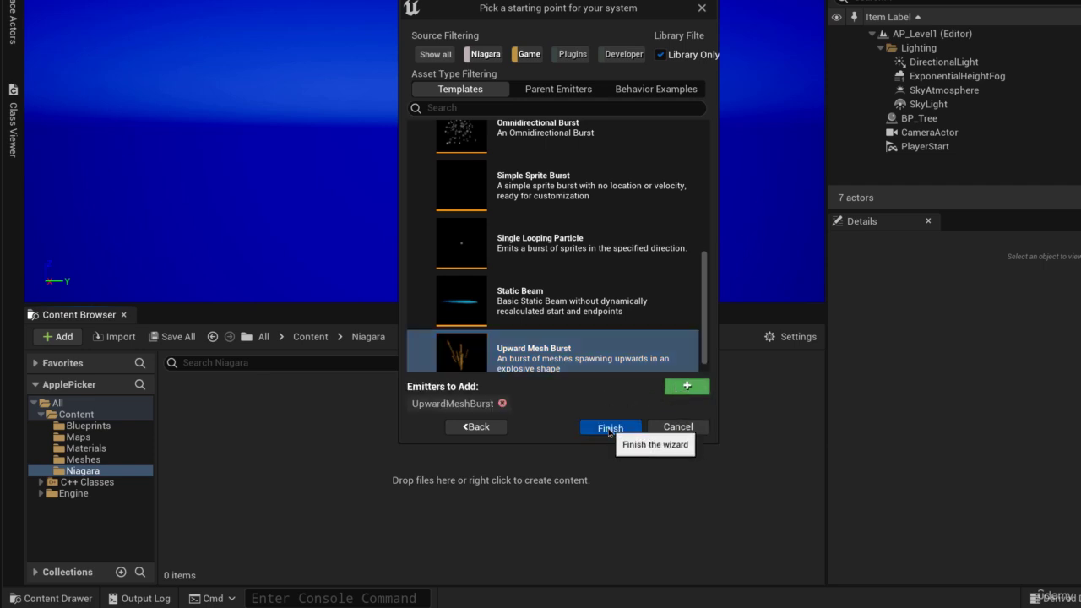
{"action": "left_click", "coordinate": [609, 428]}
Name the new Niagara System AppleDestroyedParticles, open it, and dock its editor in the main window
{"action": "type", "text": "App"}
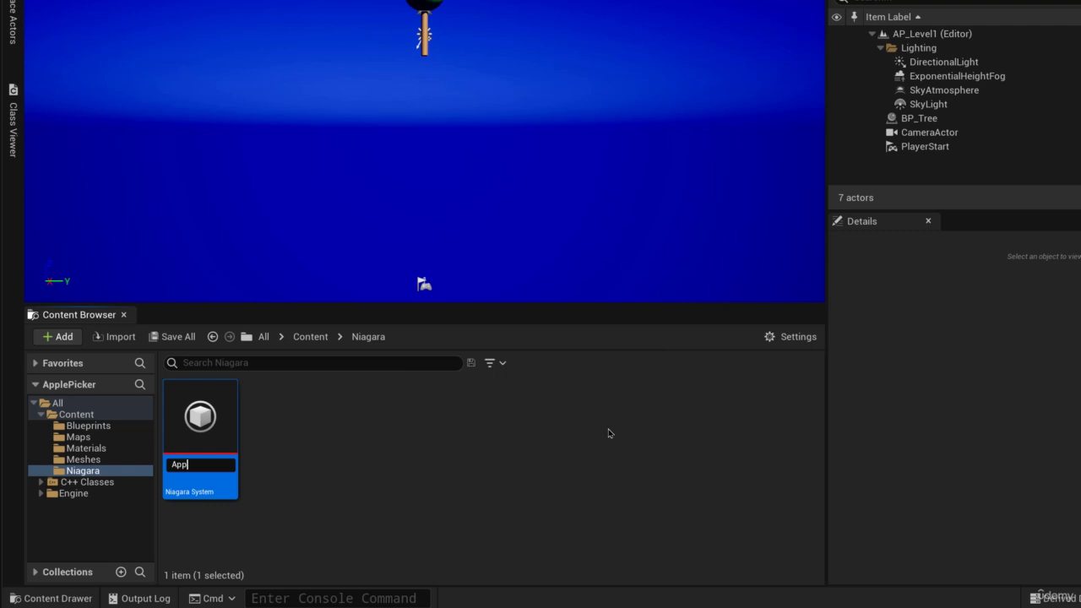
{"action": "type", "text": "leDestroyedParticle"}
{"action": "type", "text": "s"}
{"action": "key", "text": "Return"}
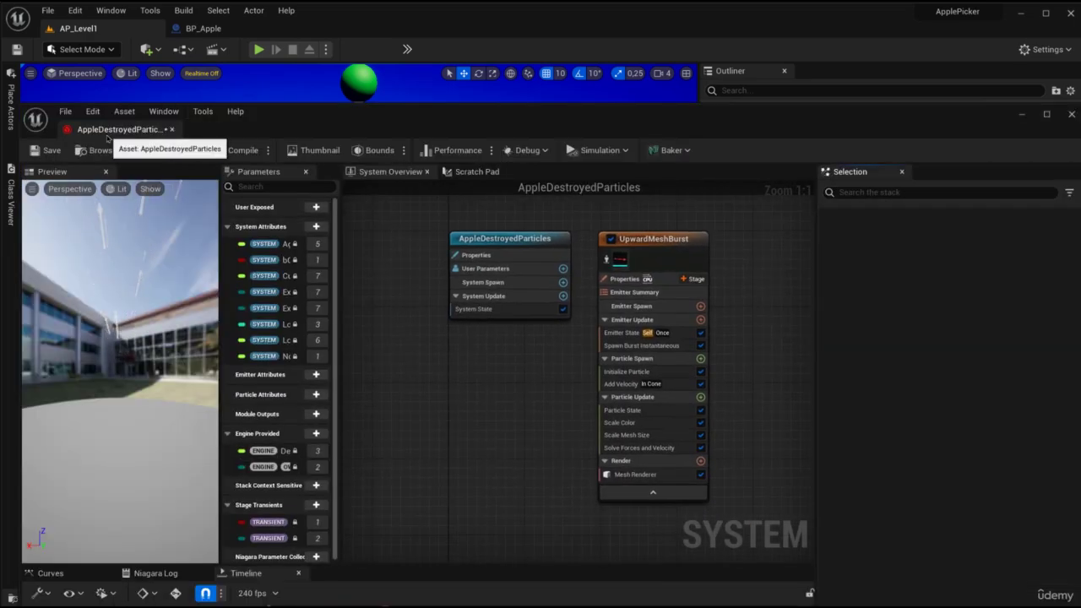
{"action": "double_click", "coordinate": [108, 135]}
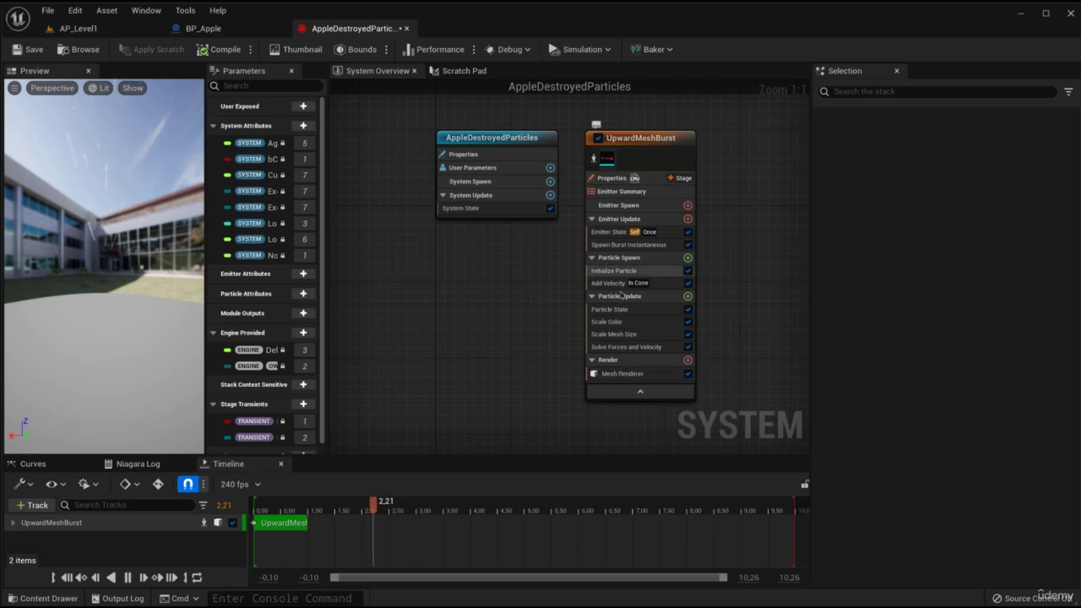
Set the Mesh Renderer's mesh to SM_Apple in the UpwardMeshBurst emitter and expand its first override material
{"action": "left_click", "coordinate": [622, 373]}
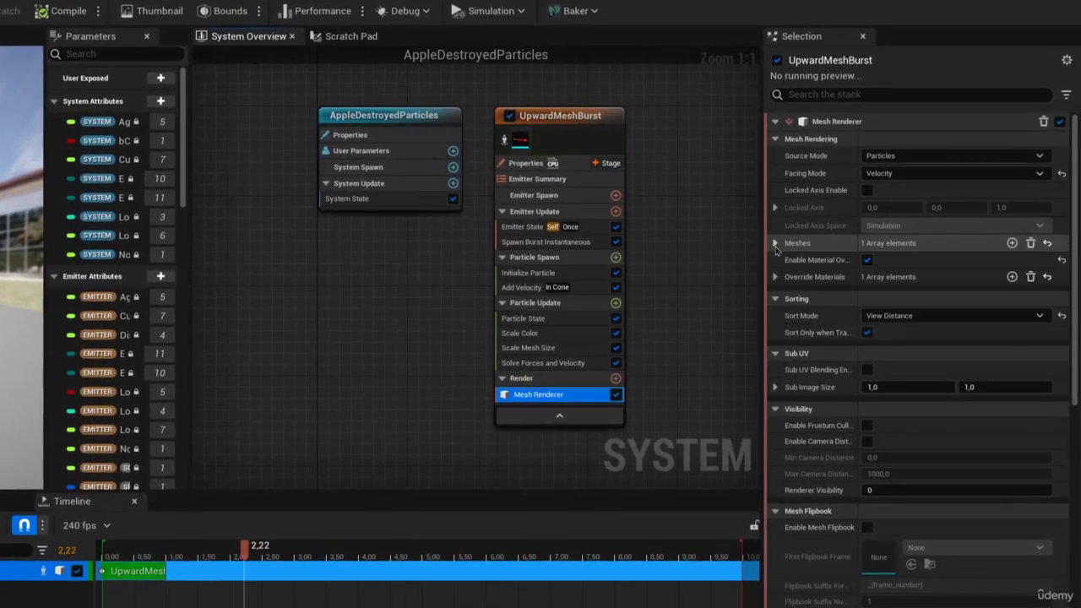
{"action": "left_click", "coordinate": [819, 245]}
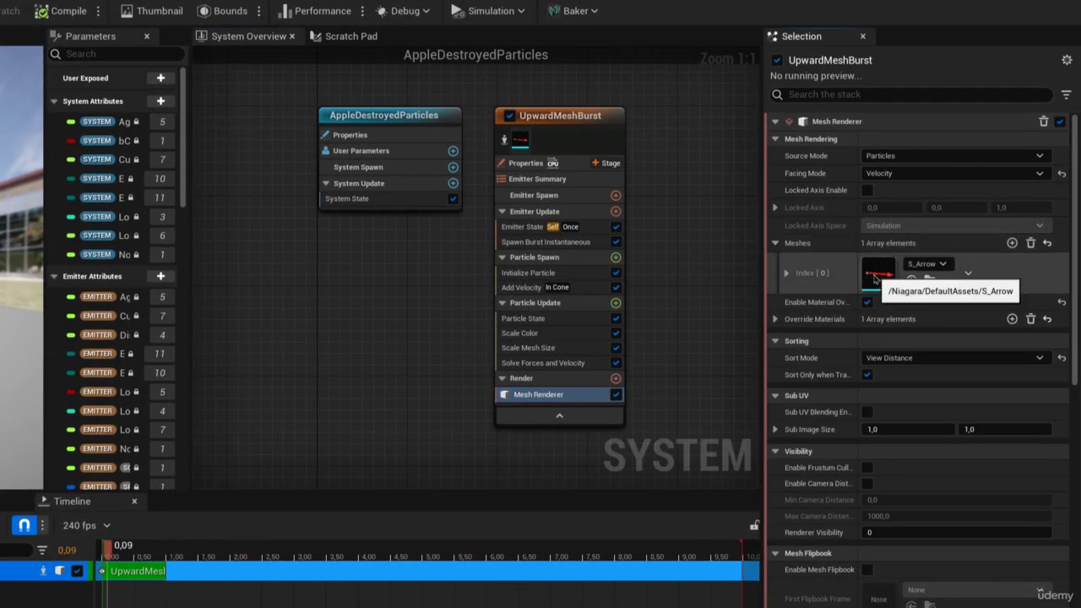
{"action": "left_click", "coordinate": [916, 265]}
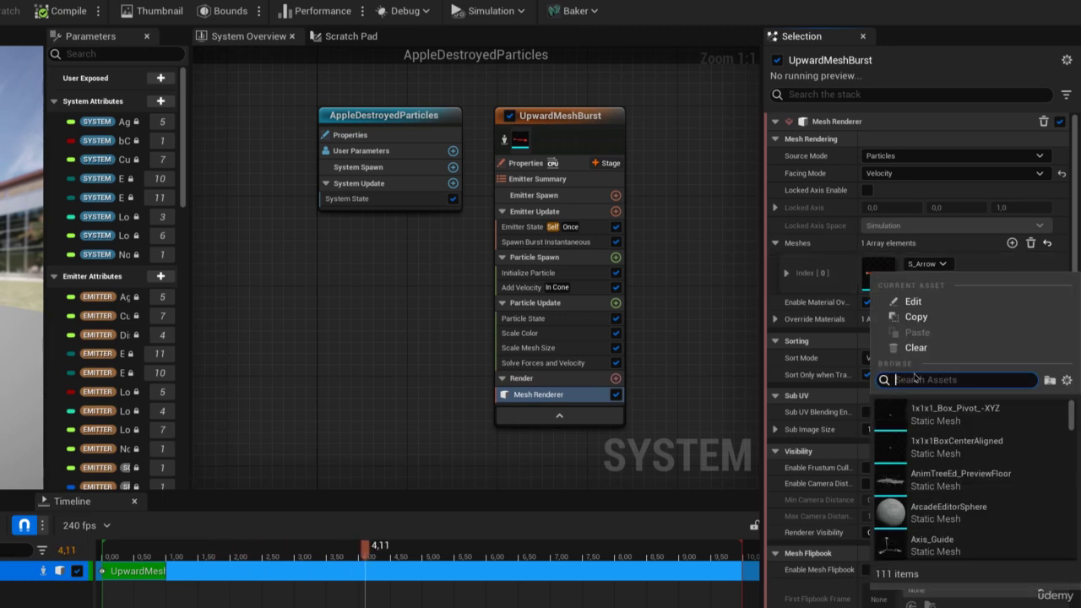
{"action": "type", "text": "apple"}
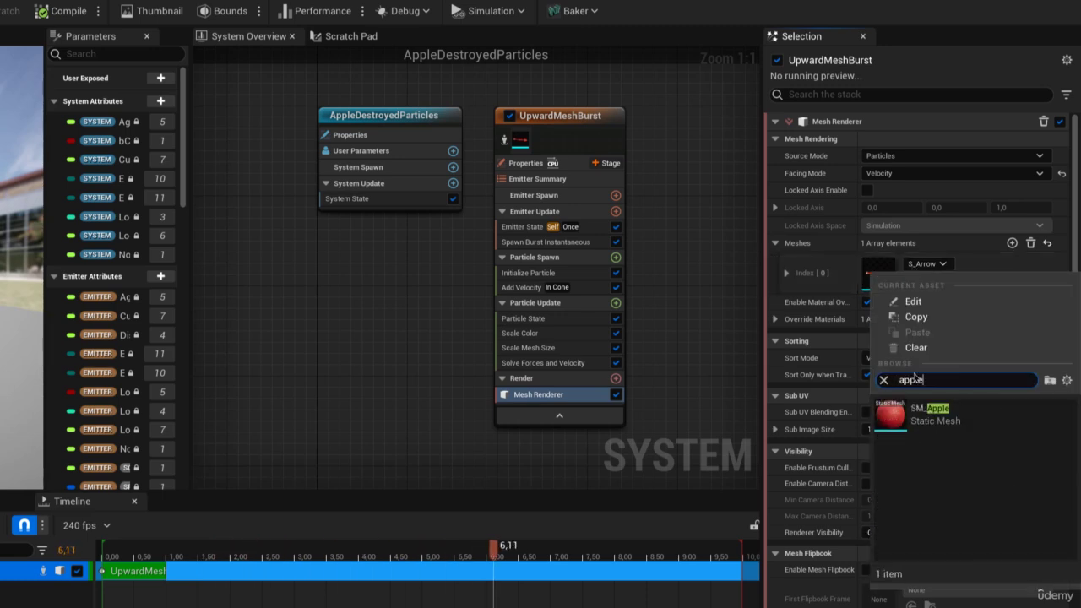
{"action": "left_click", "coordinate": [929, 414]}
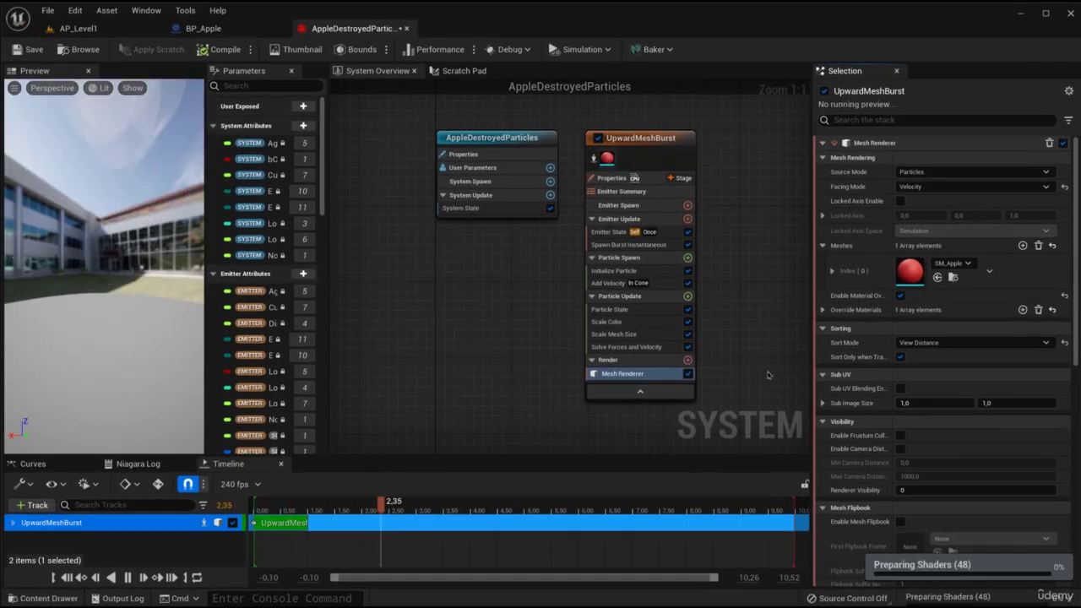
{"action": "left_click", "coordinate": [822, 309]}
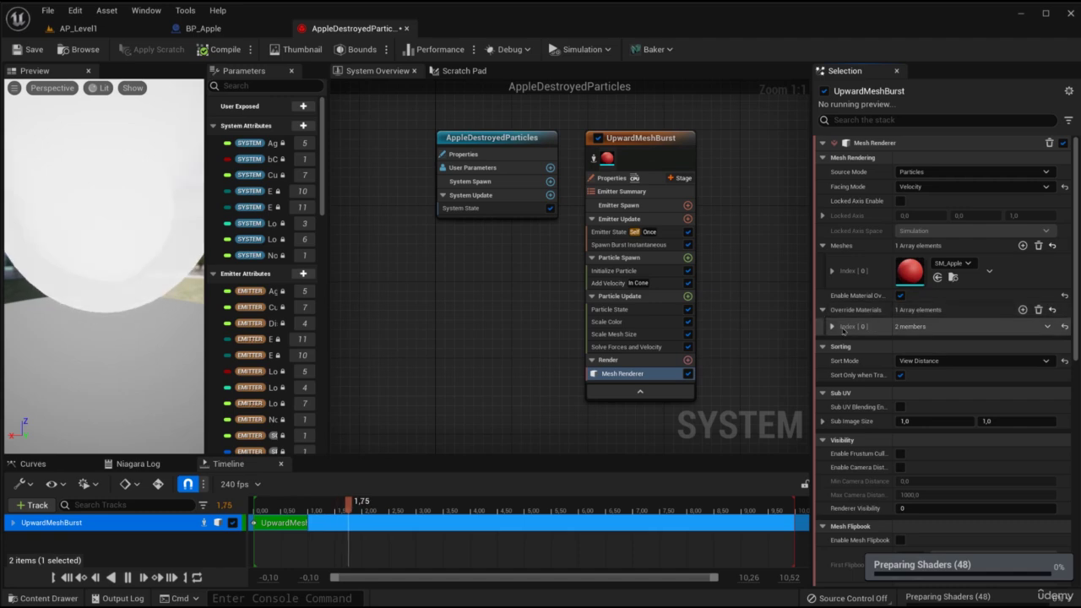
{"action": "left_click", "coordinate": [833, 327]}
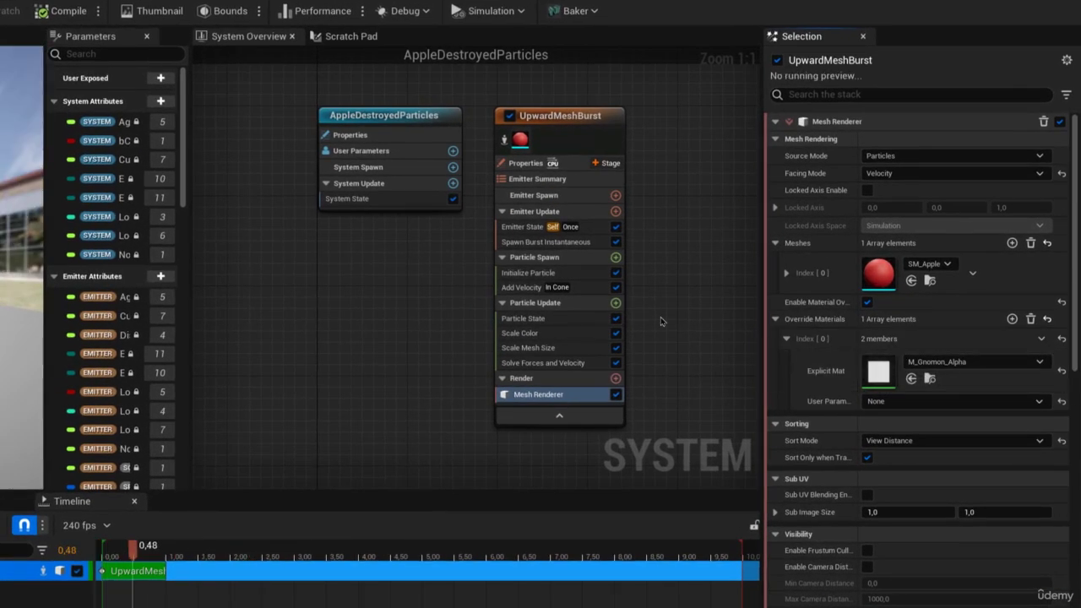
In Add Velocity, set the maximum velocity speed to 50 and the velocity mode to From Point
{"action": "left_click", "coordinate": [549, 288]}
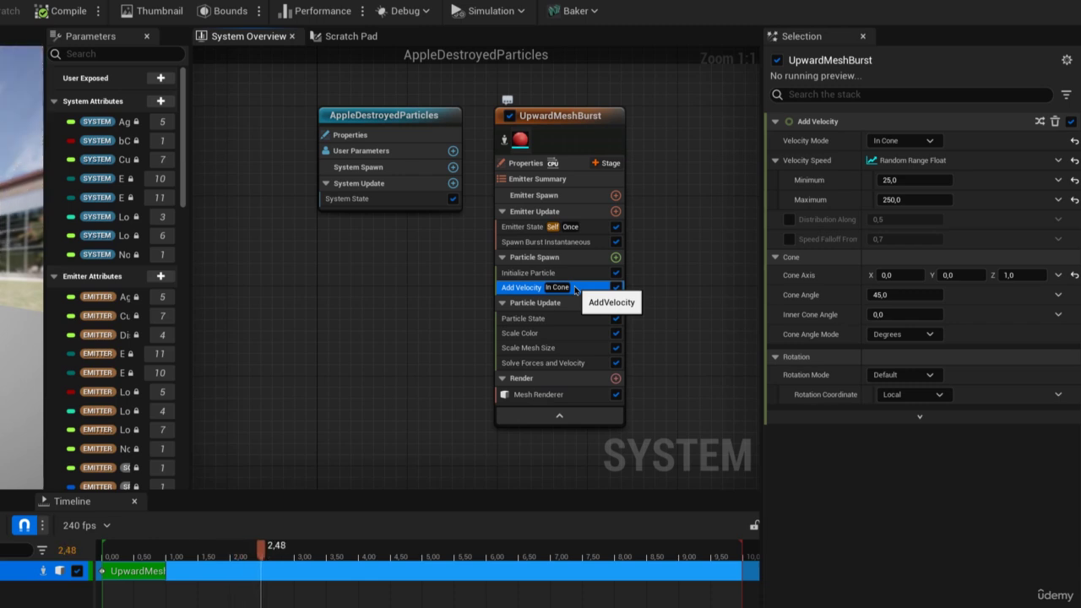
{"action": "left_click", "coordinate": [893, 200]}
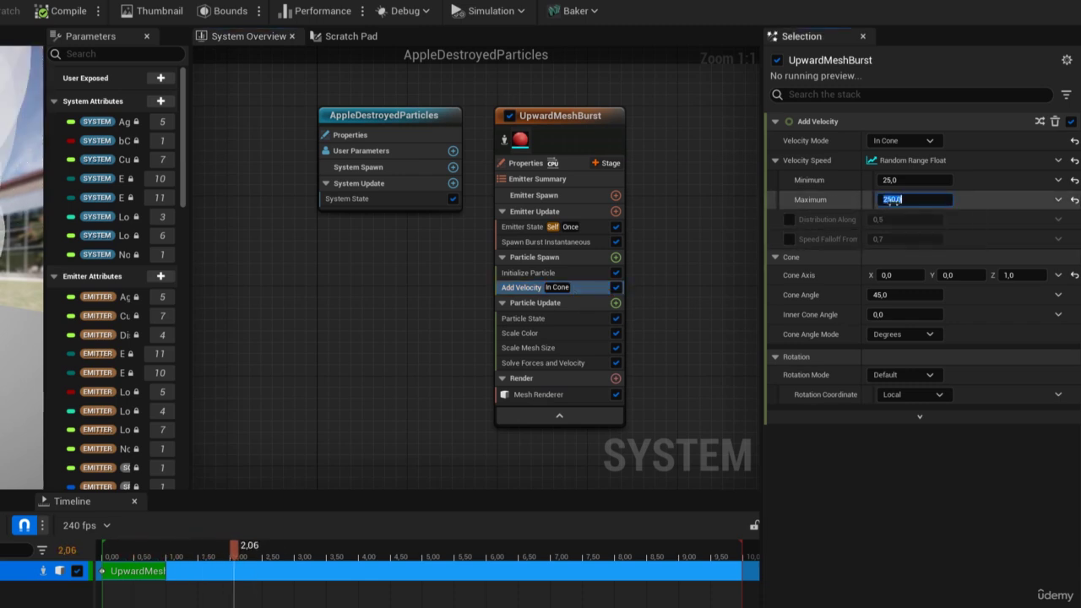
{"action": "type", "text": "50"}
{"action": "key", "text": "Return"}
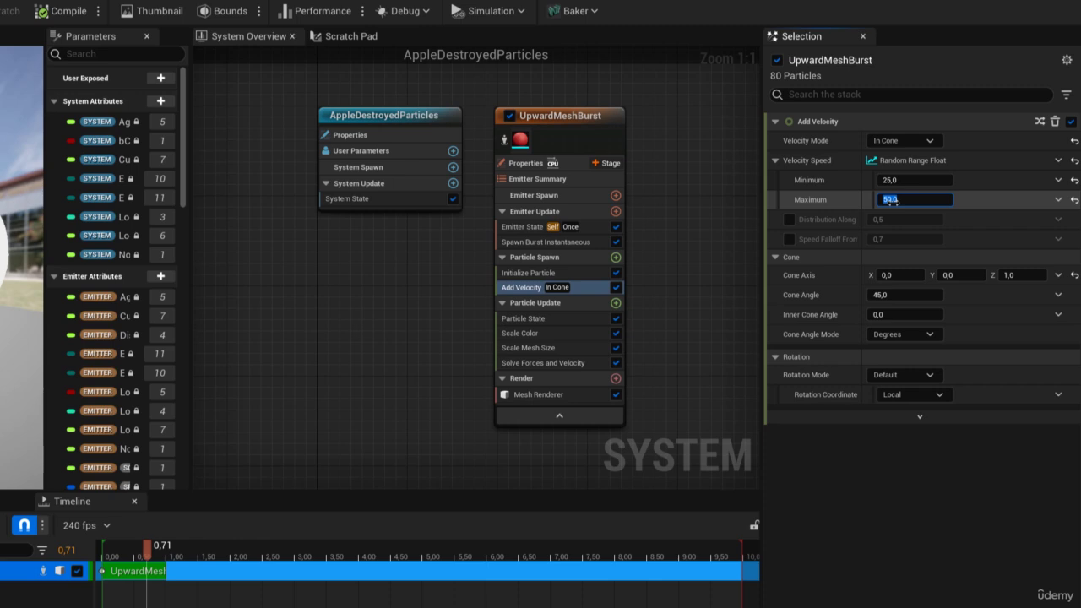
{"action": "left_click", "coordinate": [888, 141]}
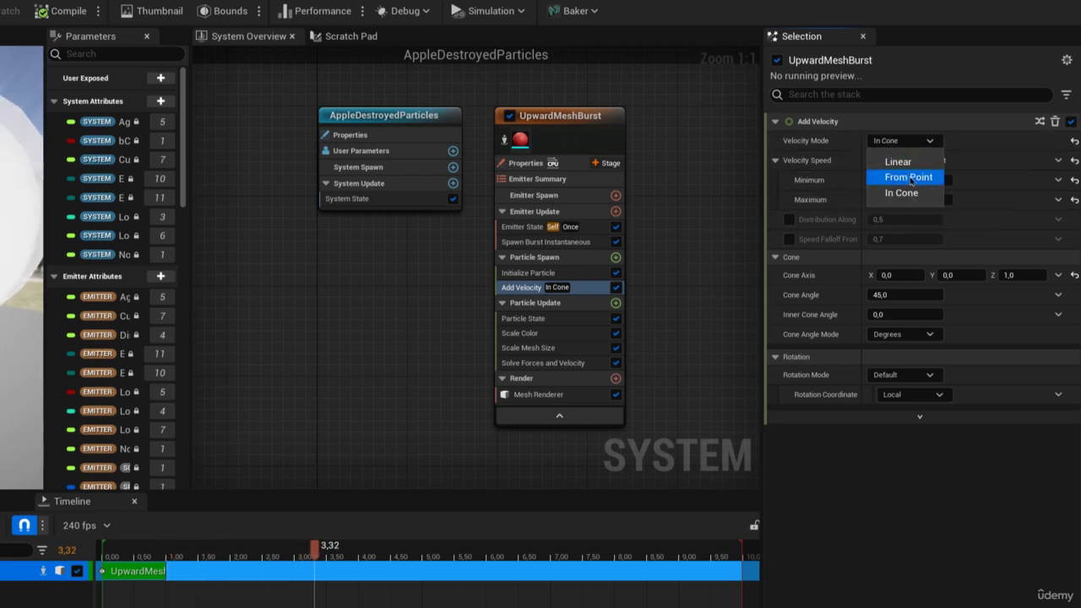
{"action": "left_click", "coordinate": [909, 178]}
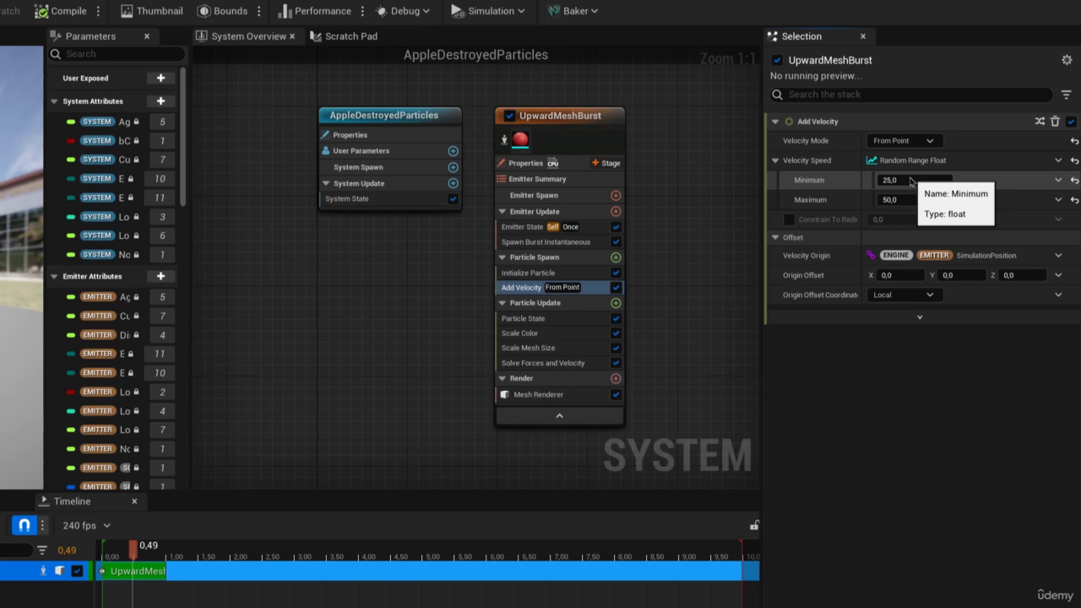
Pick a light red for the Initialize Particle color, about R 0.71, G 0.06, B 0.06
{"action": "left_click", "coordinate": [528, 274]}
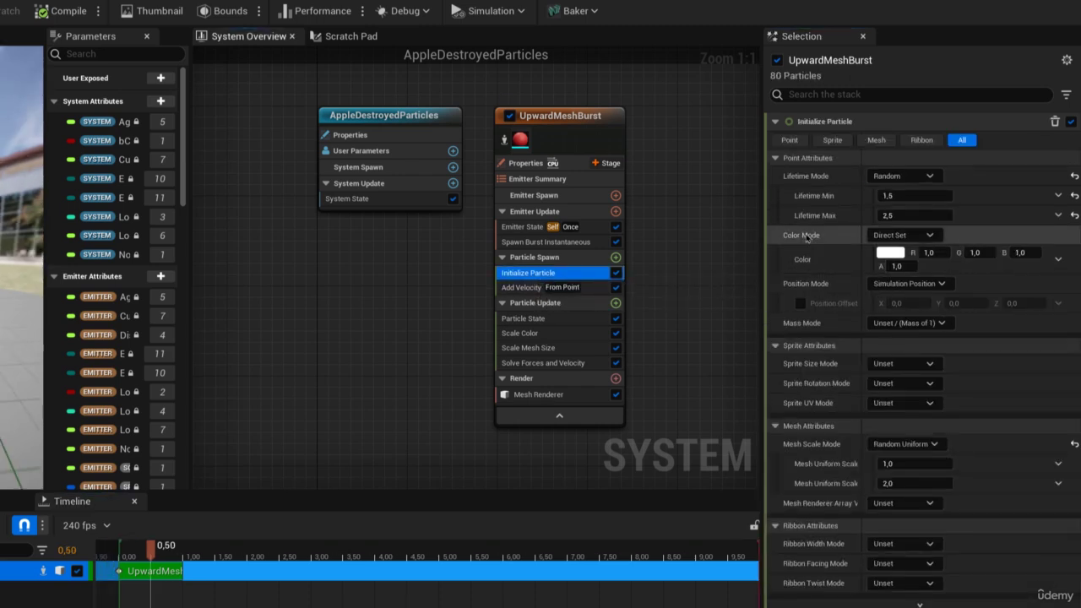
{"action": "left_click", "coordinate": [888, 253]}
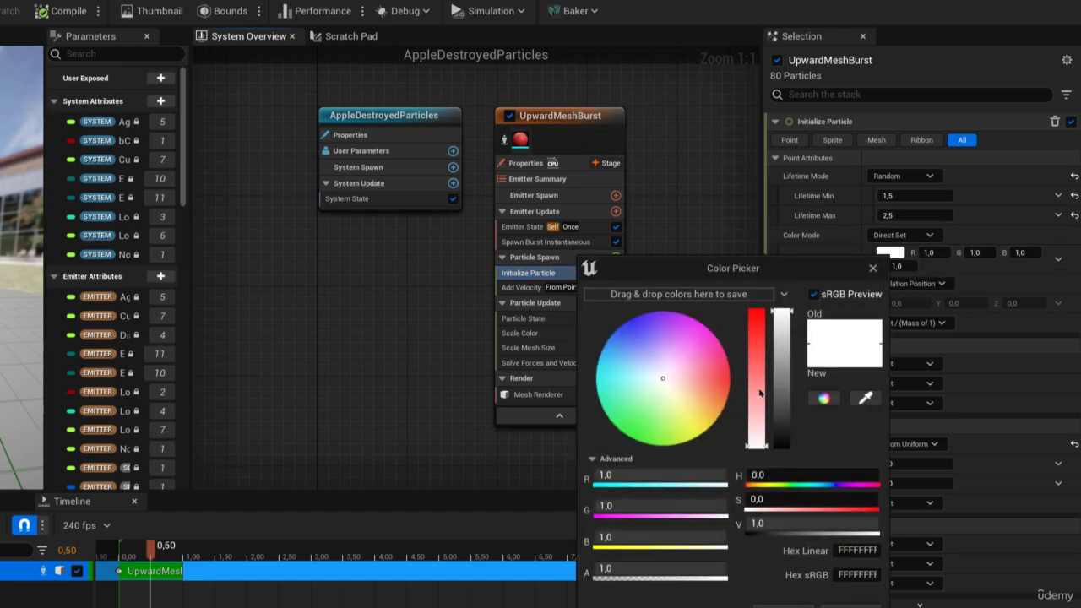
{"action": "mouse_move", "coordinate": [759, 388]}
{"action": "left_mouse_down"}
{"action": "mouse_move", "coordinate": [769, 312]}
{"action": "mouse_move", "coordinate": [781, 349]}
{"action": "left_mouse_up"}
{"action": "left_click", "coordinate": [930, 275]}
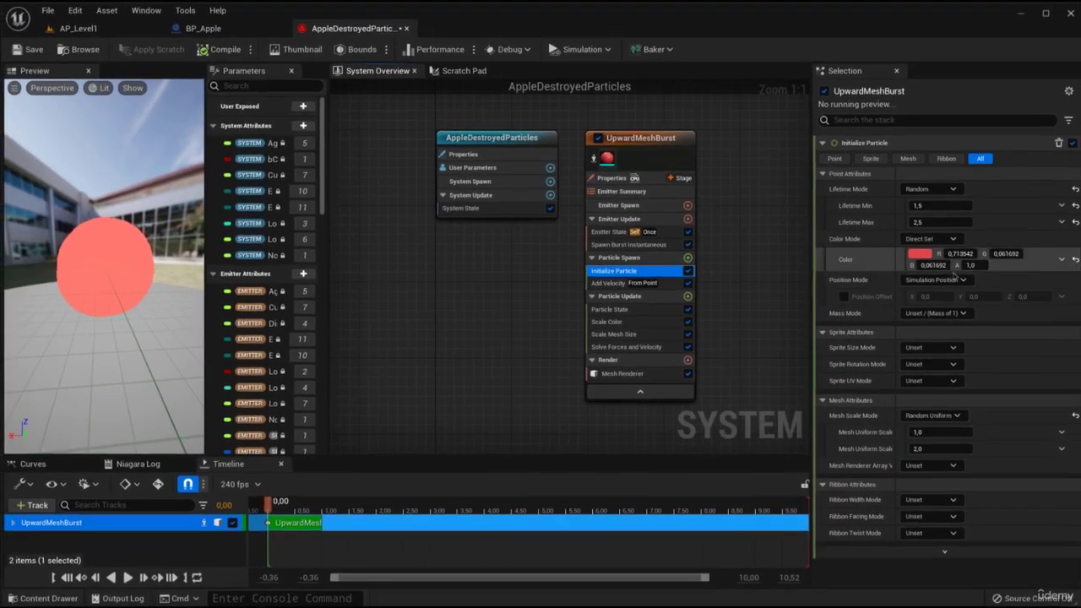
{"action": "right_click", "coordinate": [954, 275]}
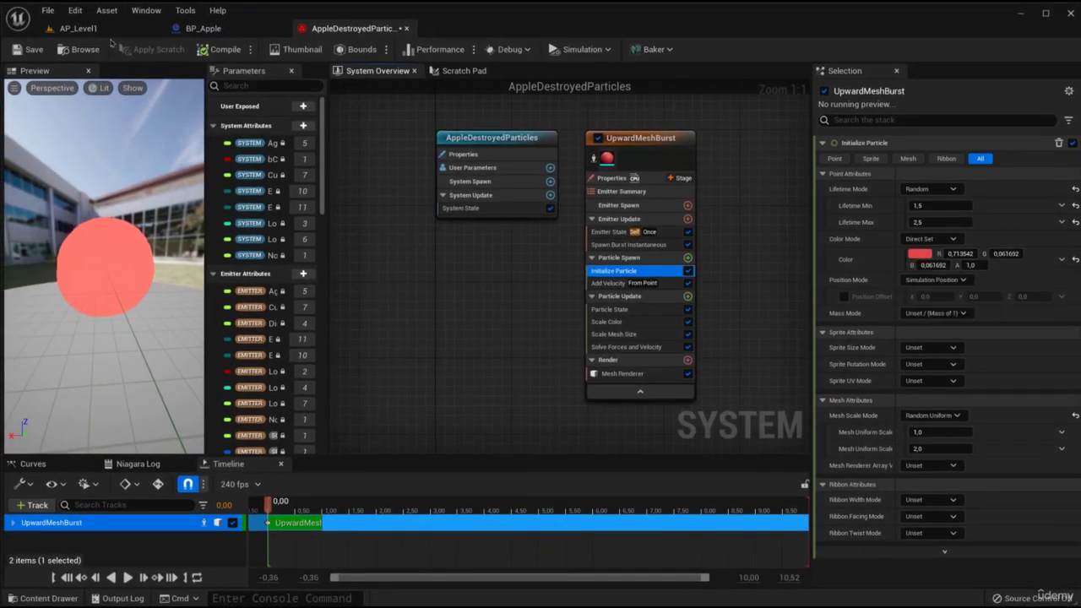
Open the MI_Apple material instance from the Materials folder and expand its Color parameter into separate channels
{"action": "left_click", "coordinate": [79, 28]}
{"action": "left_click", "coordinate": [85, 472]}
{"action": "double_click", "coordinate": [237, 447]}
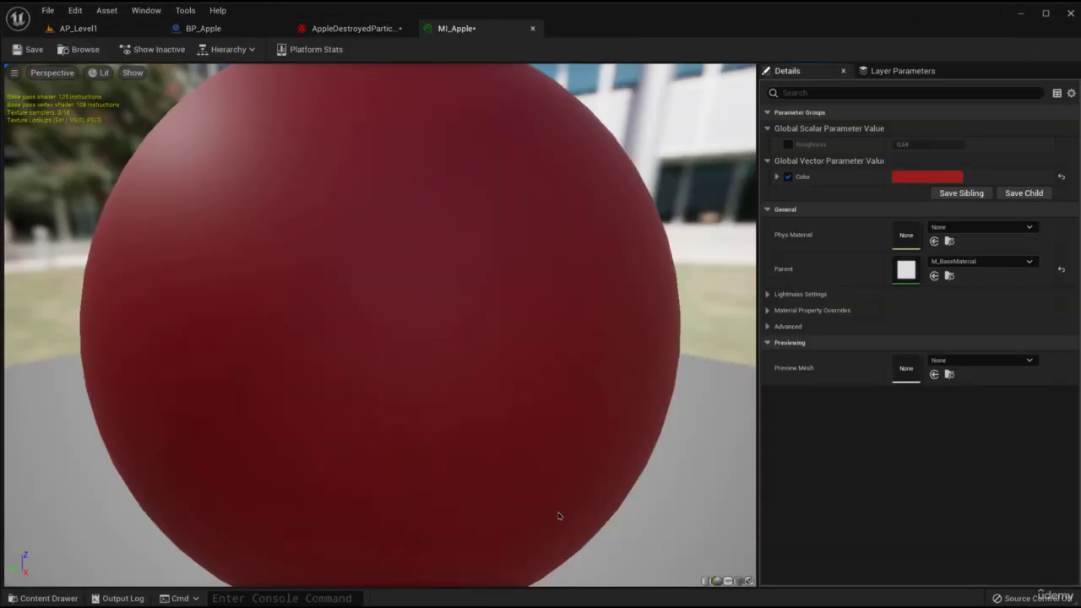
{"action": "left_click", "coordinate": [776, 177]}
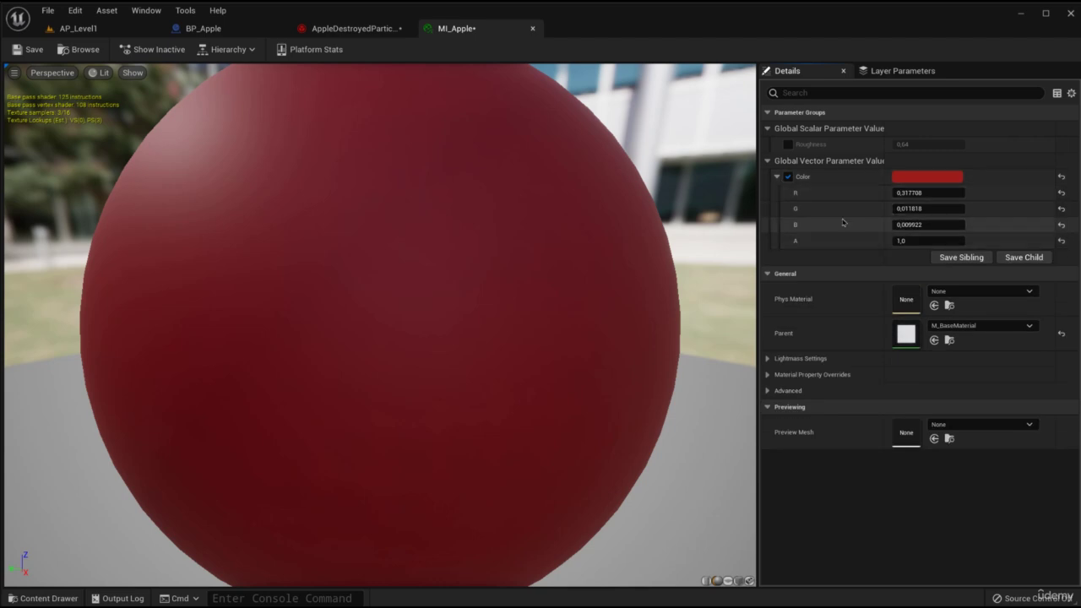
Copy MI_Apple's R value, 0.317708, into the R channel of the Initialize Particle color in AppleDestroyedParticles
{"action": "right_click", "coordinate": [836, 192]}
{"action": "left_click", "coordinate": [845, 204]}
{"action": "left_click", "coordinate": [355, 28]}
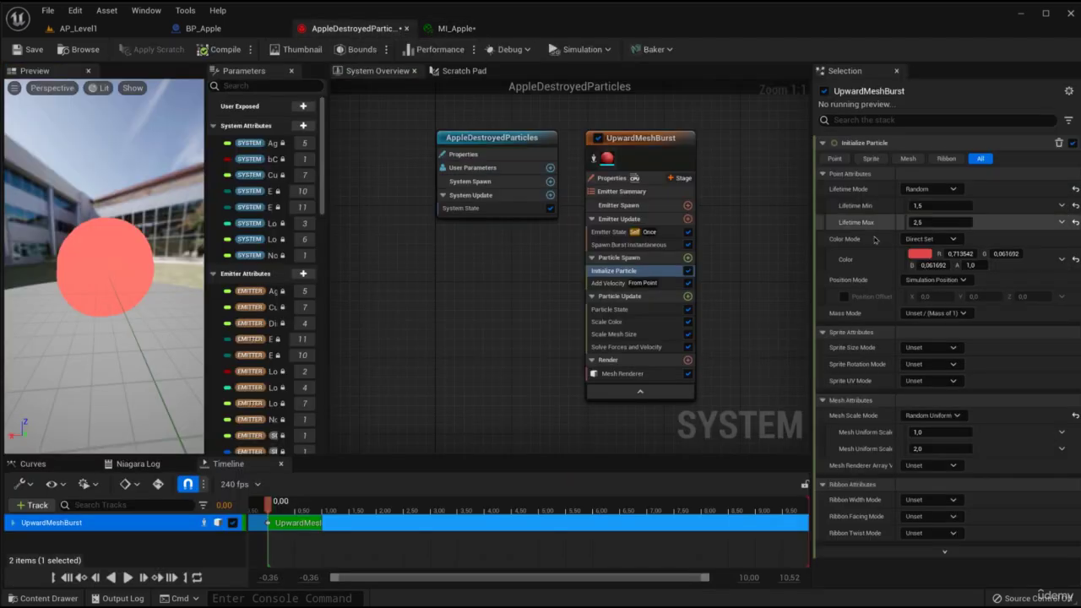
{"action": "right_click", "coordinate": [912, 254]}
{"action": "right_click", "coordinate": [961, 253]}
{"action": "left_click", "coordinate": [999, 318]}
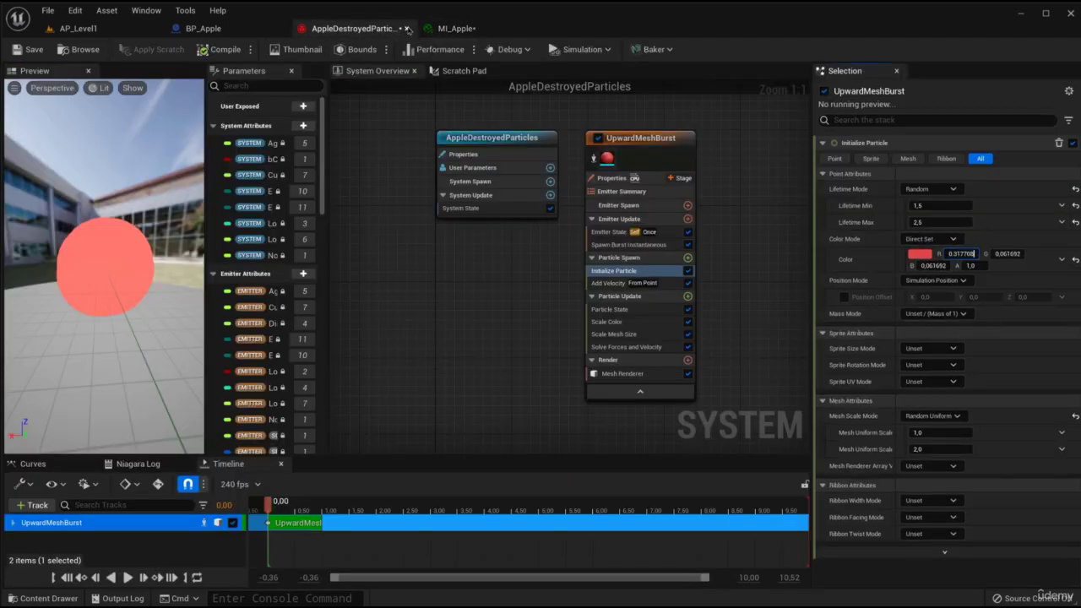
Copy MI_Apple's G value, 0.011818, into the G channel of the Initialize Particle color
{"action": "left_click", "coordinate": [456, 28]}
{"action": "left_click", "coordinate": [916, 209]}
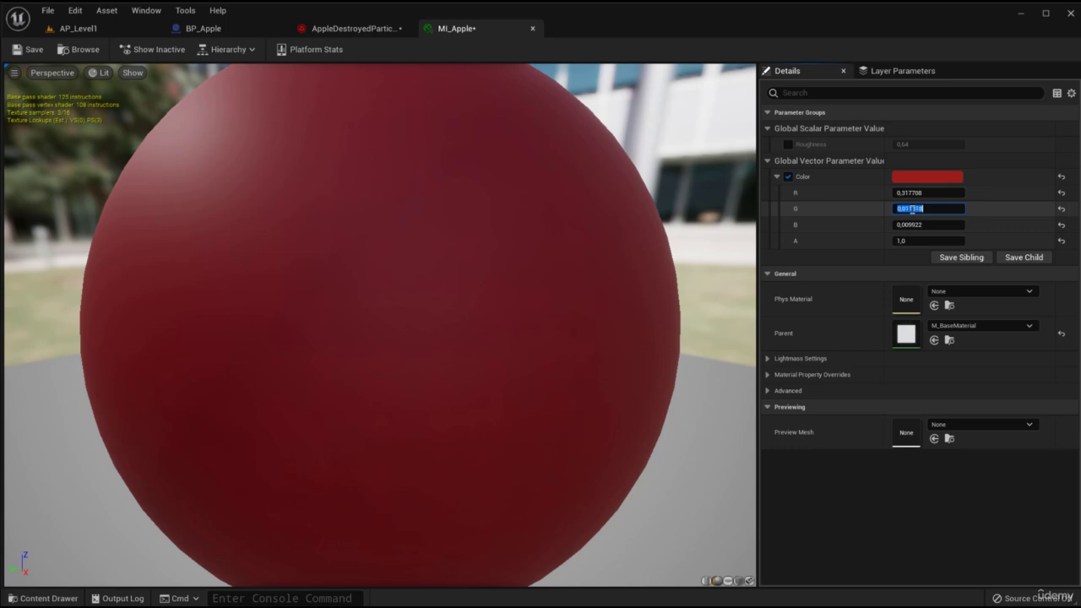
{"action": "key", "text": "ctrl+c"}
{"action": "left_click", "coordinate": [363, 29]}
{"action": "left_click", "coordinate": [1005, 254]}
{"action": "key", "text": "ctrl+v"}
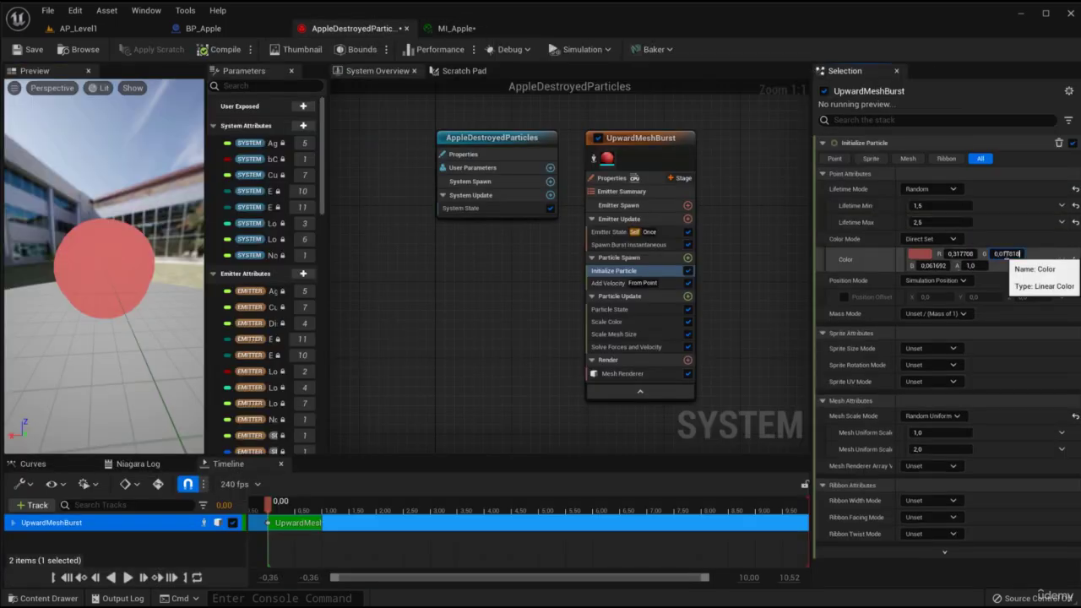
Copy MI_Apple's B value, 0.009922, into the B channel of the Initialize Particle color and apply it
{"action": "left_click", "coordinate": [456, 27]}
{"action": "key", "text": "Tab"}
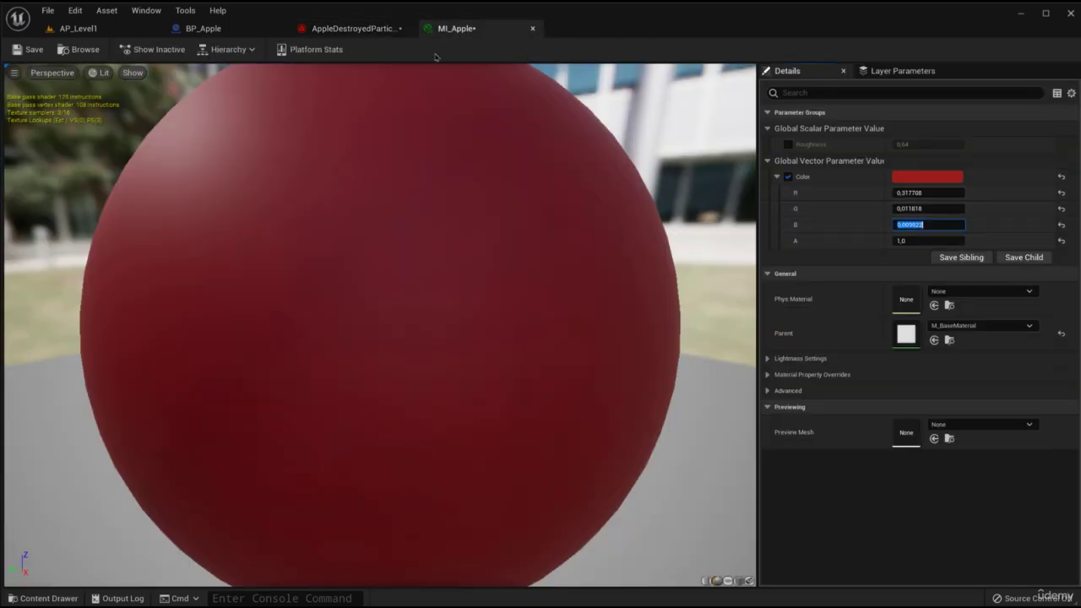
{"action": "key", "text": "ctrl+c"}
{"action": "left_click", "coordinate": [359, 28]}
{"action": "left_click", "coordinate": [933, 265]}
{"action": "key", "text": "ctrl+v"}
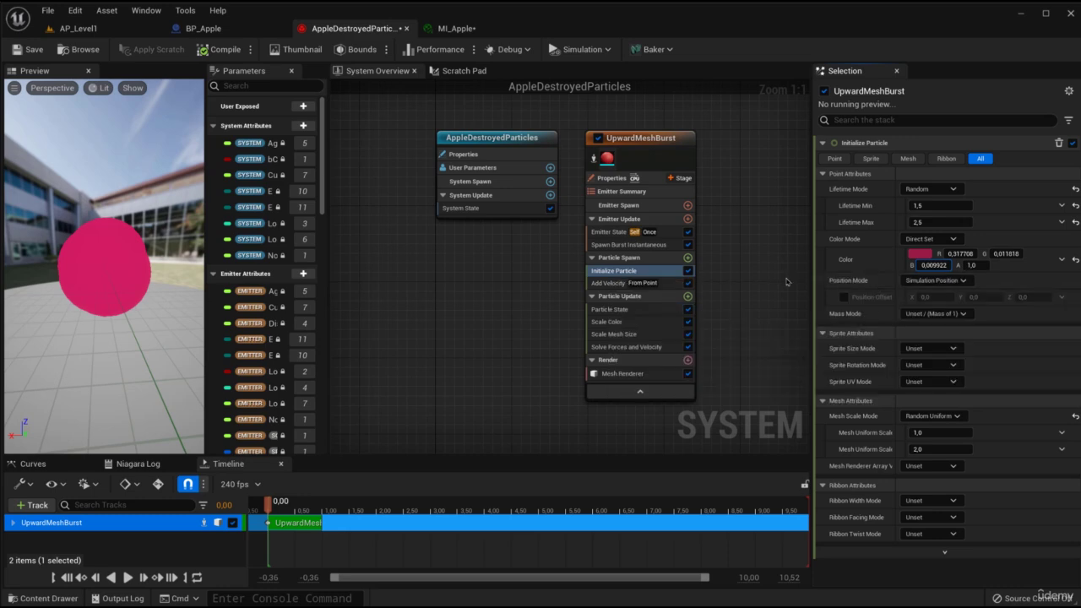
{"action": "key", "text": "Return"}
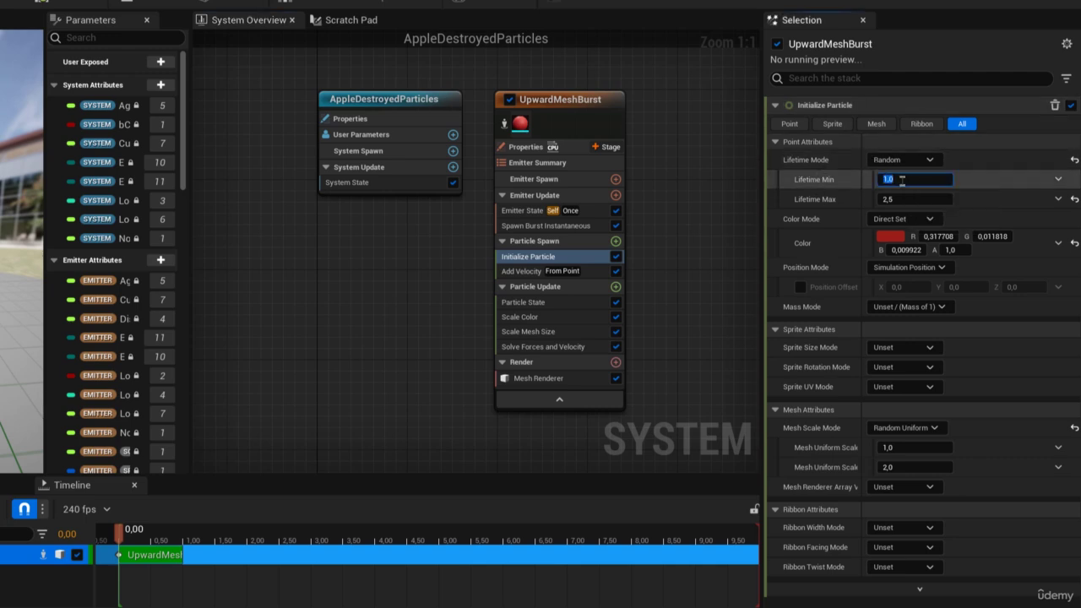
Set the Lifetime Max of the Initialize Particle module to 1,75
{"action": "left_click", "coordinate": [905, 199]}
{"action": "type", "text": "1"}
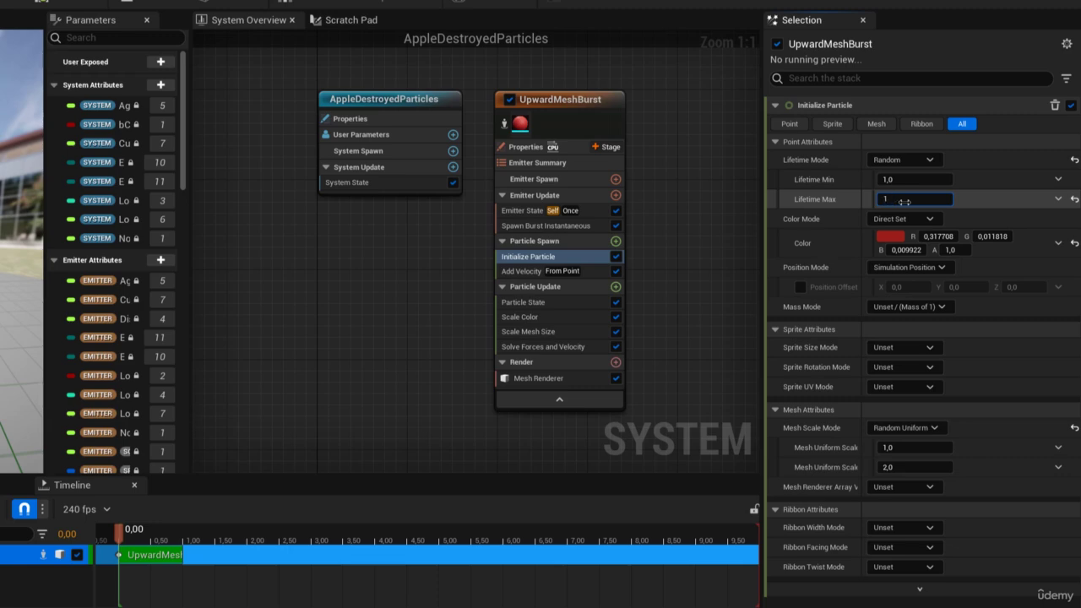
{"action": "type", "text": ",75"}
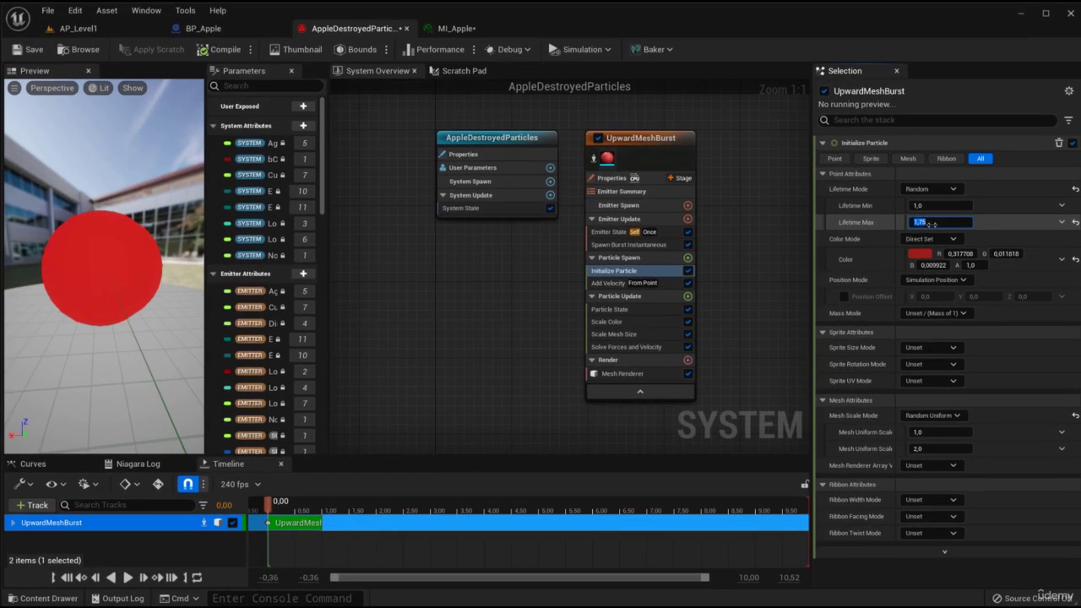
Set the Mesh Uniform Scale Min to 0,3 and the Mesh Uniform Scale Max to 0,7 in Initialize Particle
{"action": "left_click", "coordinate": [933, 432]}
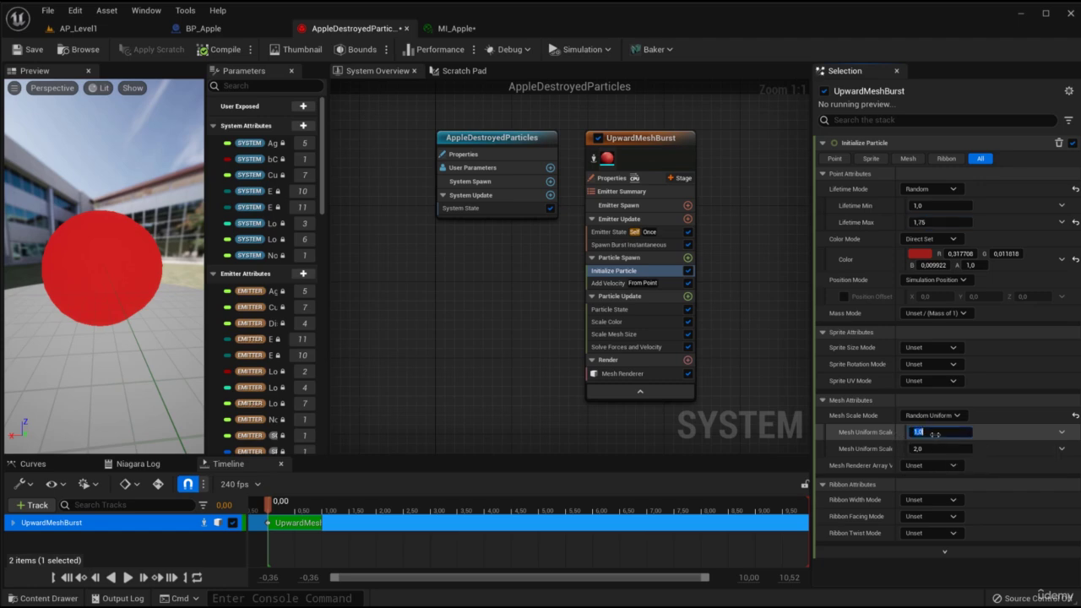
{"action": "type", "text": "0,3"}
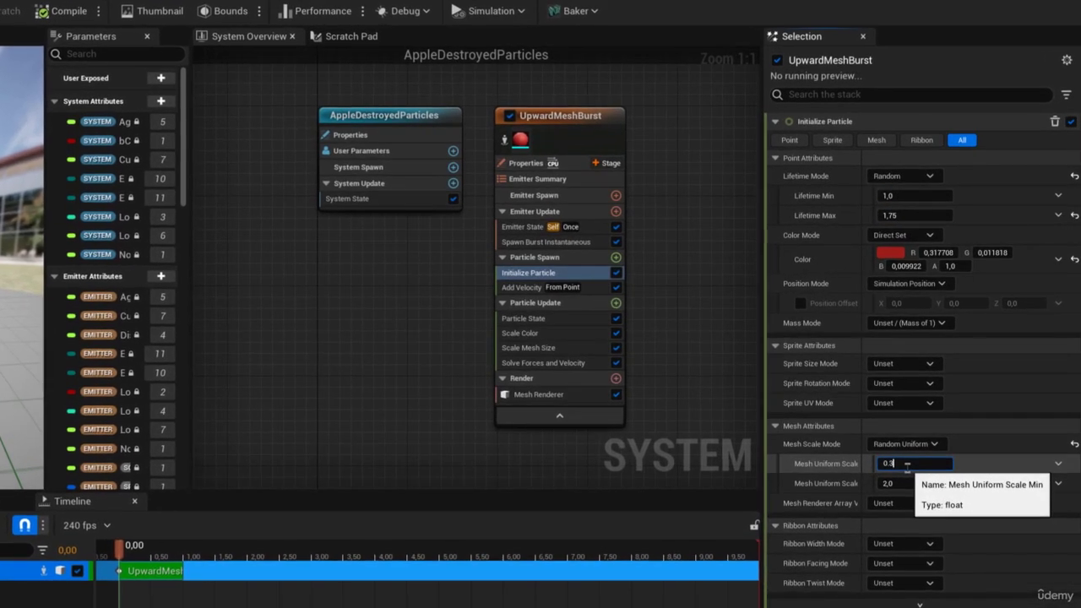
{"action": "key", "text": "Return"}
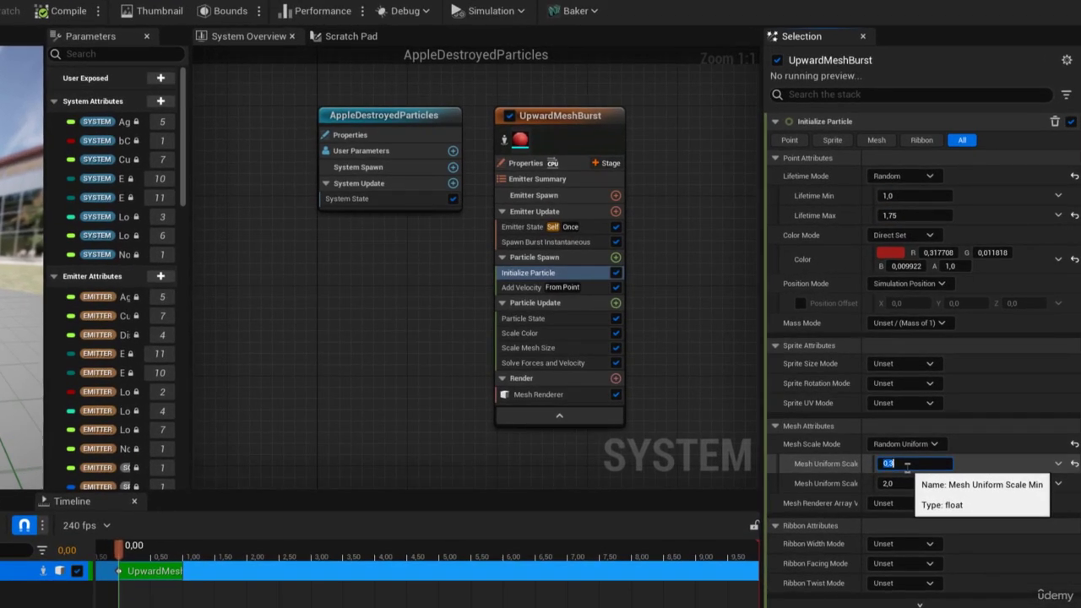
{"action": "left_click", "coordinate": [897, 484]}
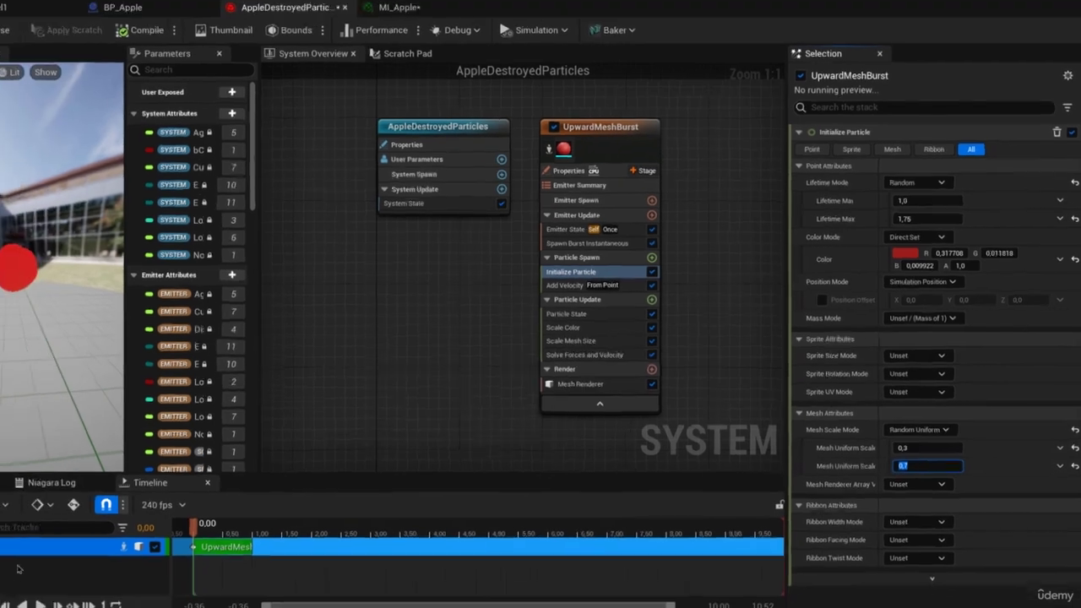
Play the particle simulation and orbit the preview to inspect the mesh burst's size and lifetime
{"action": "left_click", "coordinate": [40, 603]}
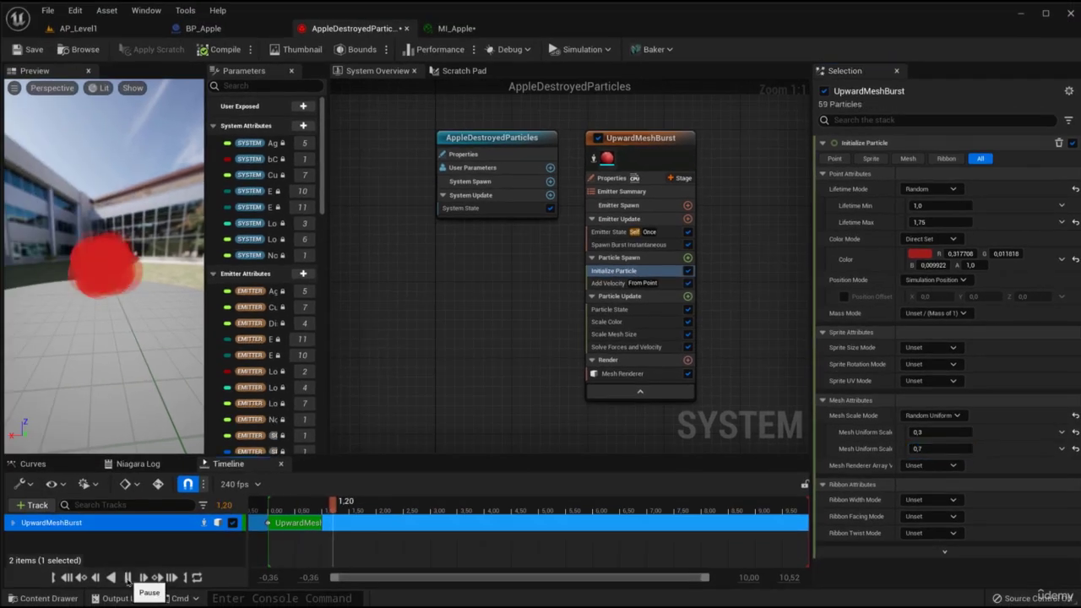
{"action": "left_click_drag", "start_coordinate": [105, 309], "coordinate": [168, 314]}
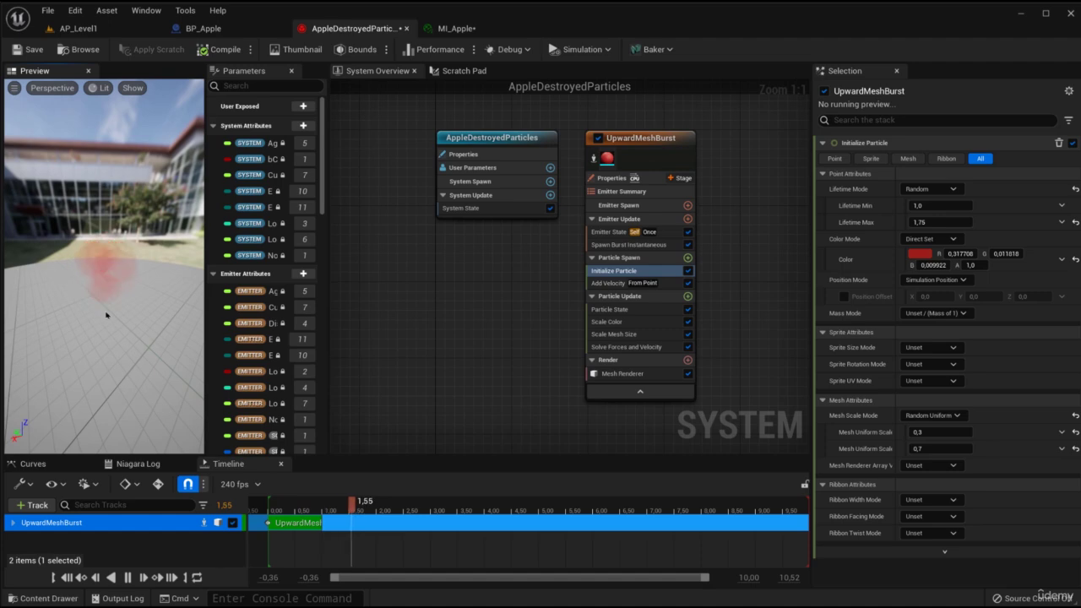
{"action": "left_click", "coordinate": [127, 577]}
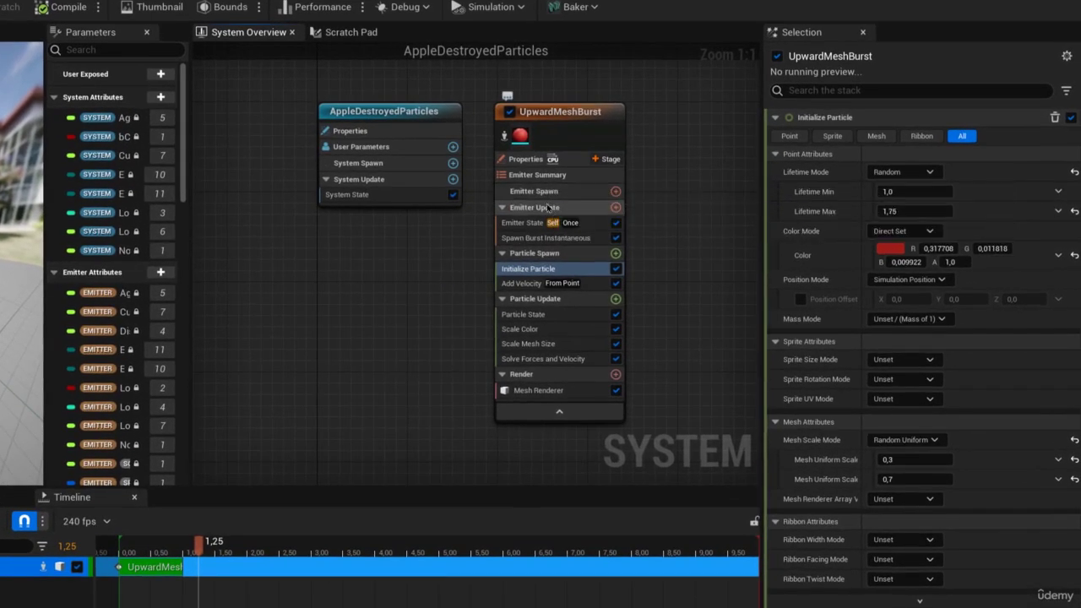
Set the Spawn Count of Spawn Burst Instantaneous in the Emitter Update group to 7
{"action": "left_click", "coordinate": [632, 221]}
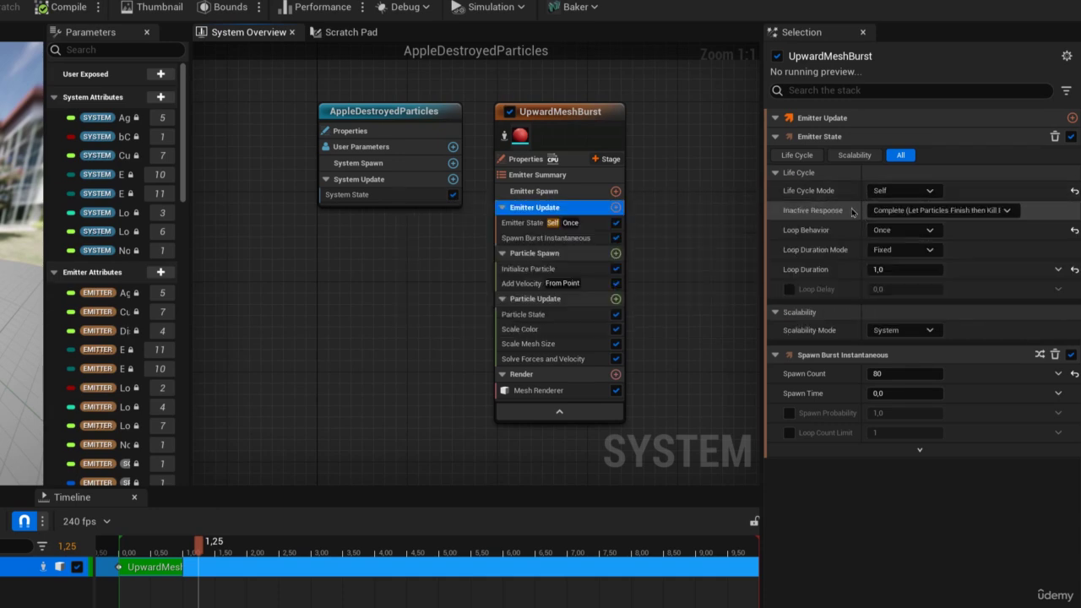
{"action": "mouse_move", "coordinate": [808, 240]}
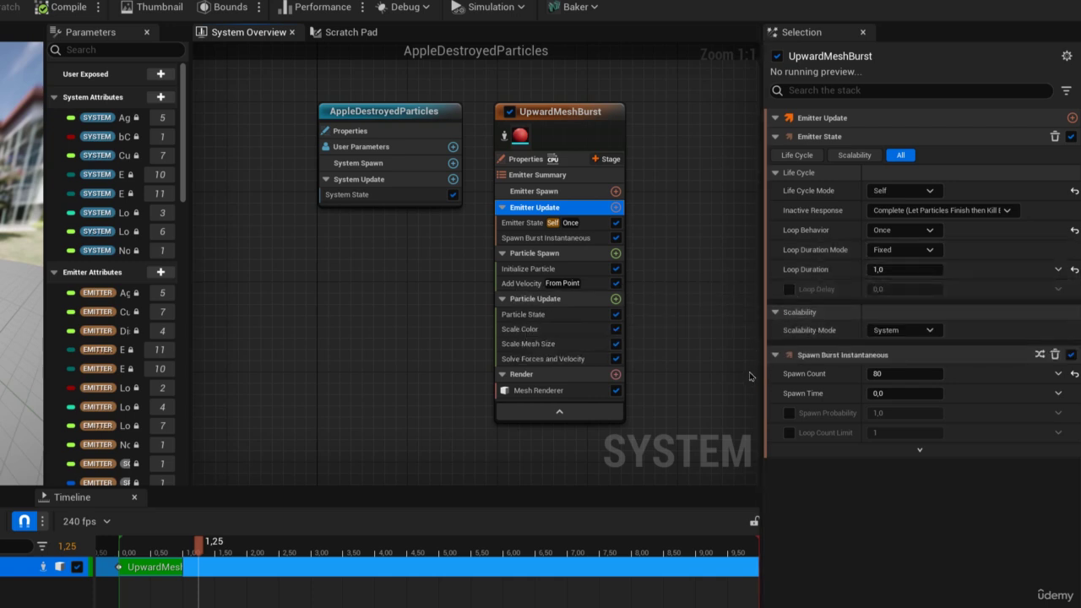
{"action": "left_click", "coordinate": [889, 373]}
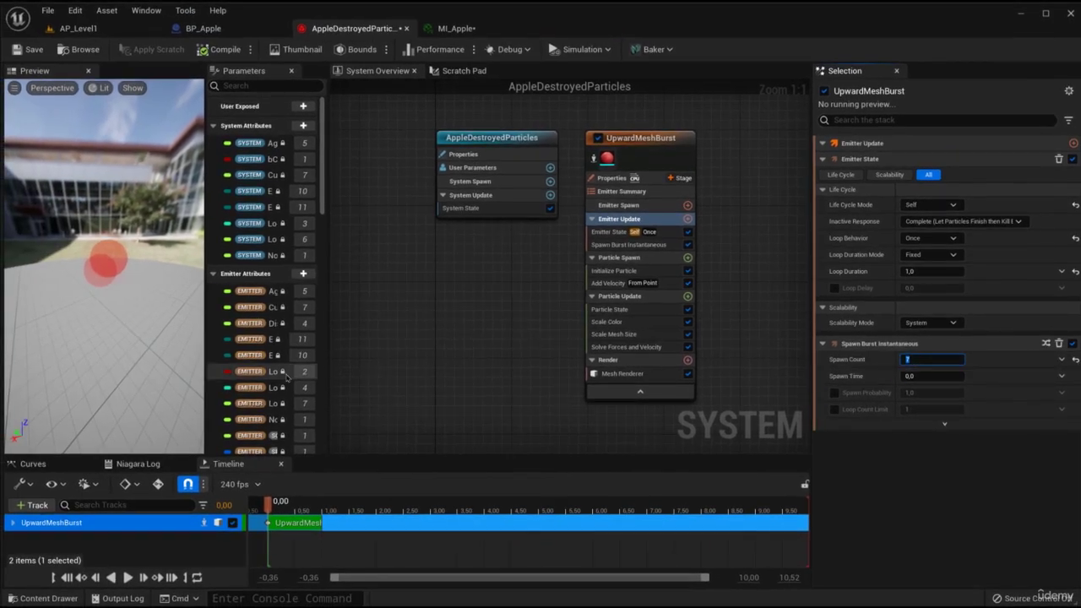
Preview the reduced particle burst and compile the AppleDestroyedParticles system
{"action": "left_click", "coordinate": [128, 579]}
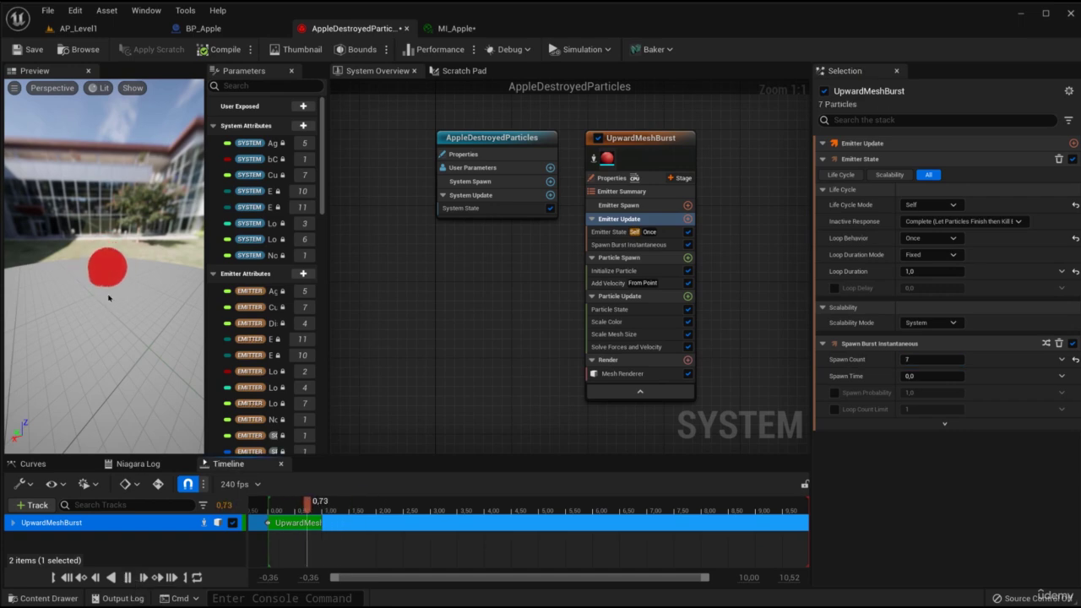
{"action": "left_click", "coordinate": [128, 578]}
{"action": "left_click", "coordinate": [214, 53]}
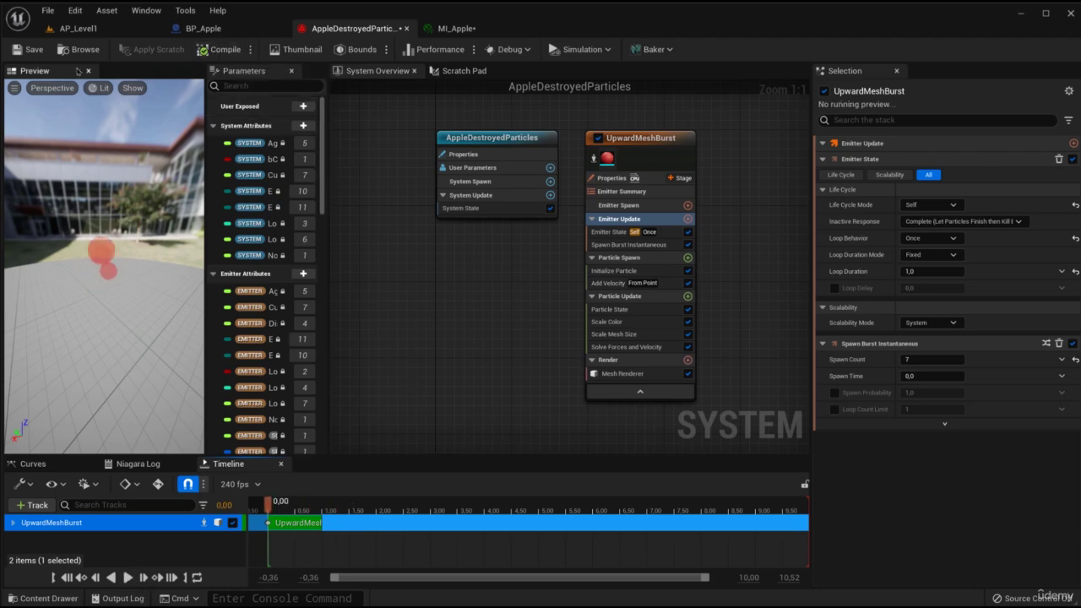
Assign AppleDestroyedParticles to BP_Apple's Apple Destroyed Particles property, and compile and save the blueprint
{"action": "left_click", "coordinate": [200, 32]}
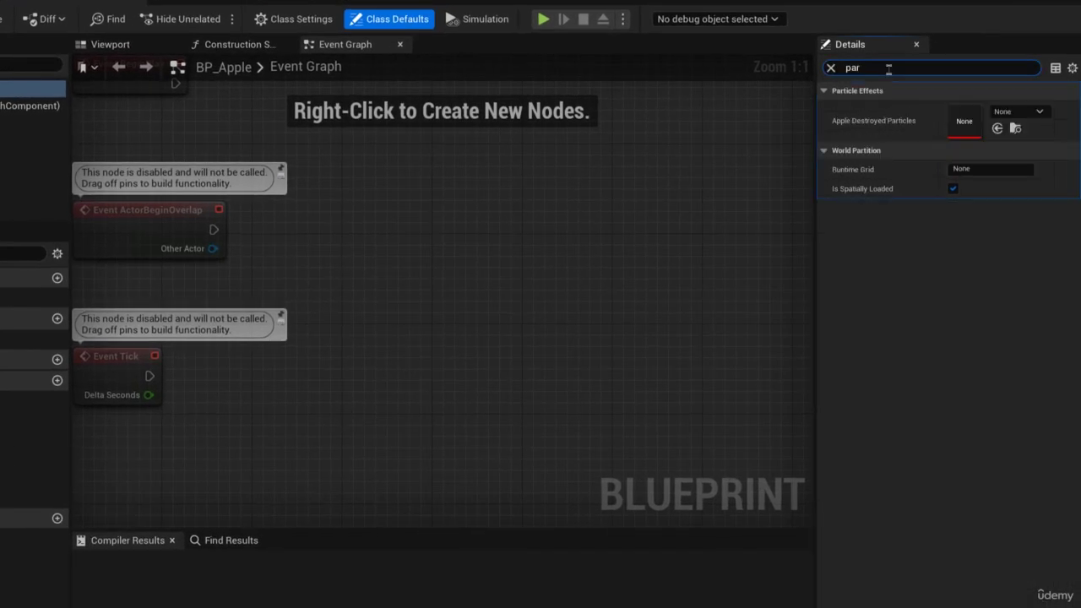
{"action": "left_click", "coordinate": [1018, 112]}
{"action": "left_click", "coordinate": [957, 278]}
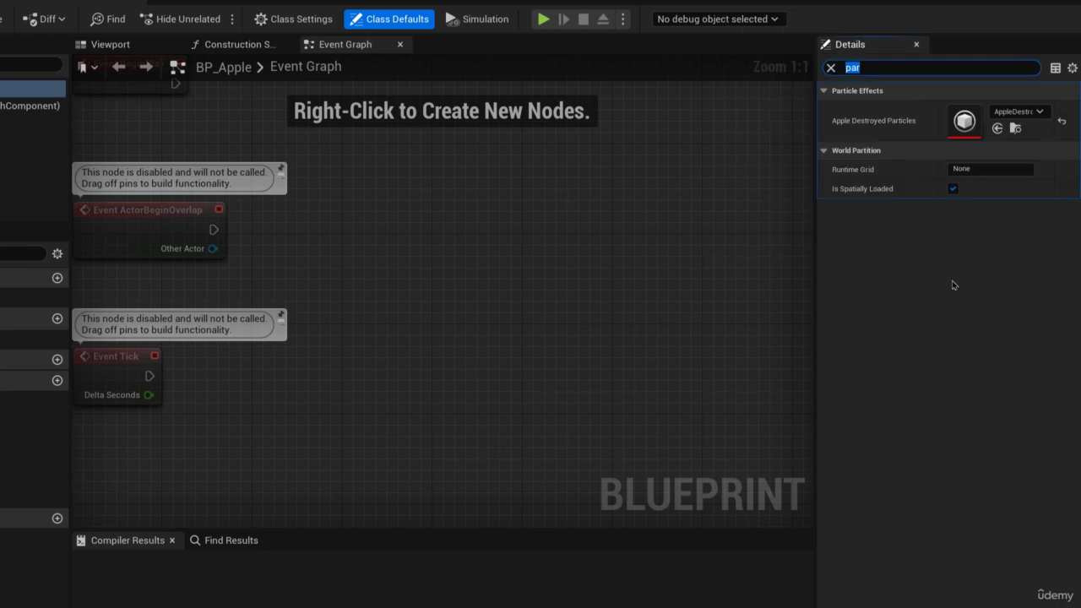
{"action": "left_click", "coordinate": [17, 47]}
{"action": "left_click", "coordinate": [87, 47]}
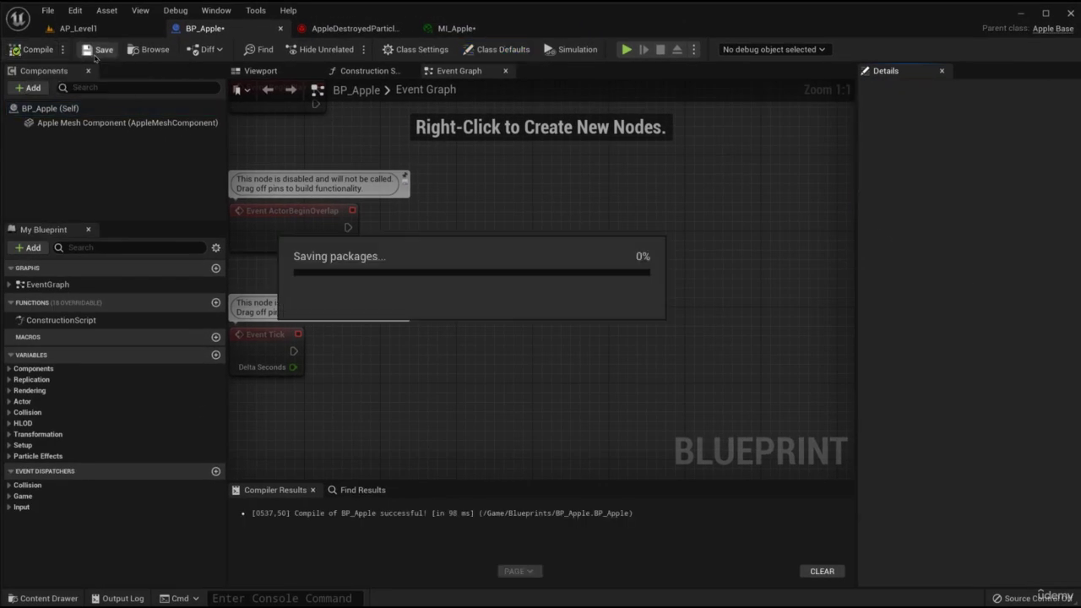
Play-test AP_Level1 to check the particle effect when apples are caught, and stop the session
{"action": "left_click", "coordinate": [78, 29]}
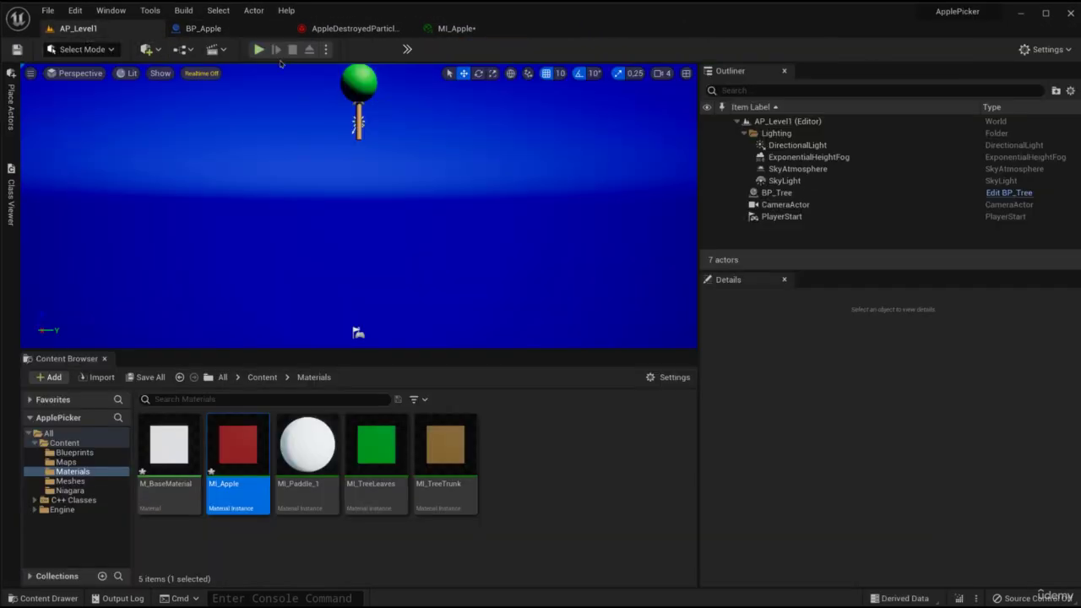
{"action": "left_click", "coordinate": [260, 50]}
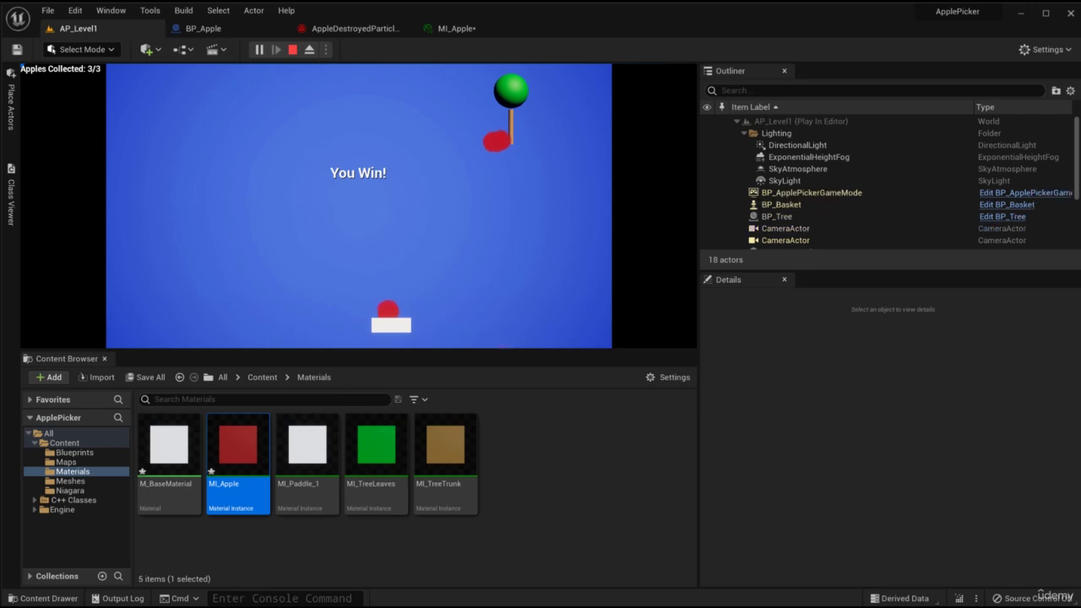
{"action": "key", "text": "Escape"}
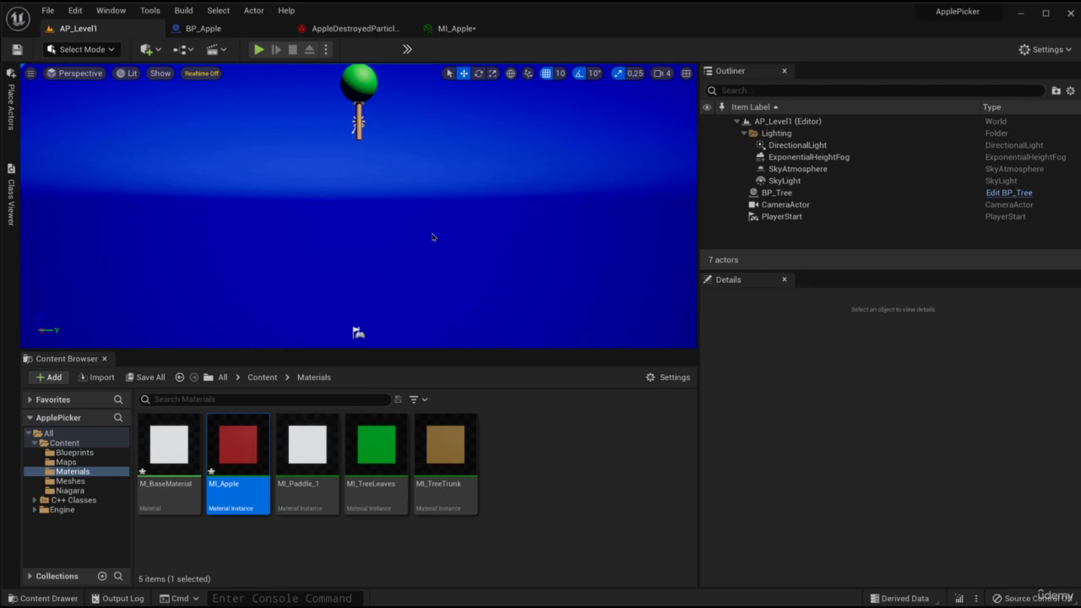
Reset the Mesh Uniform Scale Min and Max of AppleDestroyedParticles' Initialize Particle module to their defaults, 1,0 and 2,0
{"action": "left_click", "coordinate": [353, 29]}
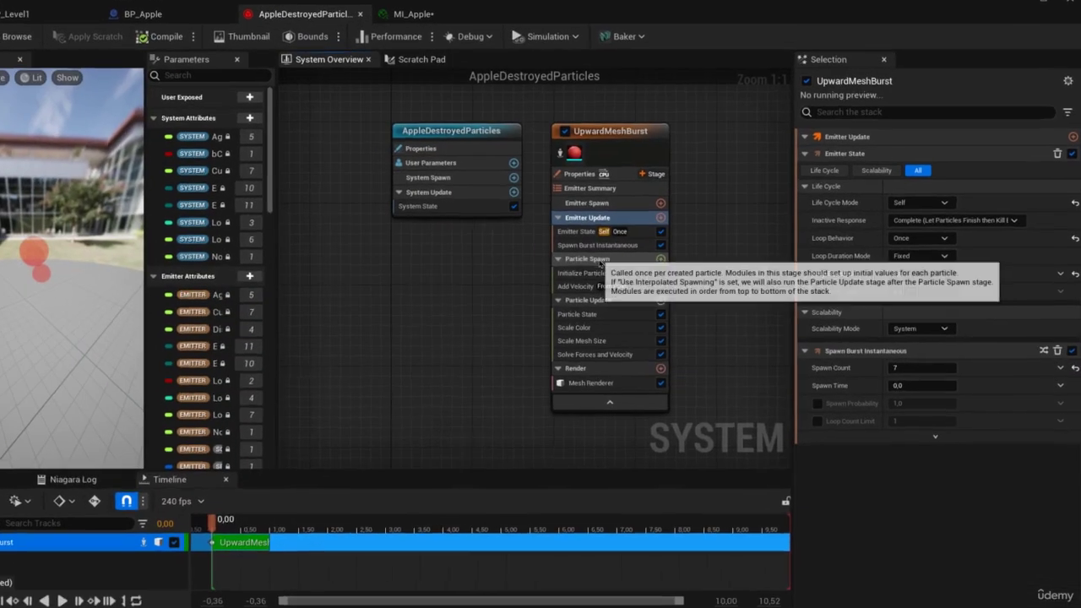
{"action": "left_click", "coordinate": [603, 275]}
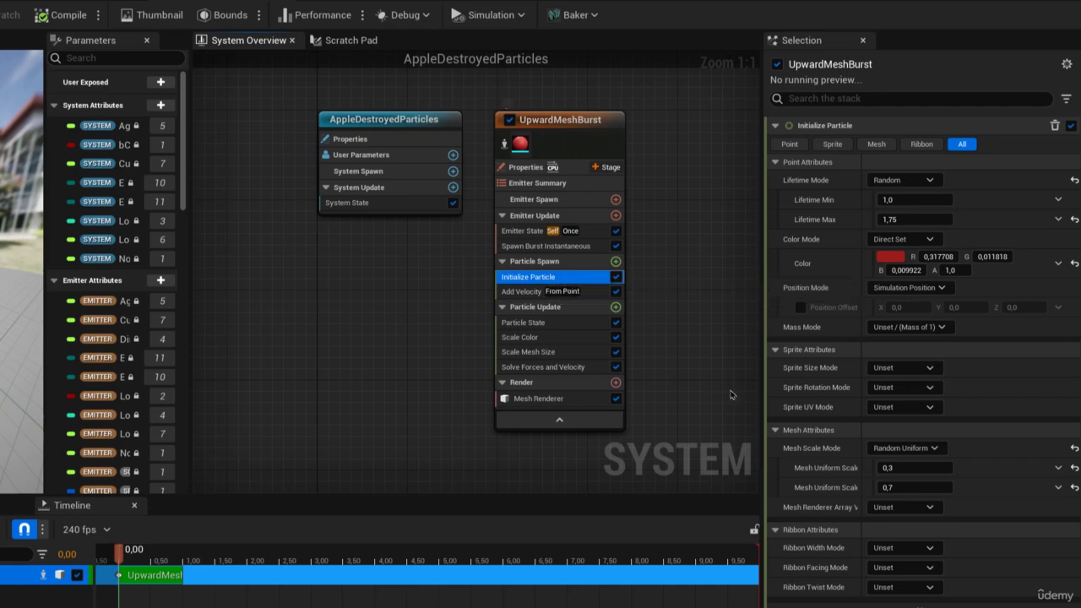
{"action": "left_click", "coordinate": [1074, 470]}
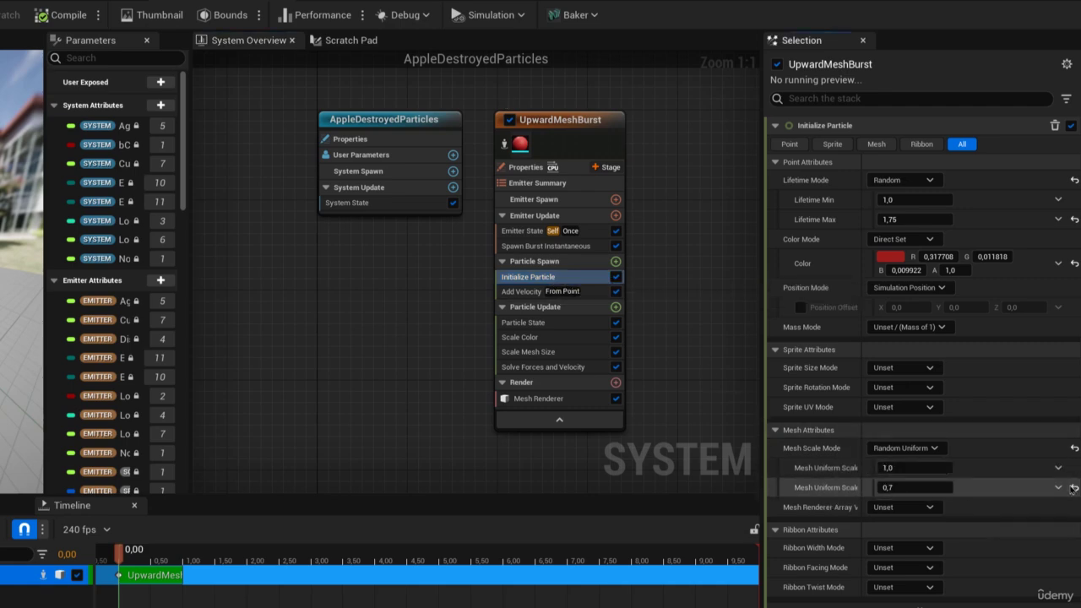
{"action": "left_click", "coordinate": [1074, 488]}
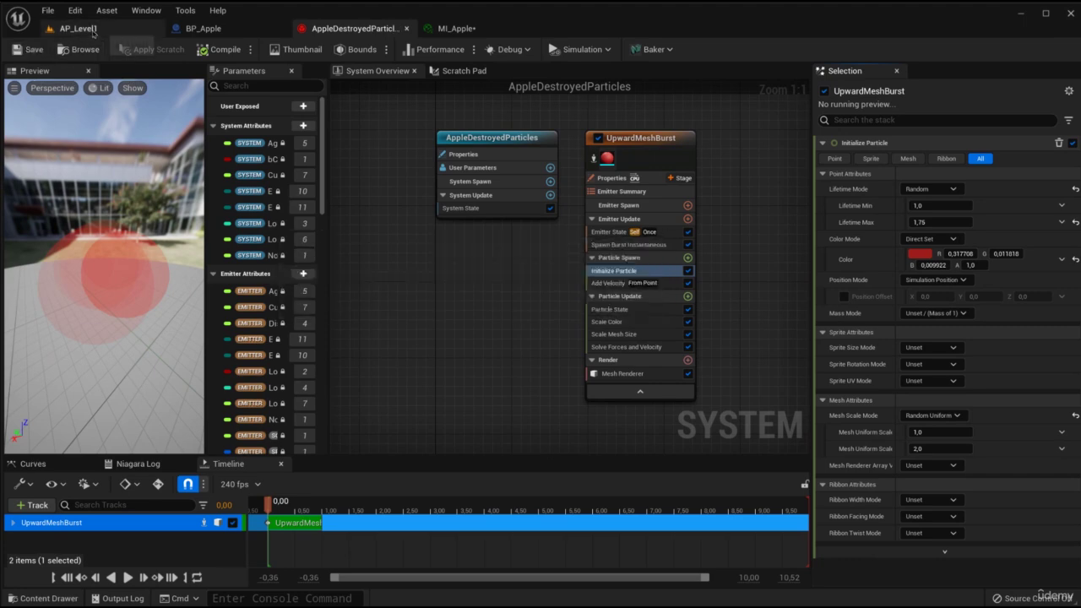
Play-test AP_Level1 with the default particle mesh scale, and stop the session
{"action": "left_click", "coordinate": [78, 27]}
{"action": "left_click", "coordinate": [258, 49]}
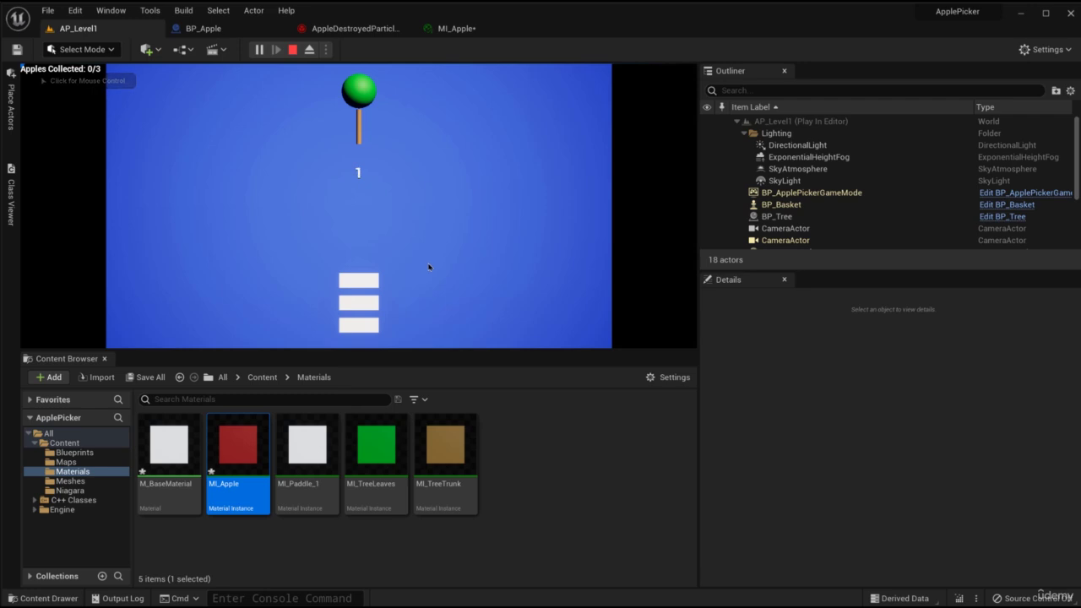
{"action": "left_click", "coordinate": [428, 266]}
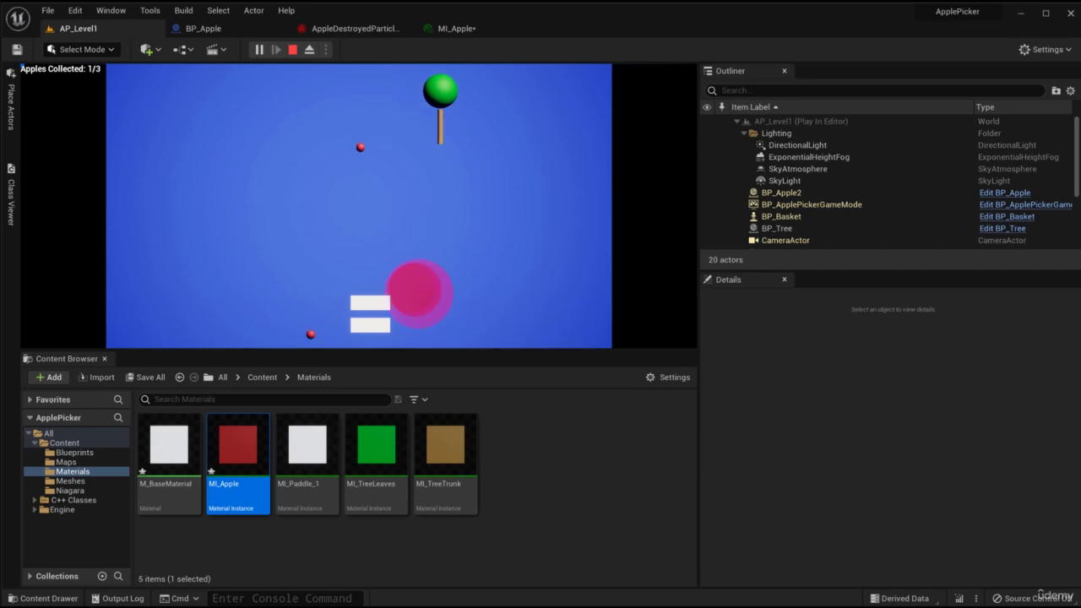
{"action": "key", "text": "Escape"}
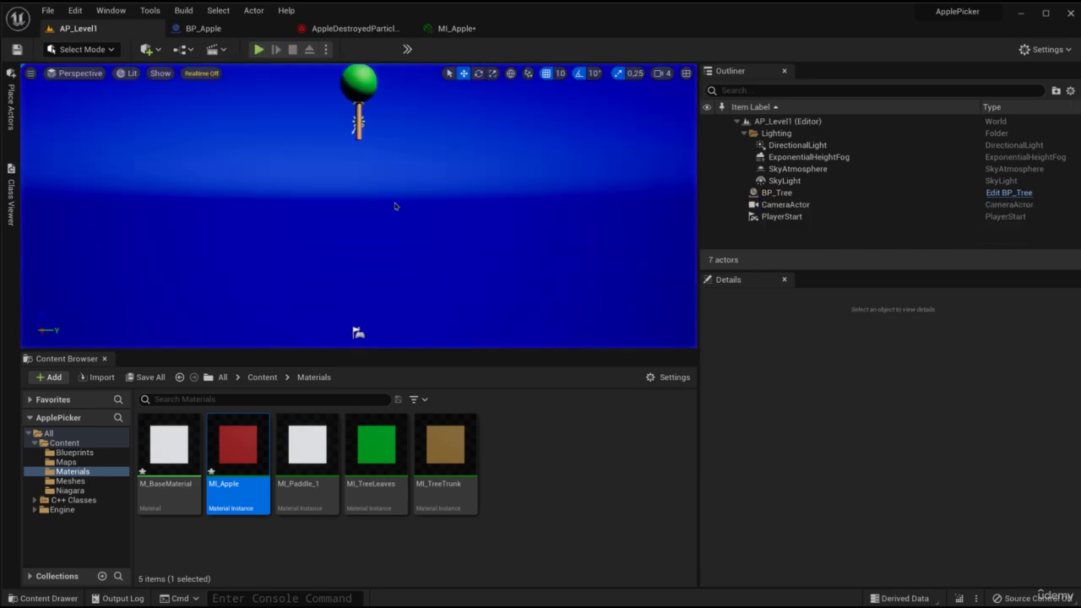
Return AppleDestroyedParticles' Mesh Uniform Scale range to 0,3 minimum and 0,7 maximum, and compile the system after previewing it
{"action": "left_click", "coordinate": [355, 28]}
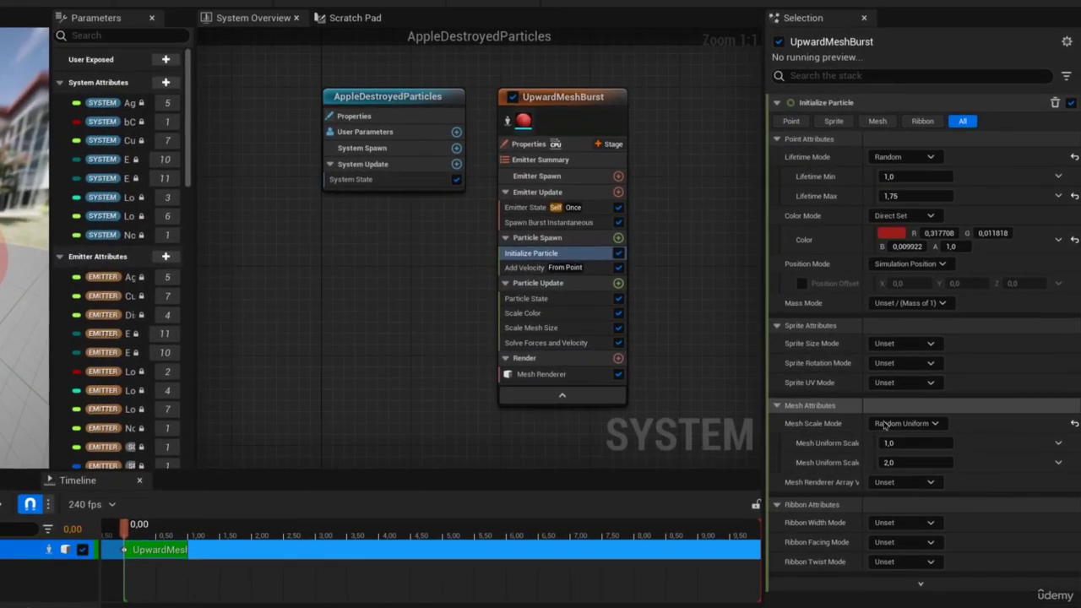
{"action": "left_click", "coordinate": [901, 443]}
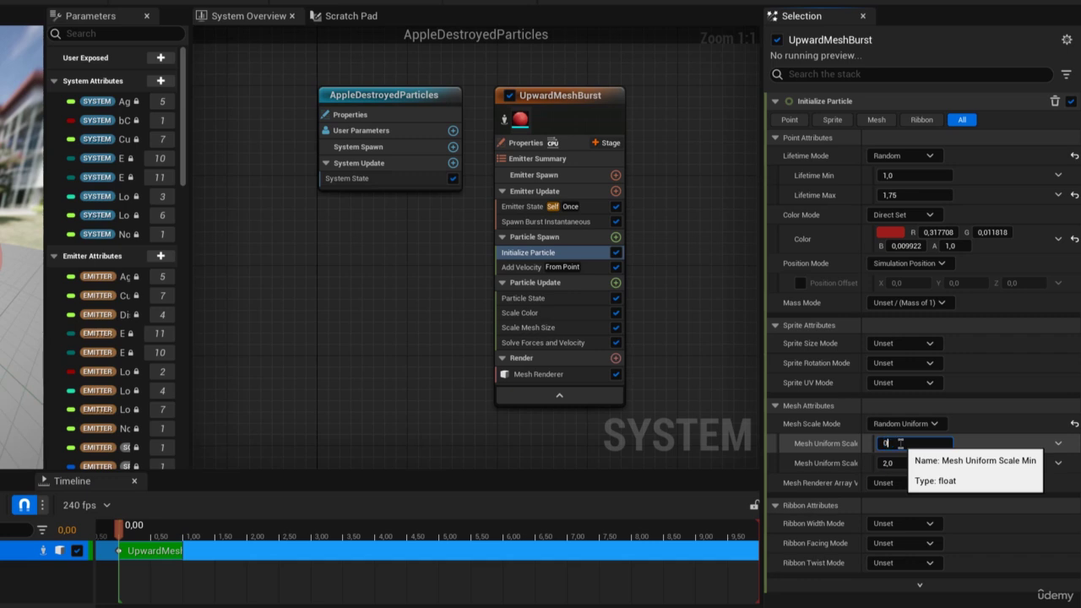
{"action": "type", "text": "0.3"}
{"action": "left_click", "coordinate": [911, 463]}
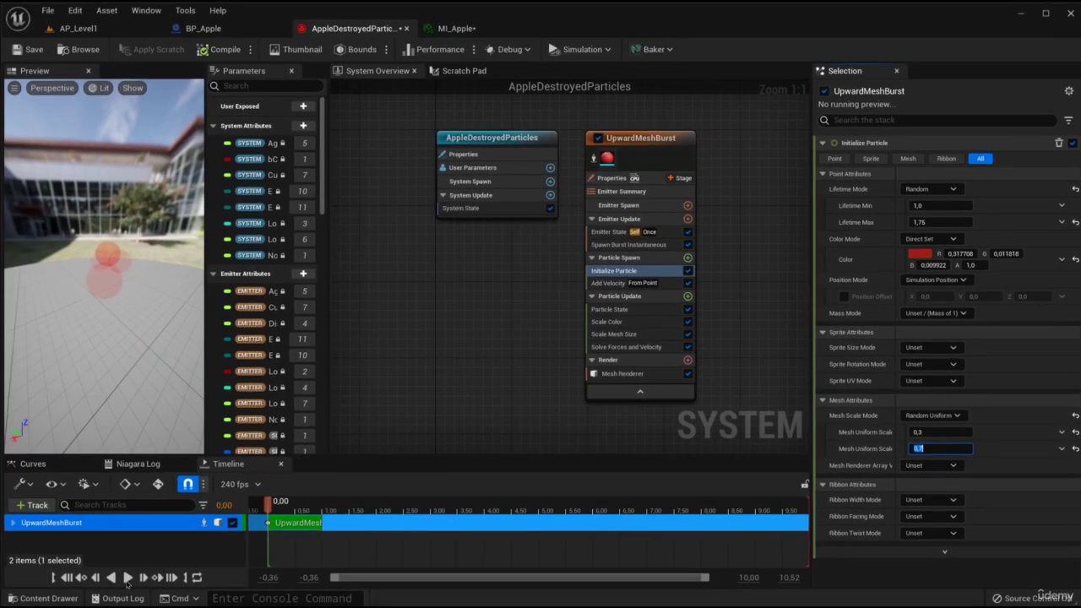
{"action": "left_click", "coordinate": [127, 581]}
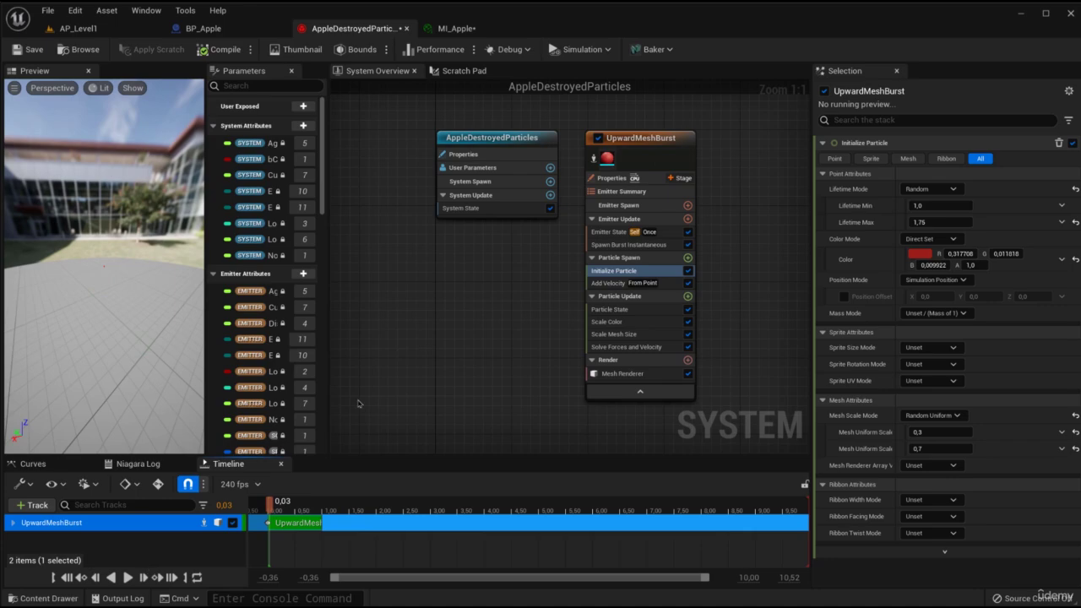
{"action": "left_click", "coordinate": [221, 50]}
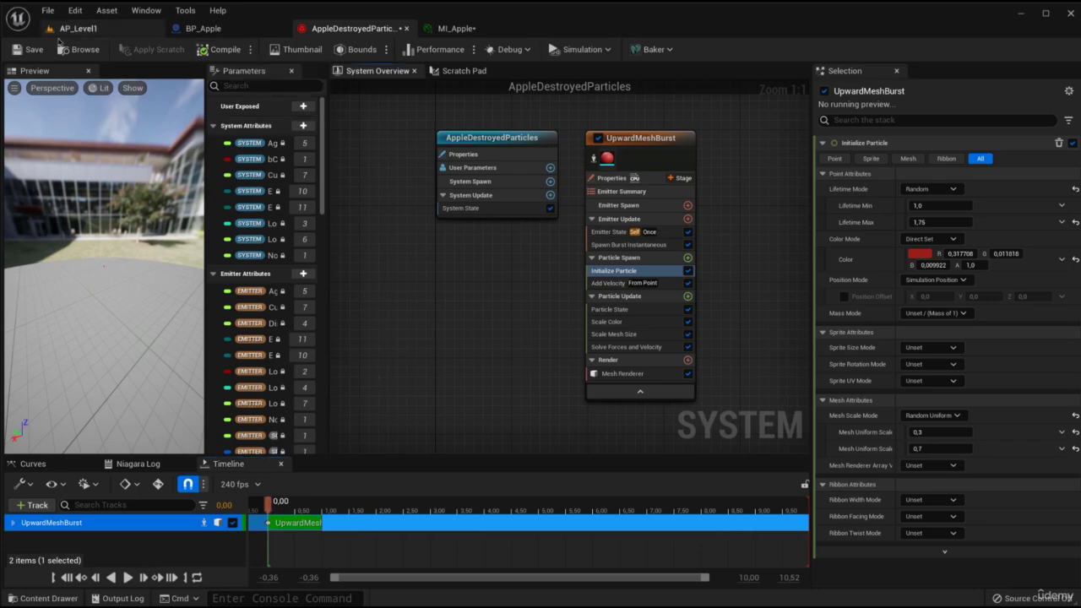